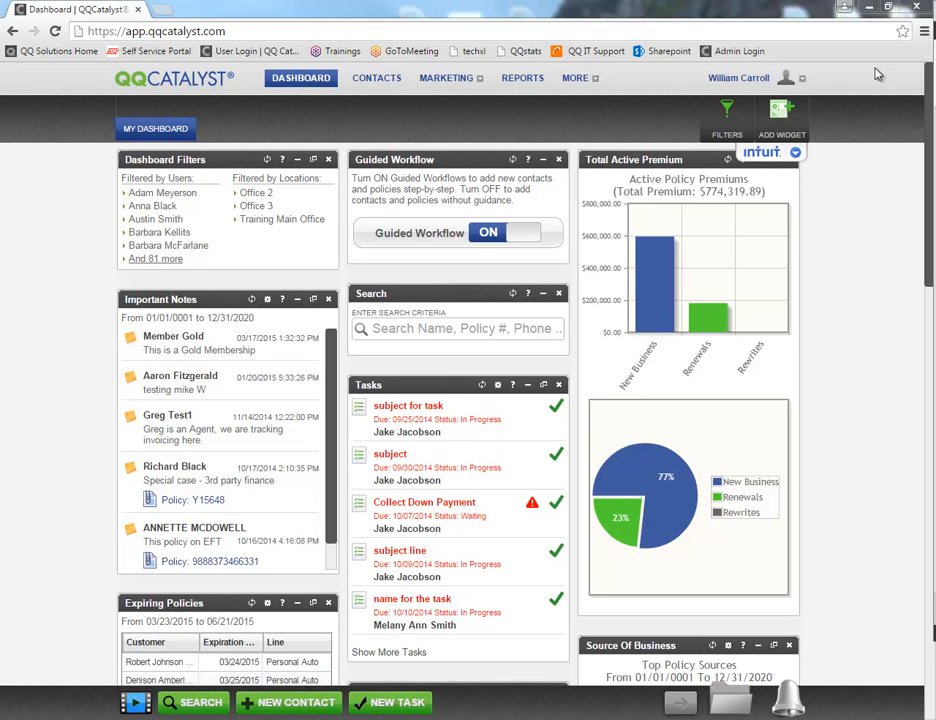
View the support and training contact information and resources, and close the dialog.
click(724, 84)
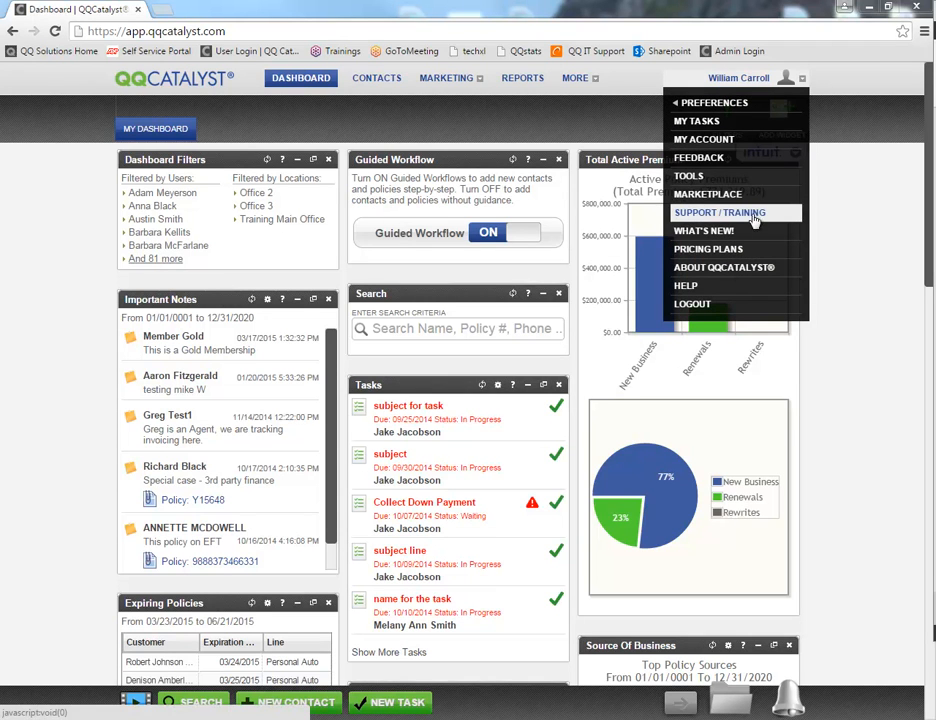
click(722, 213)
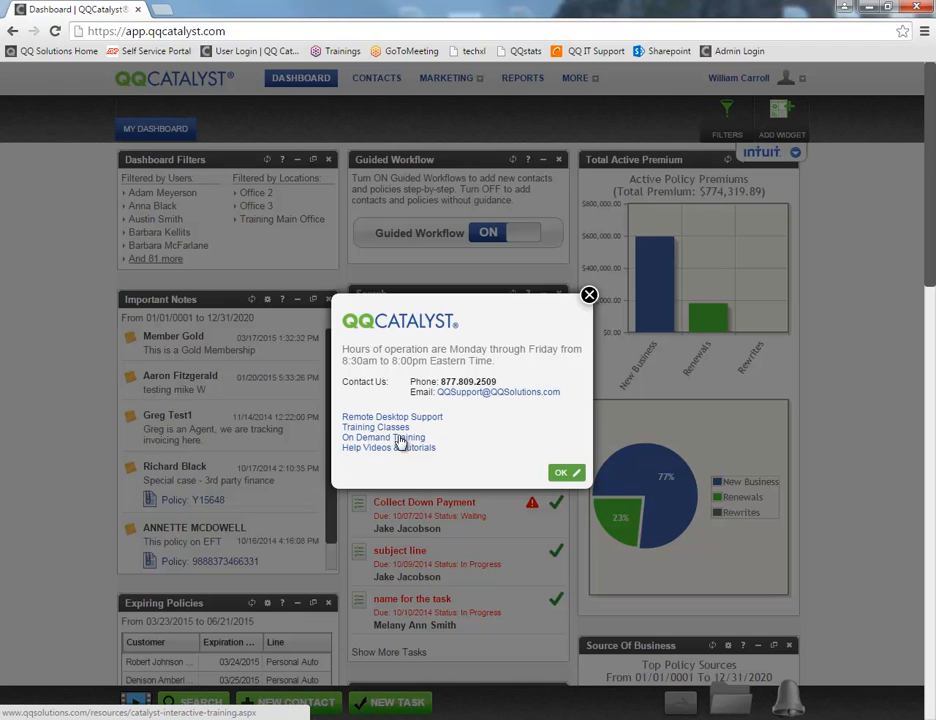
click(766, 244)
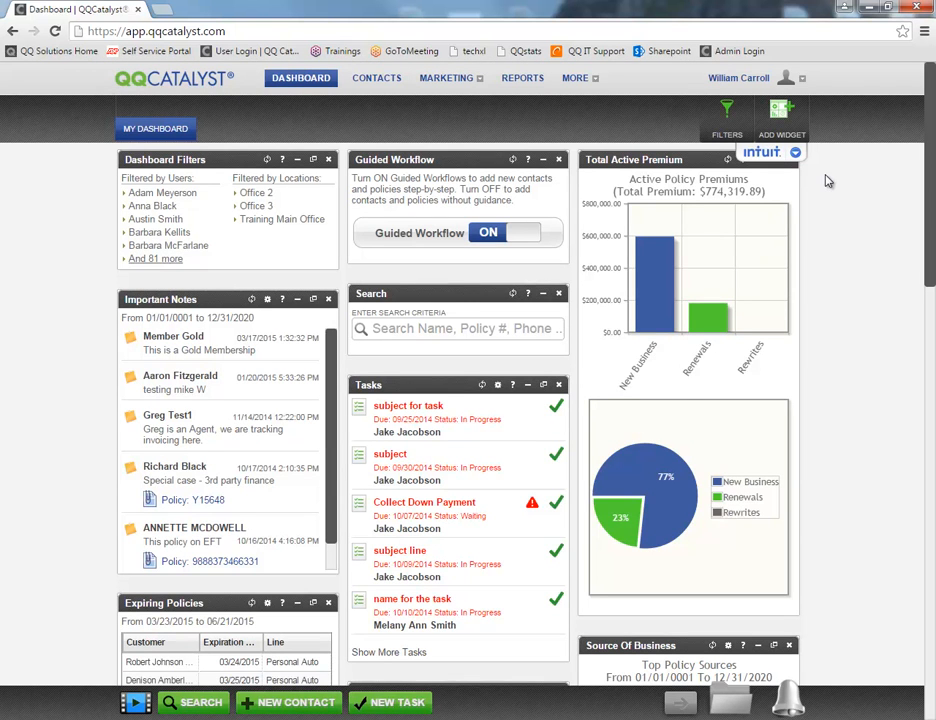
Open the record of the prospect listed first among the recently accessed contacts.
click(368, 86)
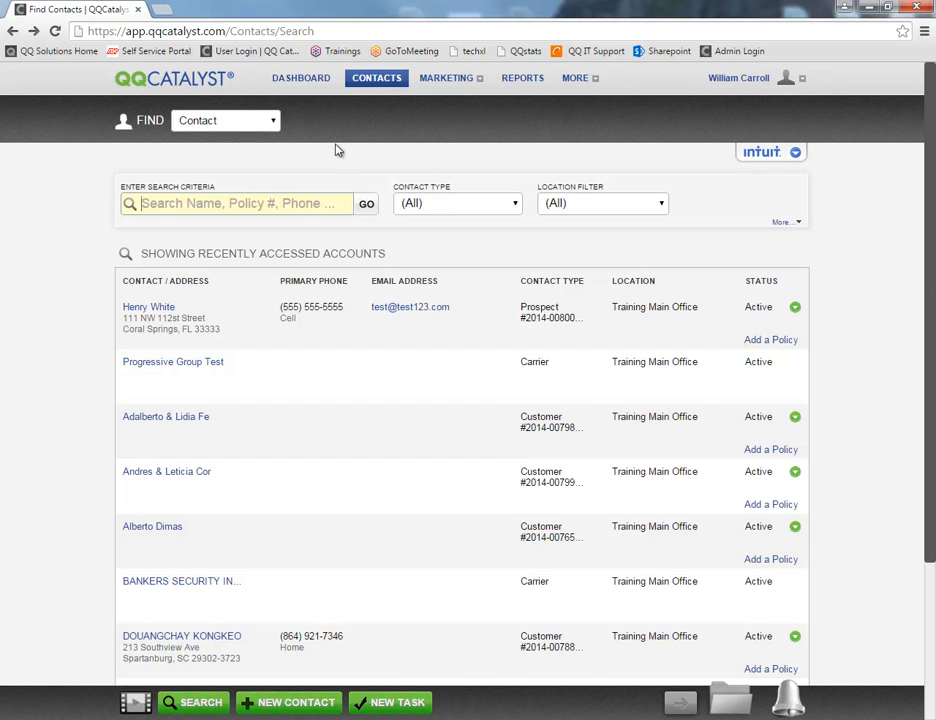
click(155, 313)
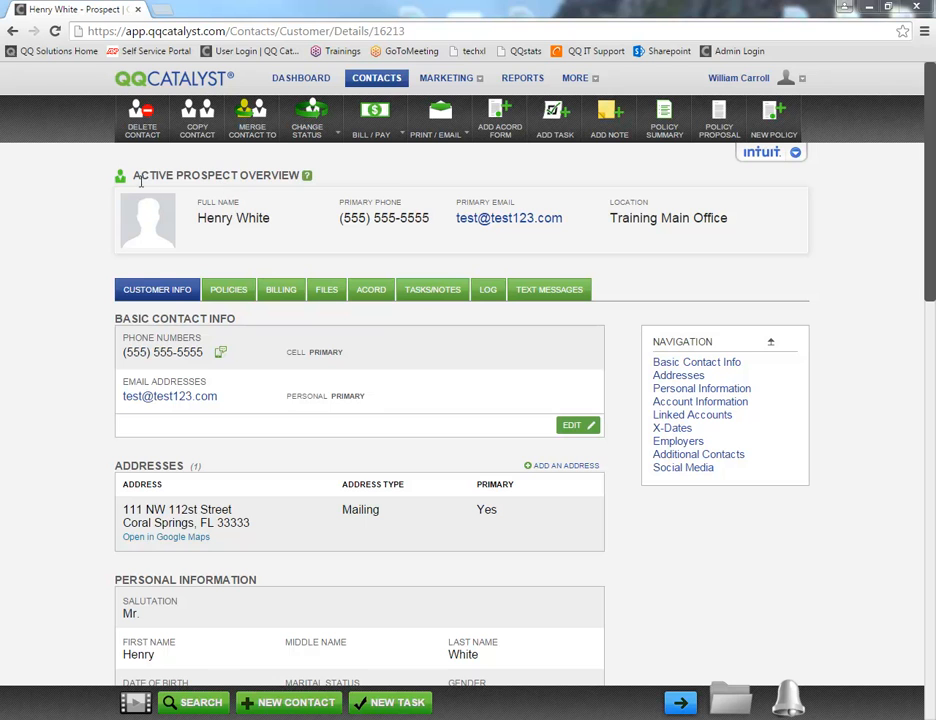
drag(131, 176, 238, 176)
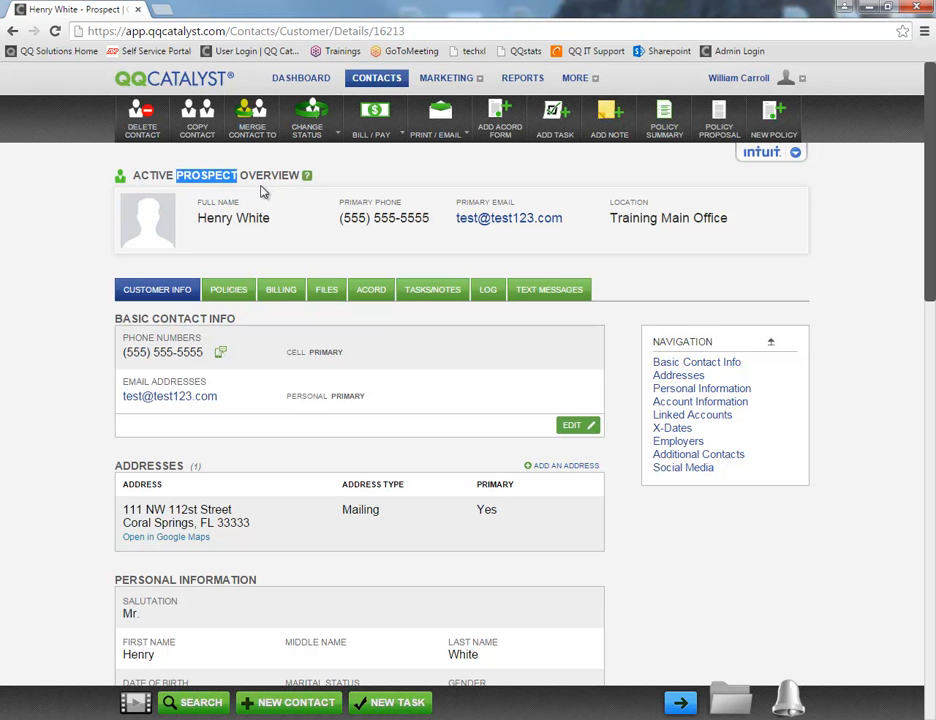
Convert the prospect to a customer and confirm the change.
click(310, 130)
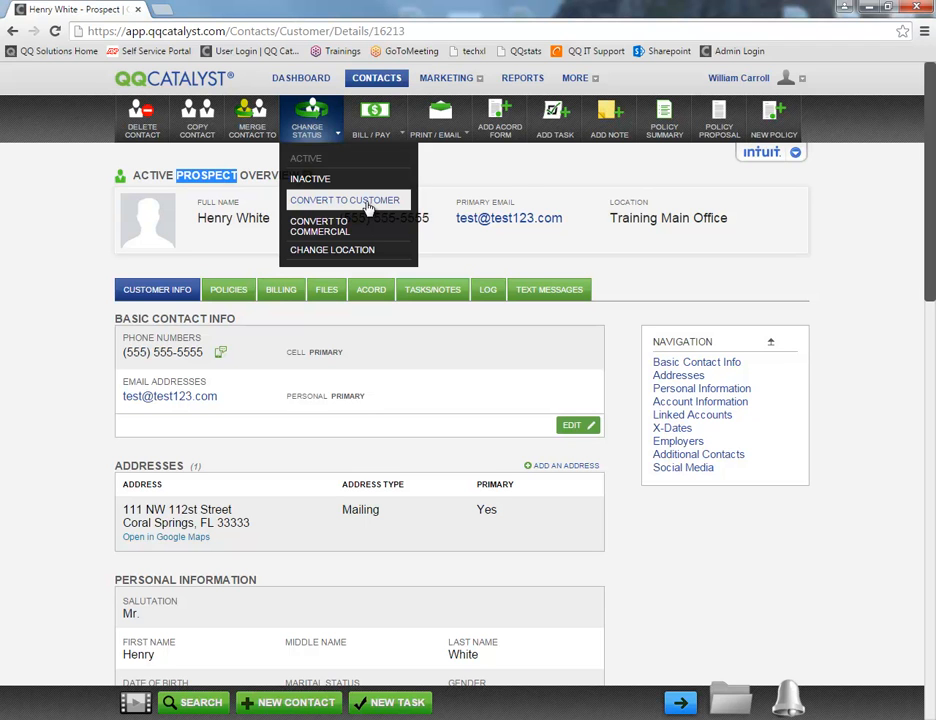
mouse_move(387, 123)
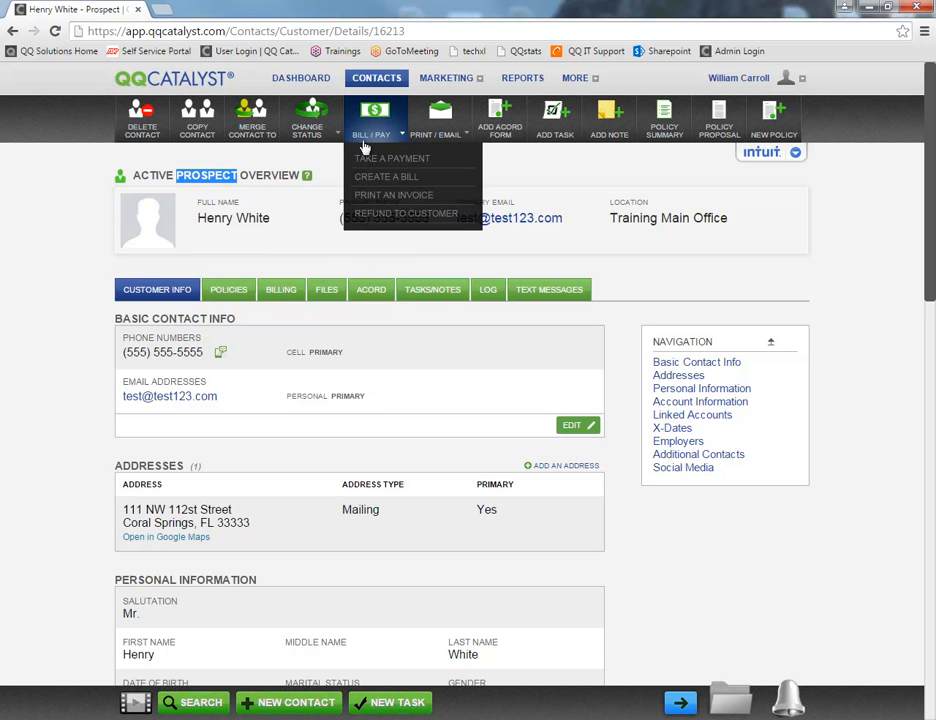
mouse_move(312, 122)
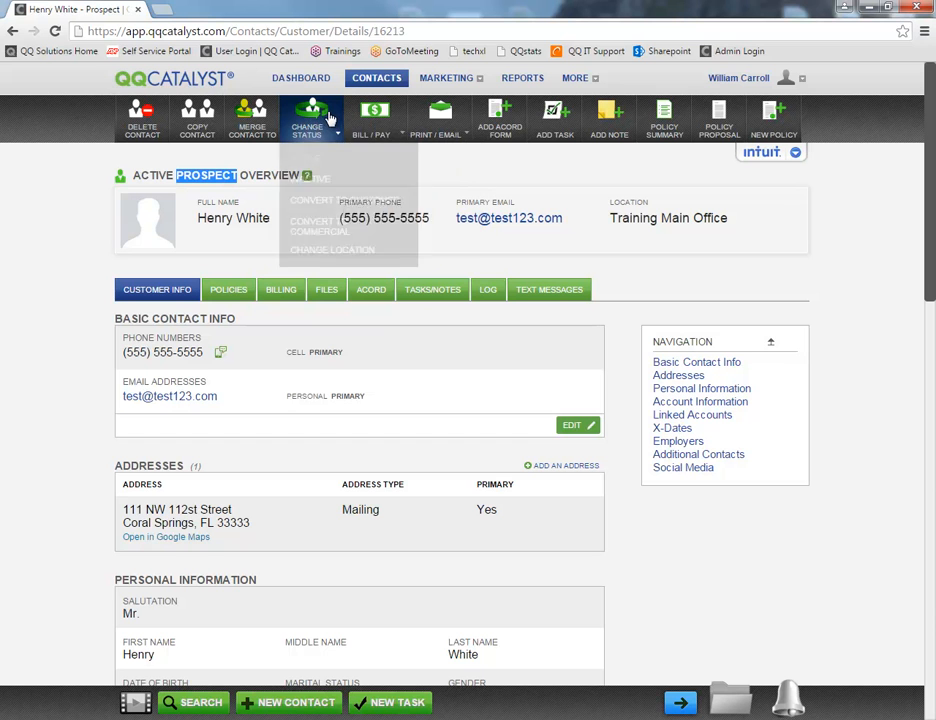
click(343, 203)
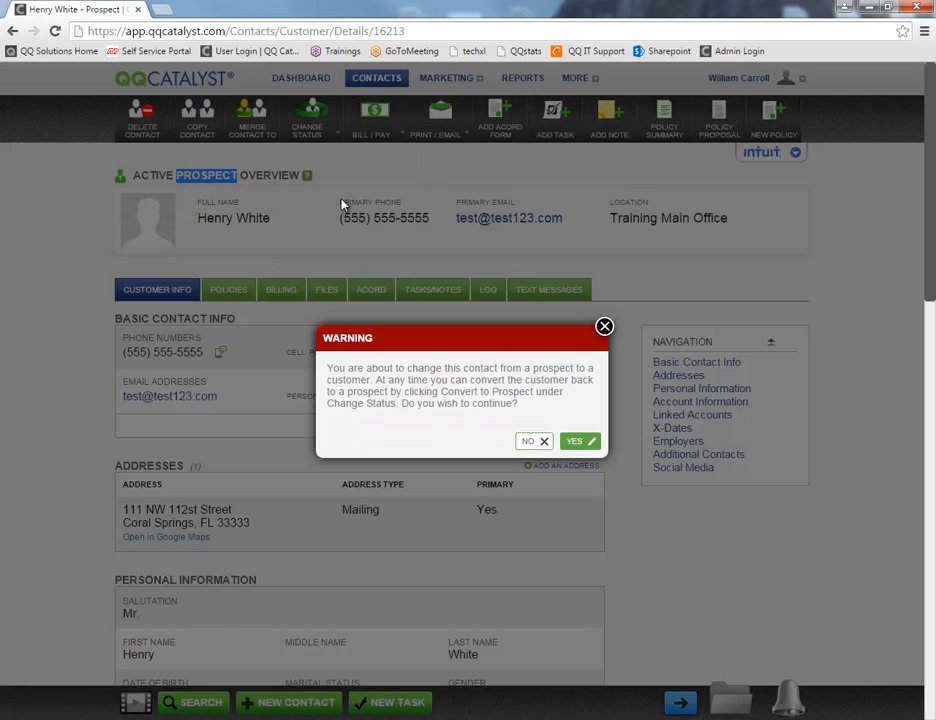
click(578, 441)
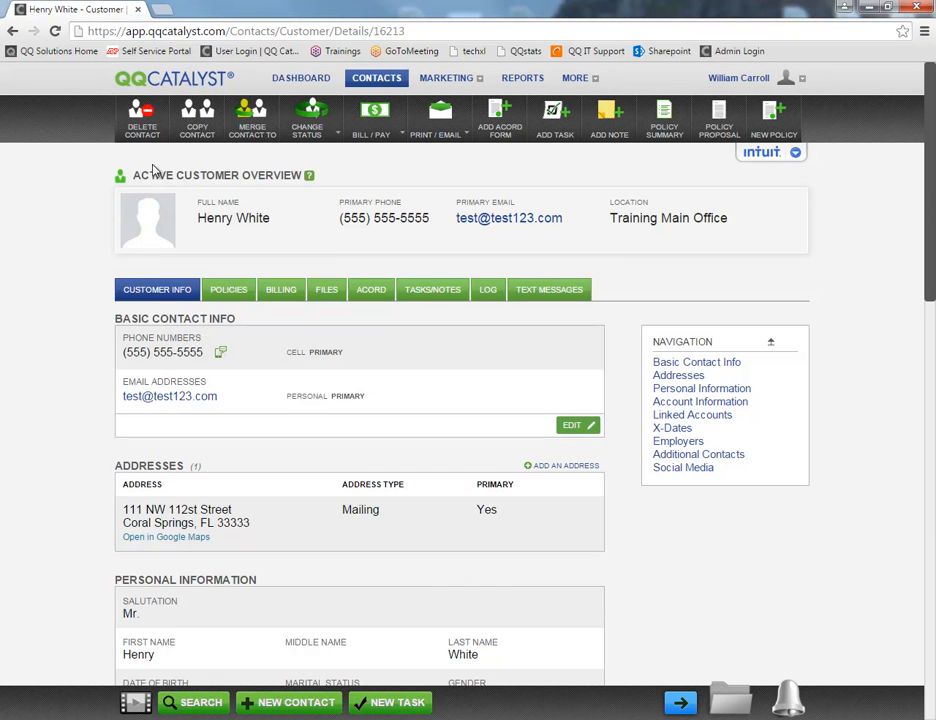
Review the customer's billing actions and status options, including the location change.
drag(176, 175, 241, 178)
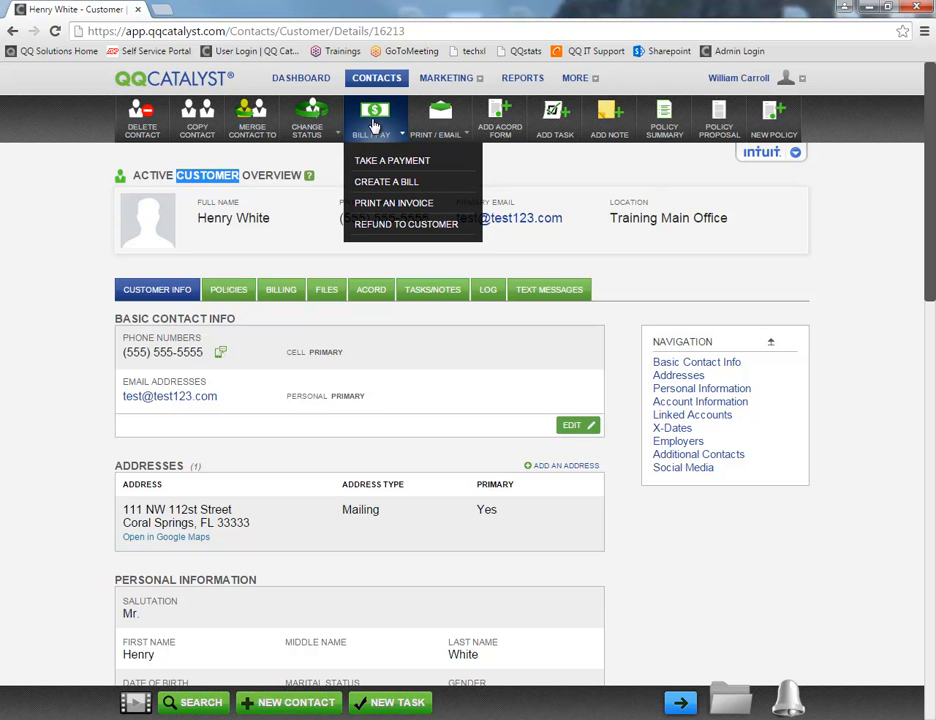
mouse_move(322, 130)
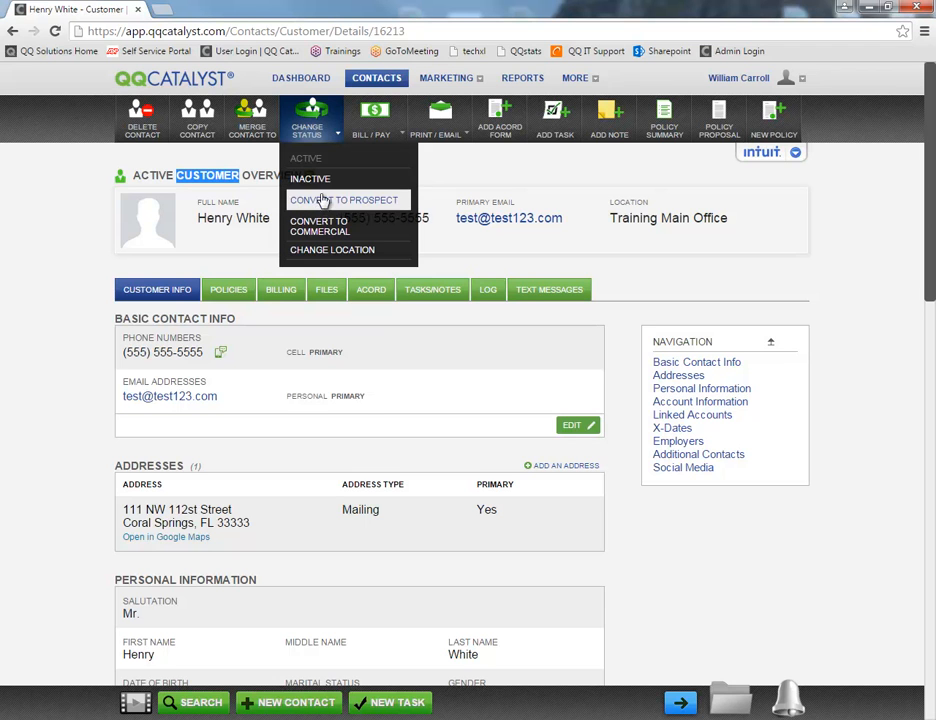
click(334, 252)
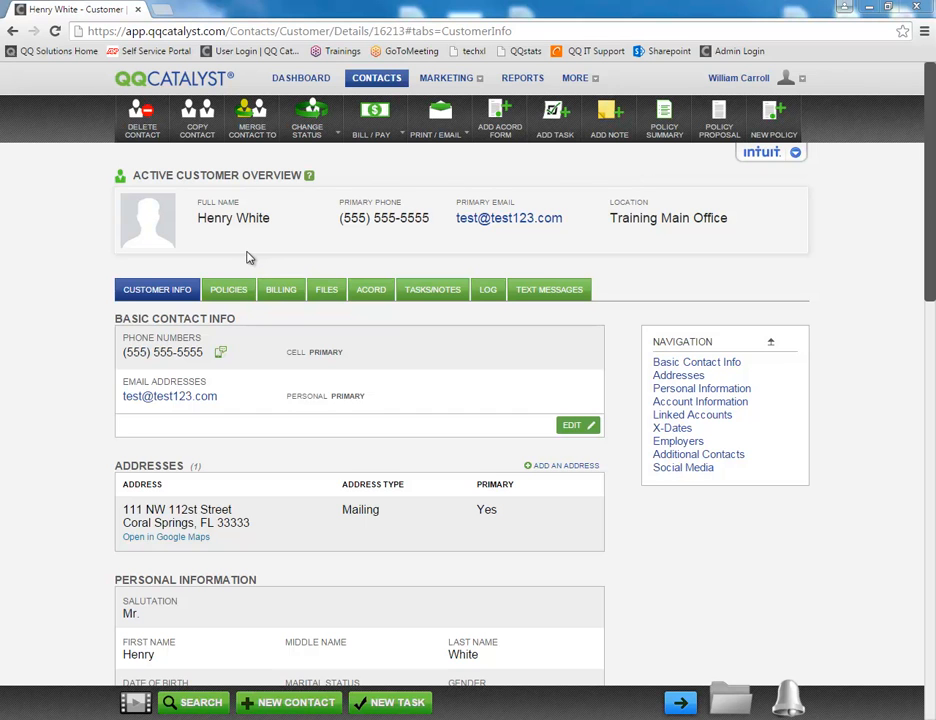
Open the pending Personal Auto policy from the customer's policies.
click(215, 294)
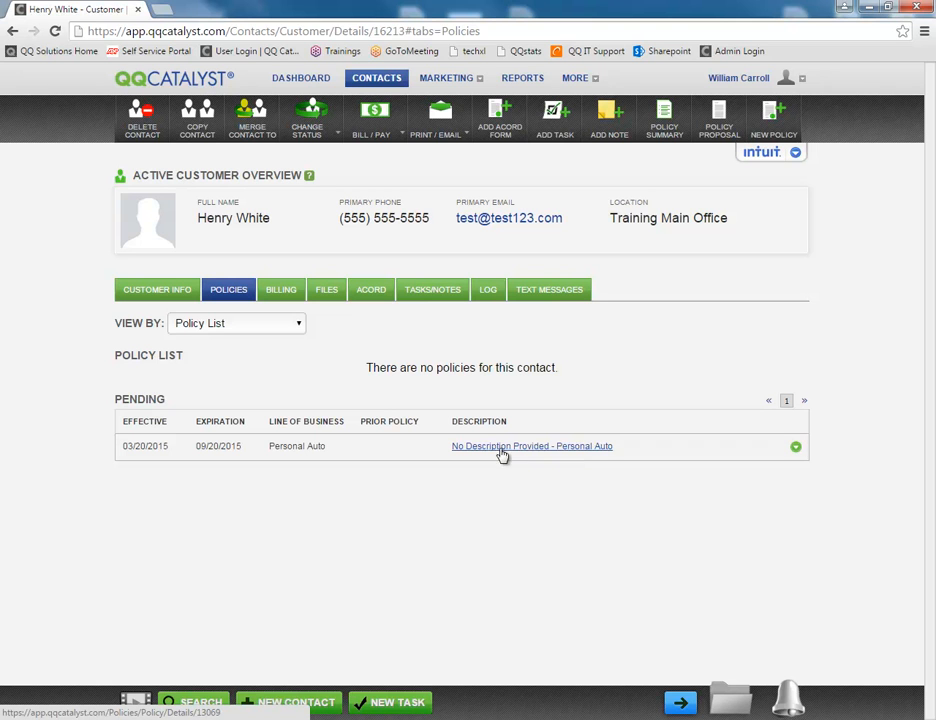
drag(113, 394, 175, 399)
click(190, 400)
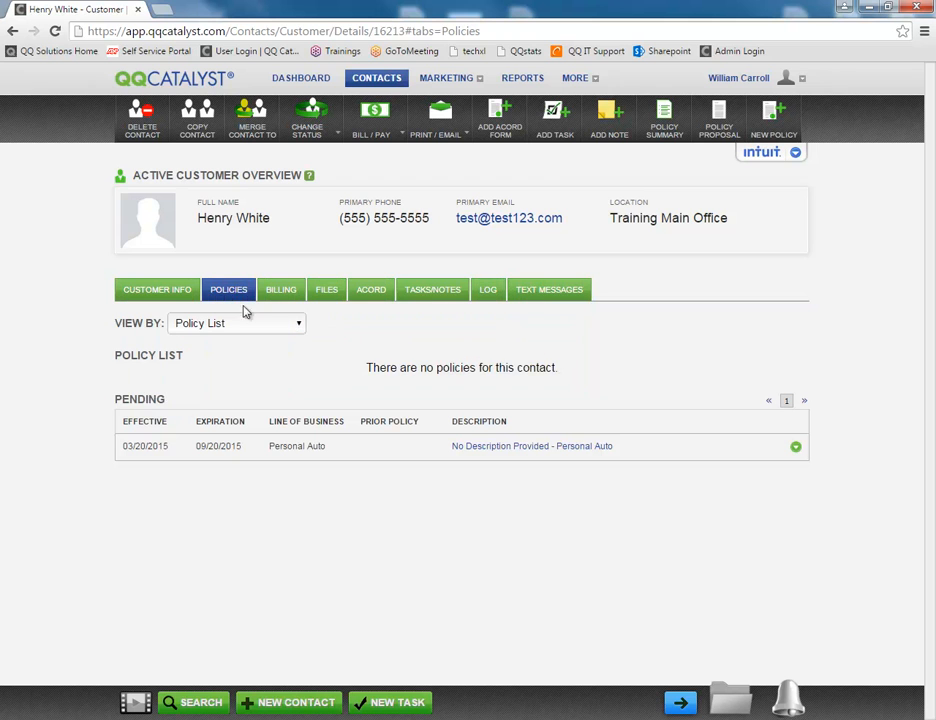
click(522, 448)
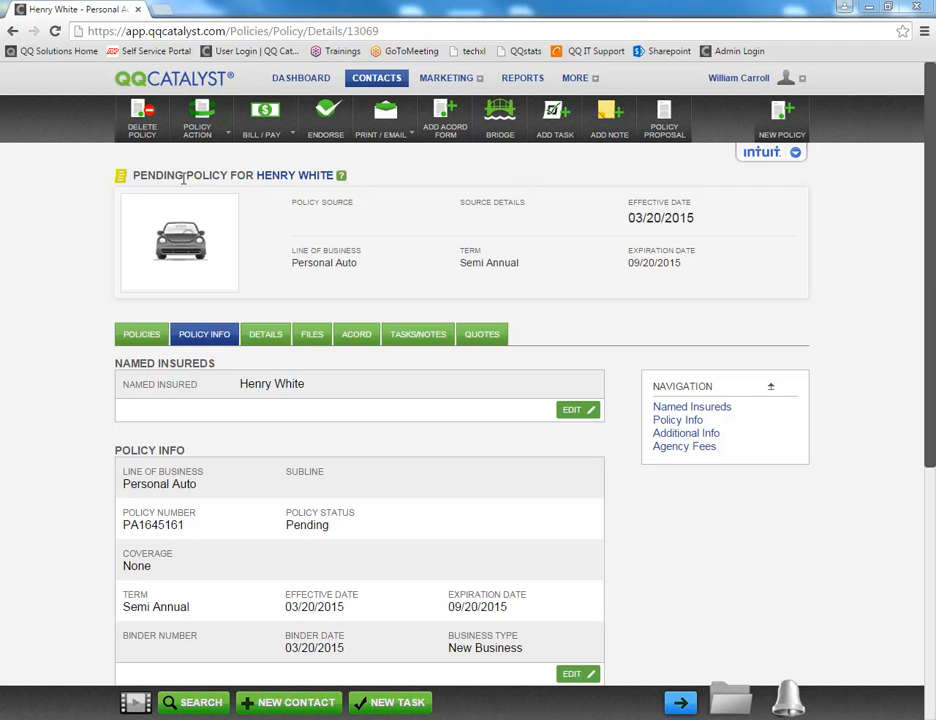
Review the pending policy's available actions, driver and vehicle details, and attached files.
click(205, 118)
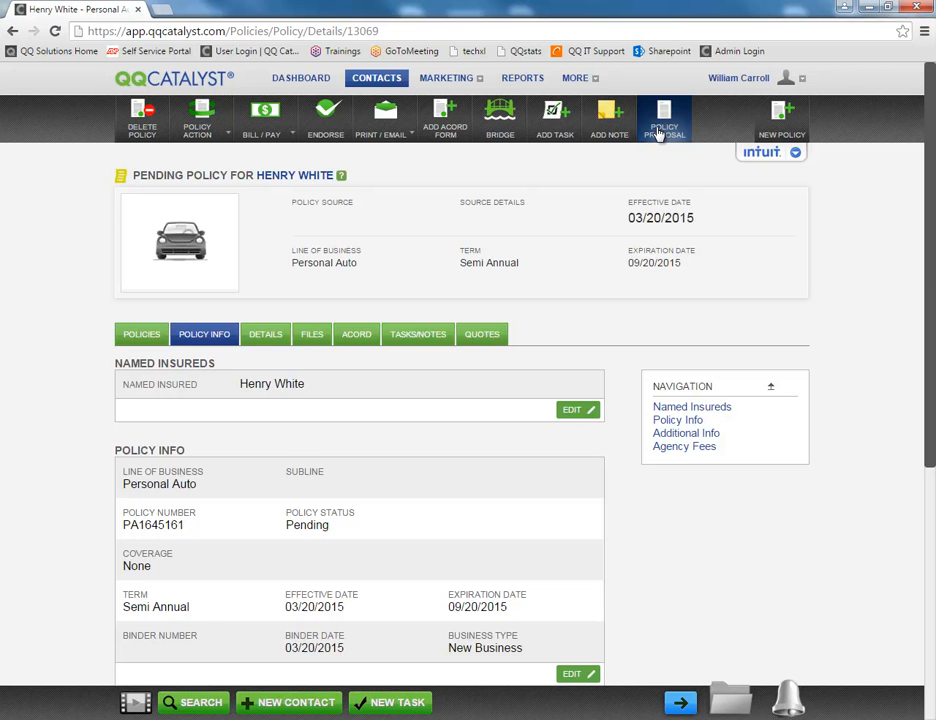
click(265, 336)
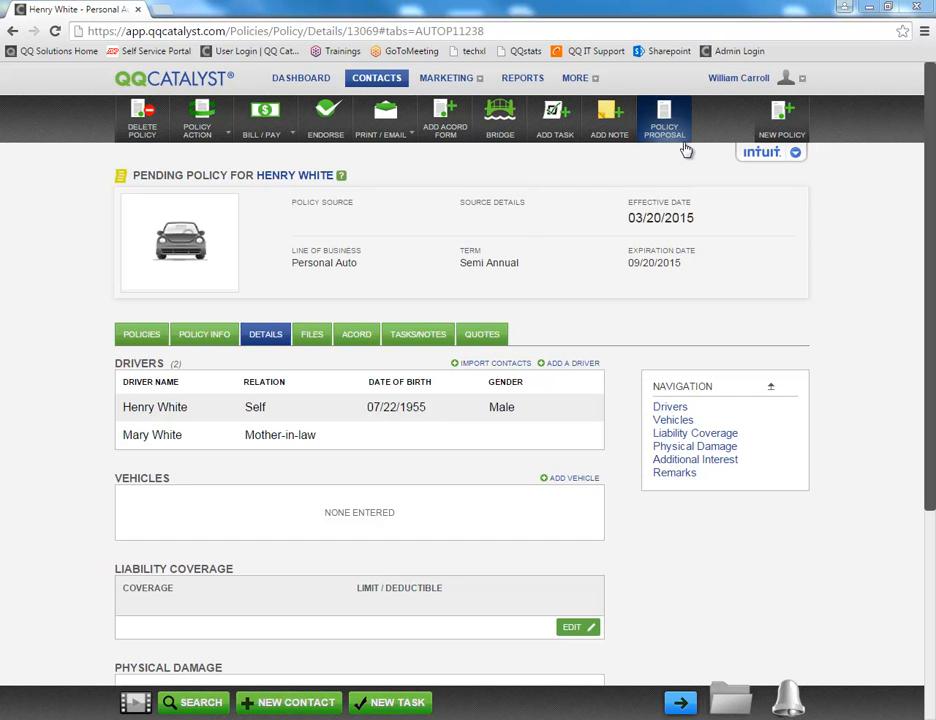
click(312, 336)
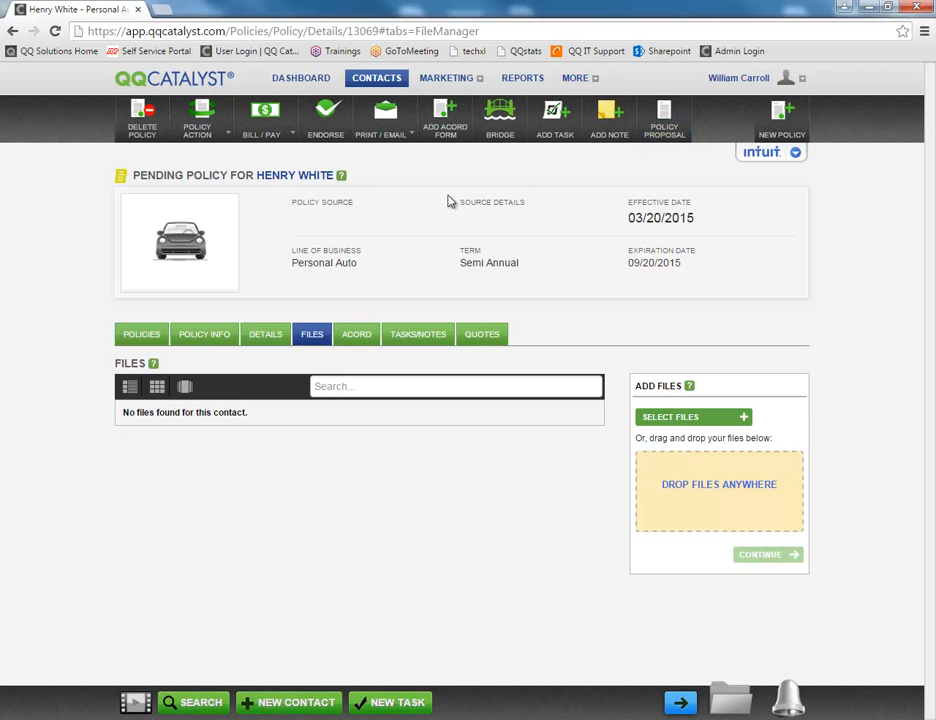
Start a new quote on the policy, entering its quote number, status Quoted and sub status Proposed.
click(483, 340)
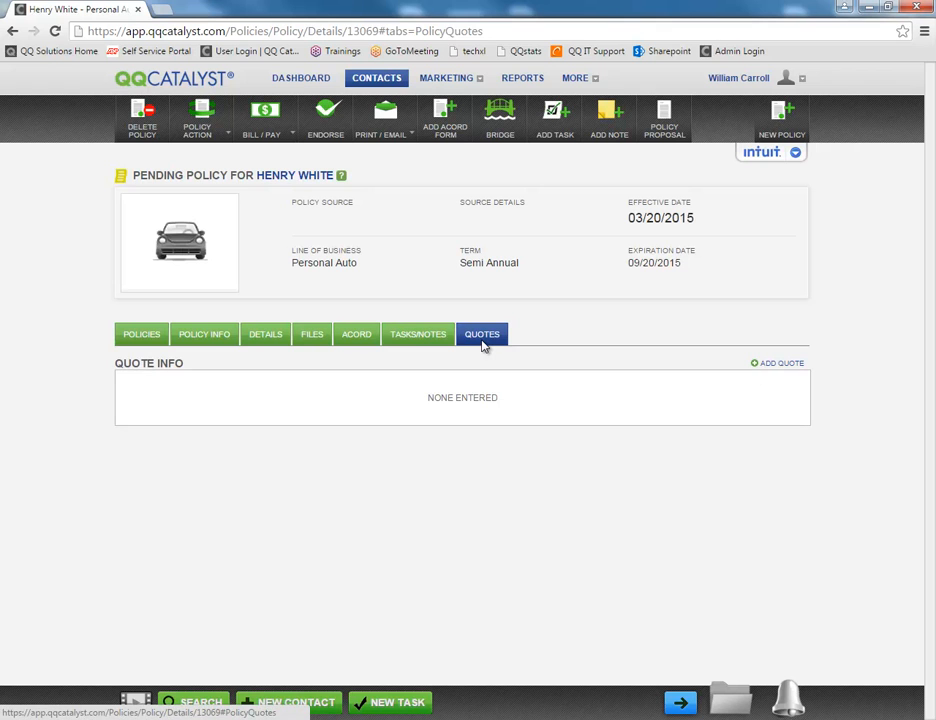
click(779, 366)
text(Q132165465)
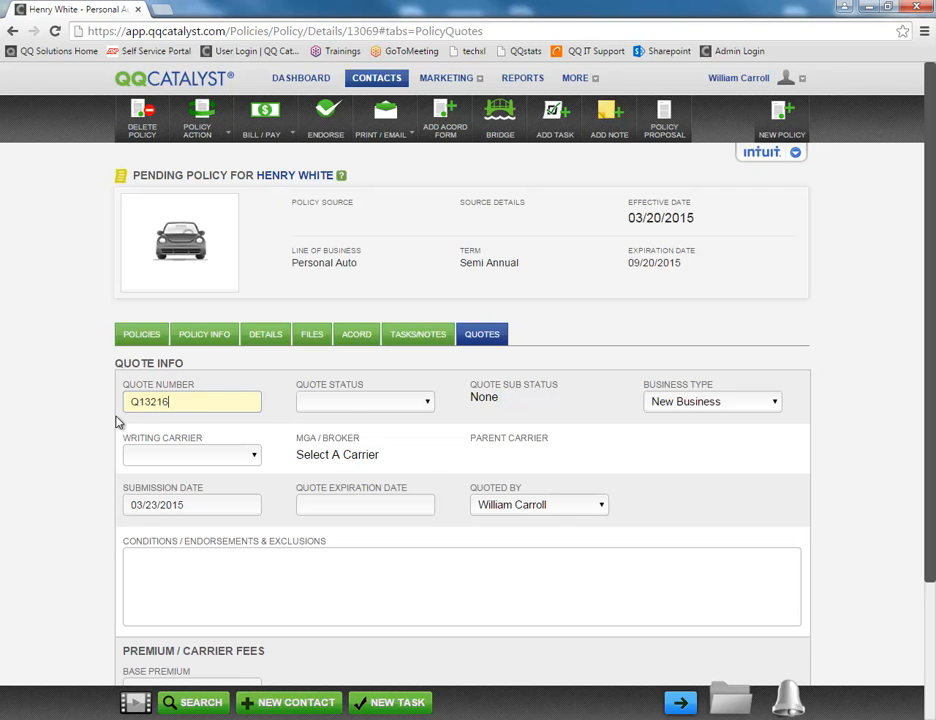
click(362, 404)
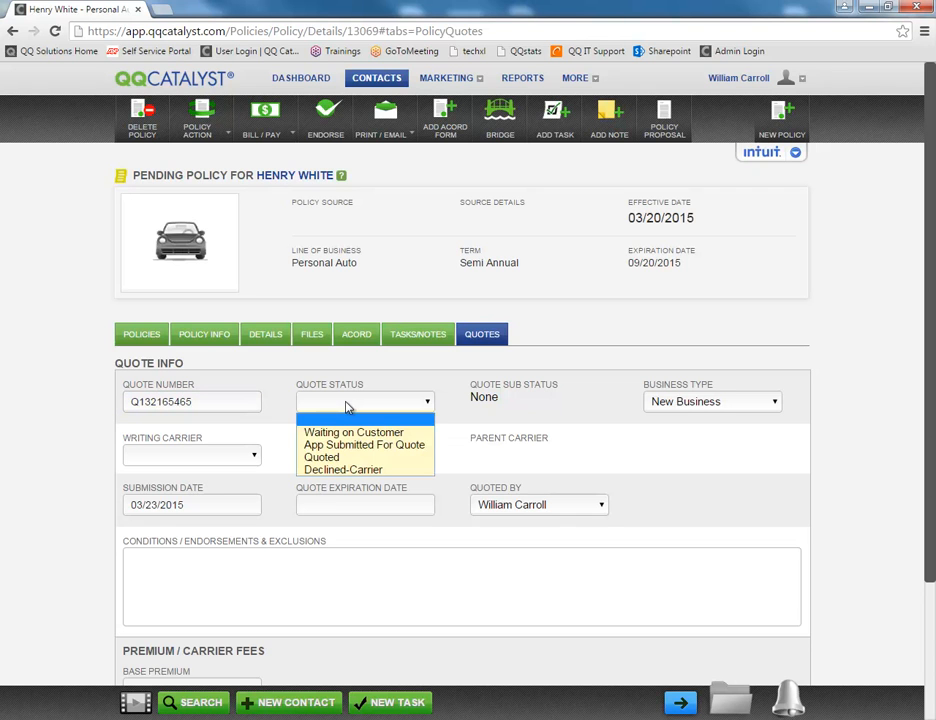
click(322, 457)
click(537, 401)
click(503, 388)
Set the quote's writing carrier to BBB Carrier and check the available MGA / broker choices without selecting one.
click(196, 457)
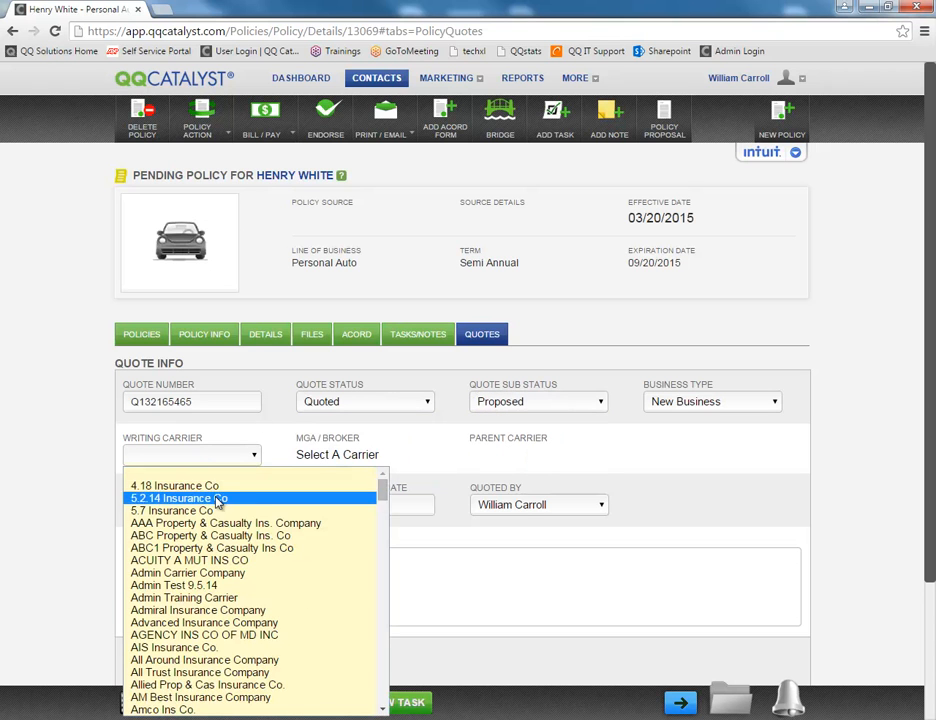
scroll(210, 480, down, 5)
click(210, 575)
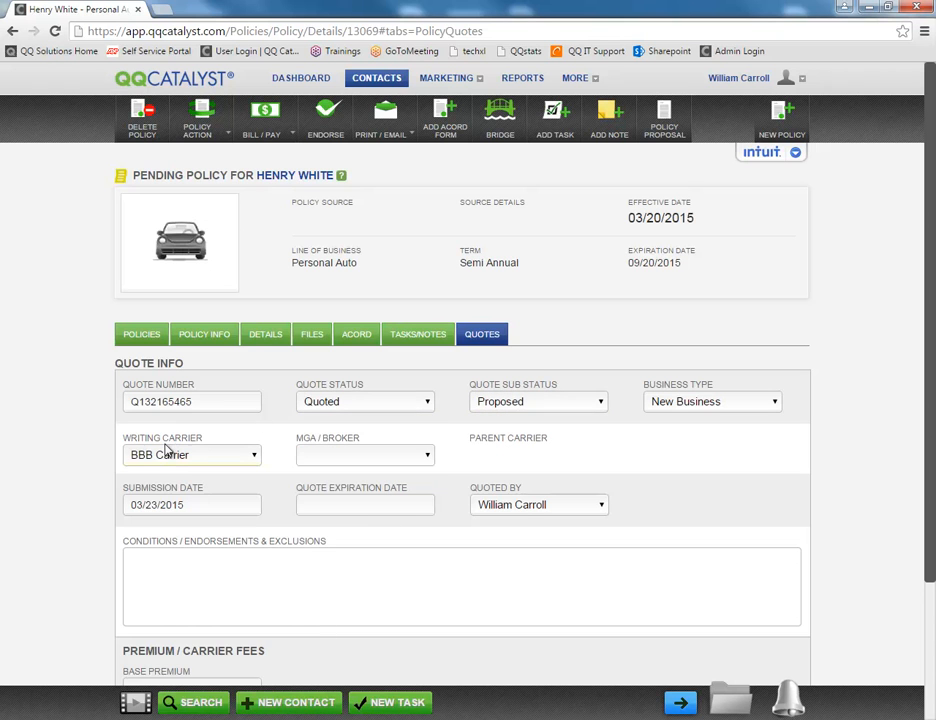
click(371, 459)
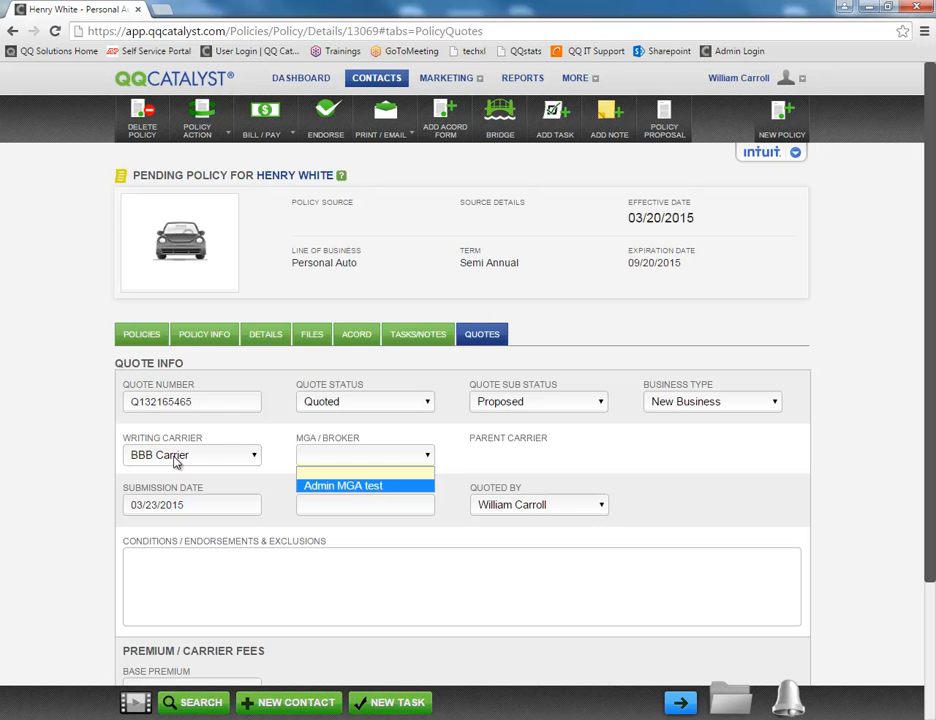
click(210, 447)
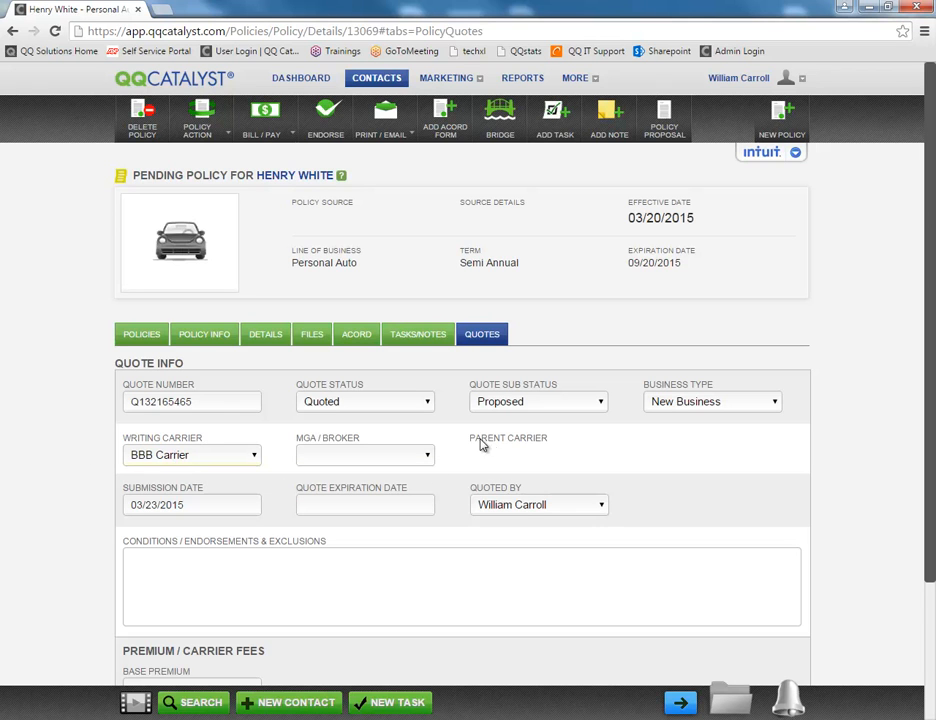
drag(472, 443, 554, 441)
click(526, 463)
Set the quote's base premium to 800.00.
scroll(340, 500, down, 3)
click(149, 546)
text(800)
click(424, 536)
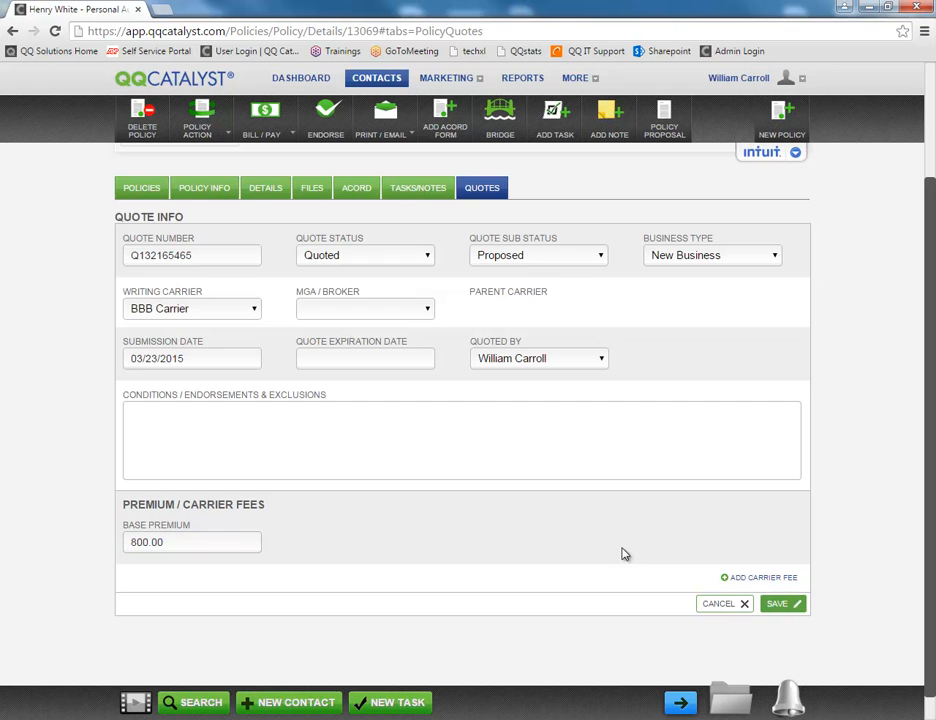
Add a carrier fee of type Policy Fee to the quote with an amount of $151.00.
click(762, 579)
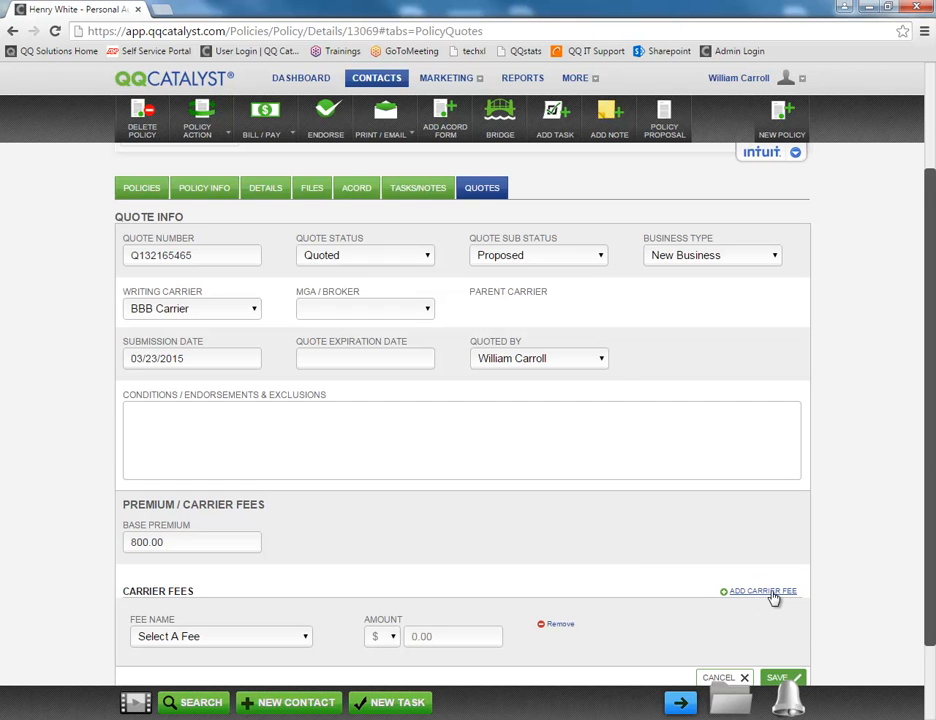
scroll(455, 543, down, 1)
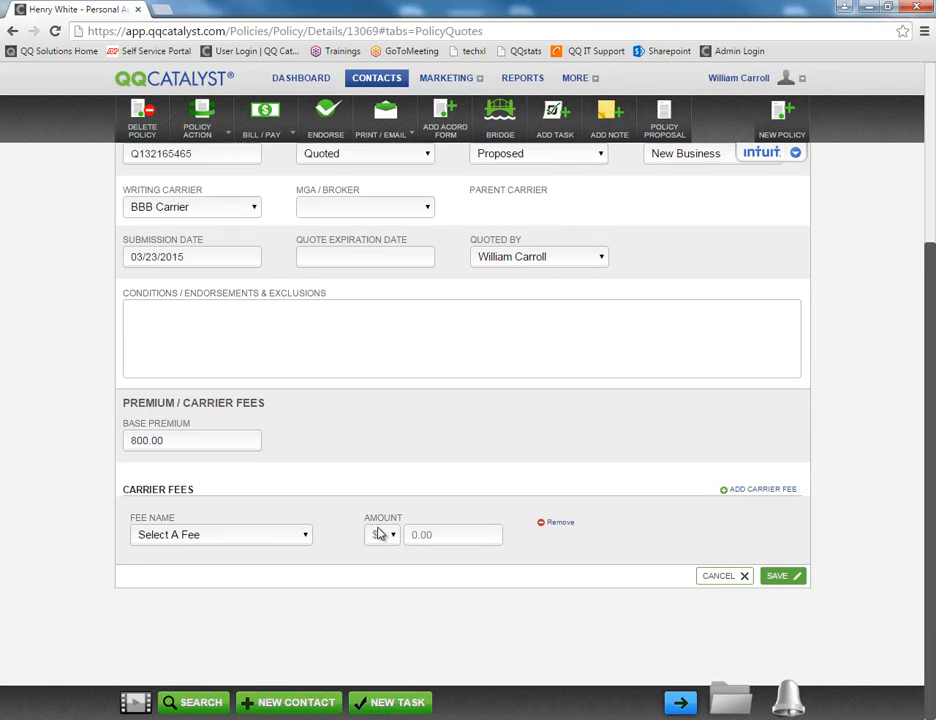
click(298, 537)
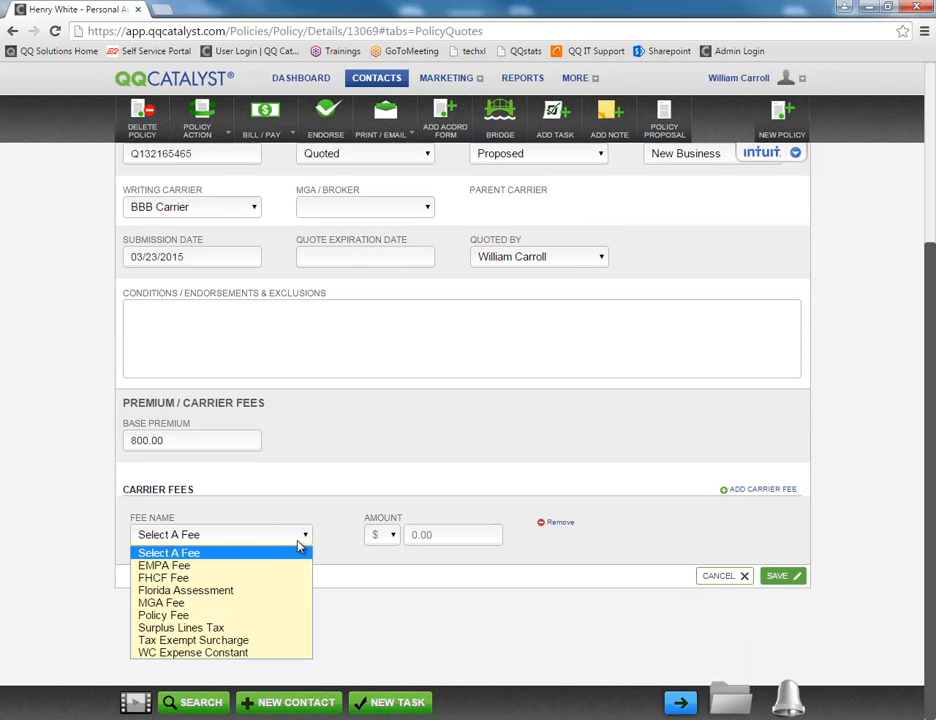
click(213, 618)
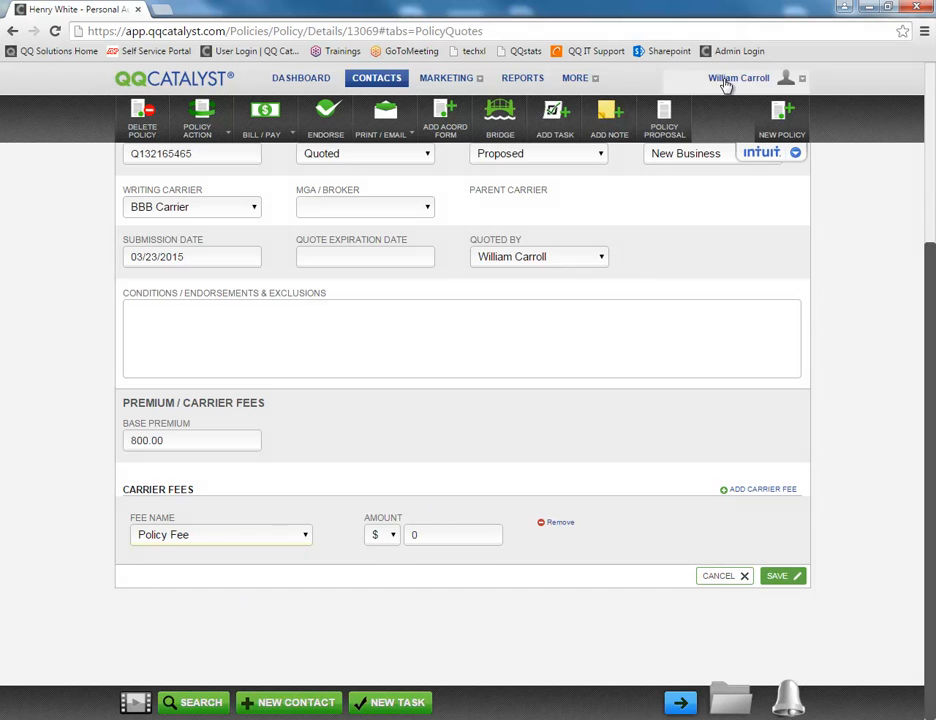
mouse_move(727, 84)
mouse_move(720, 106)
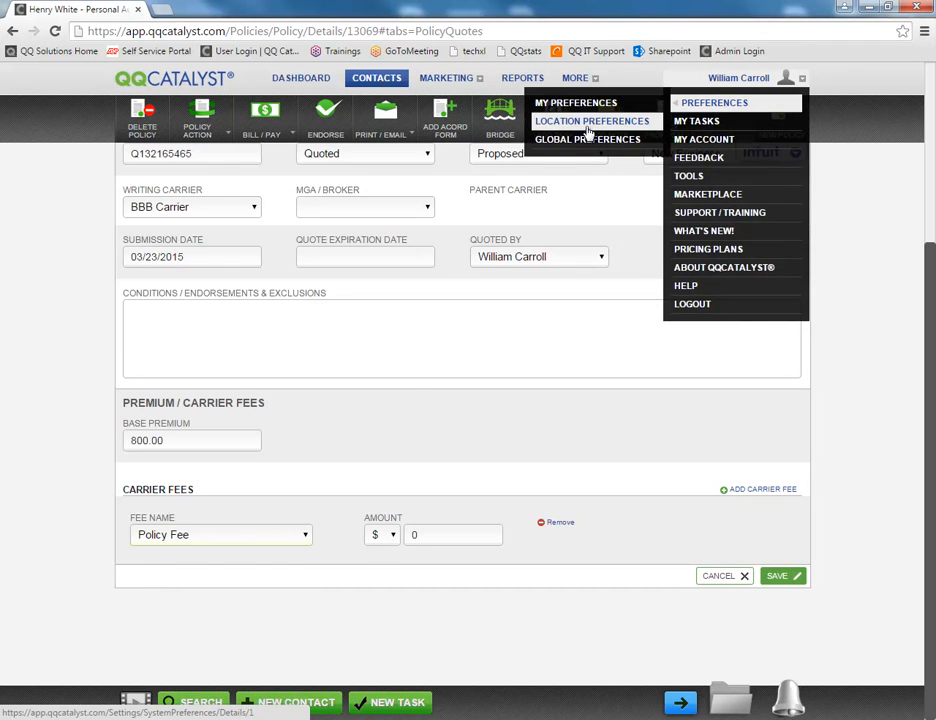
drag(432, 535, 248, 521)
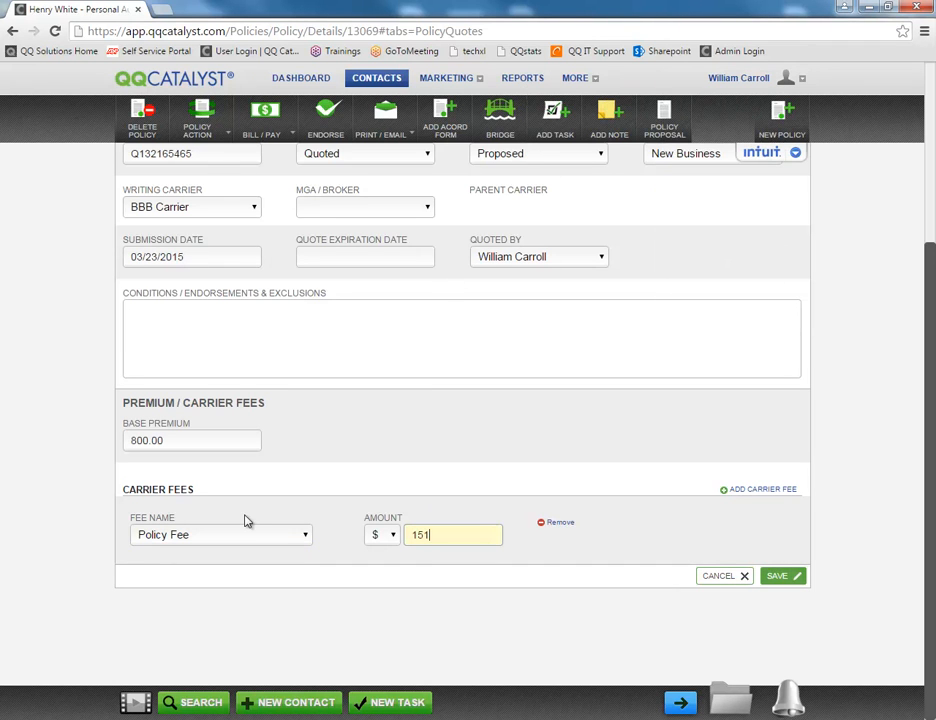
click(328, 495)
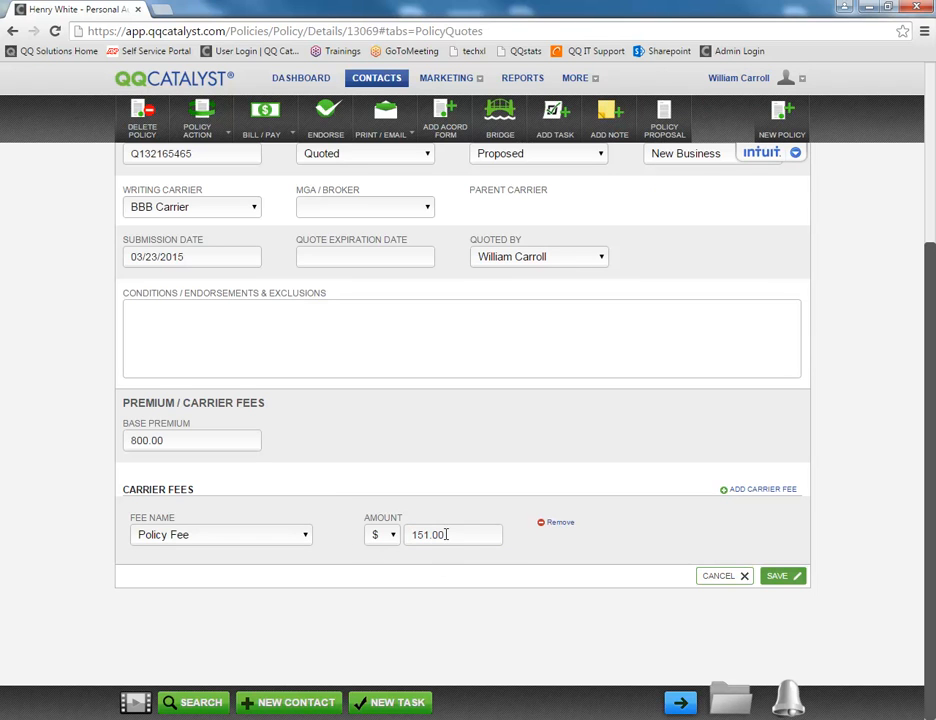
Save the new quote on the policy.
click(777, 577)
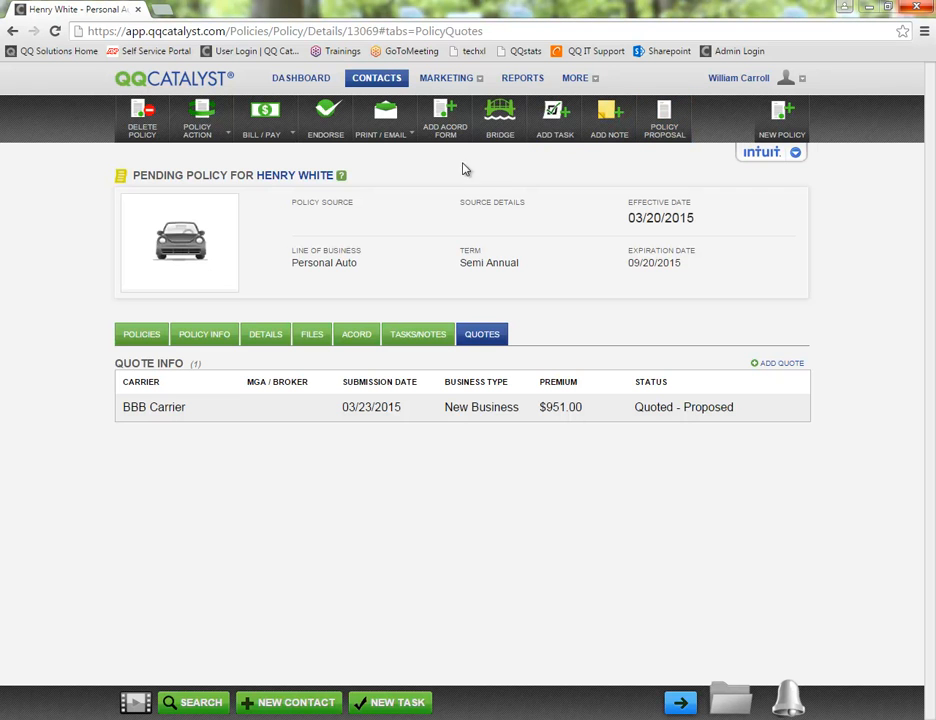
Examine the policy's details: drivers, vehicles, liability coverage, physical damage and additional interests.
click(267, 340)
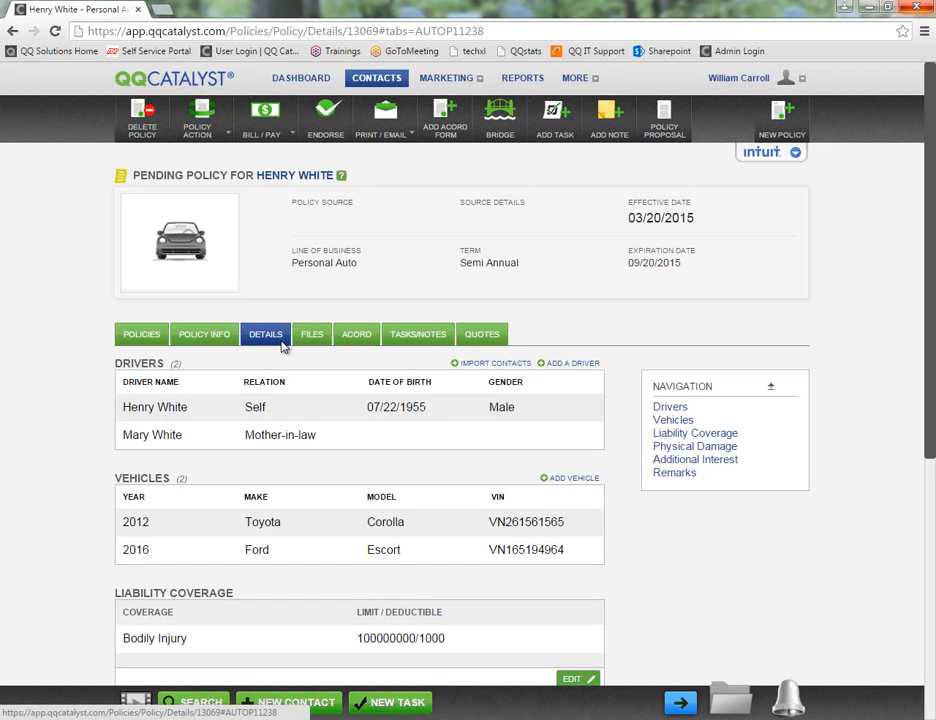
scroll(283, 346, down, 3)
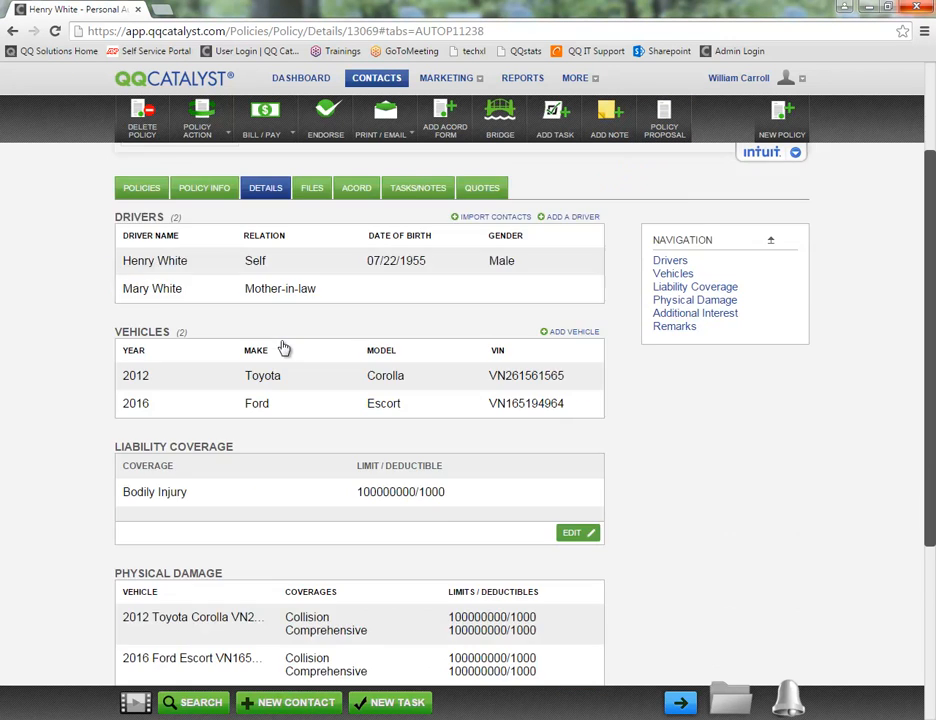
scroll(283, 346, down, 3)
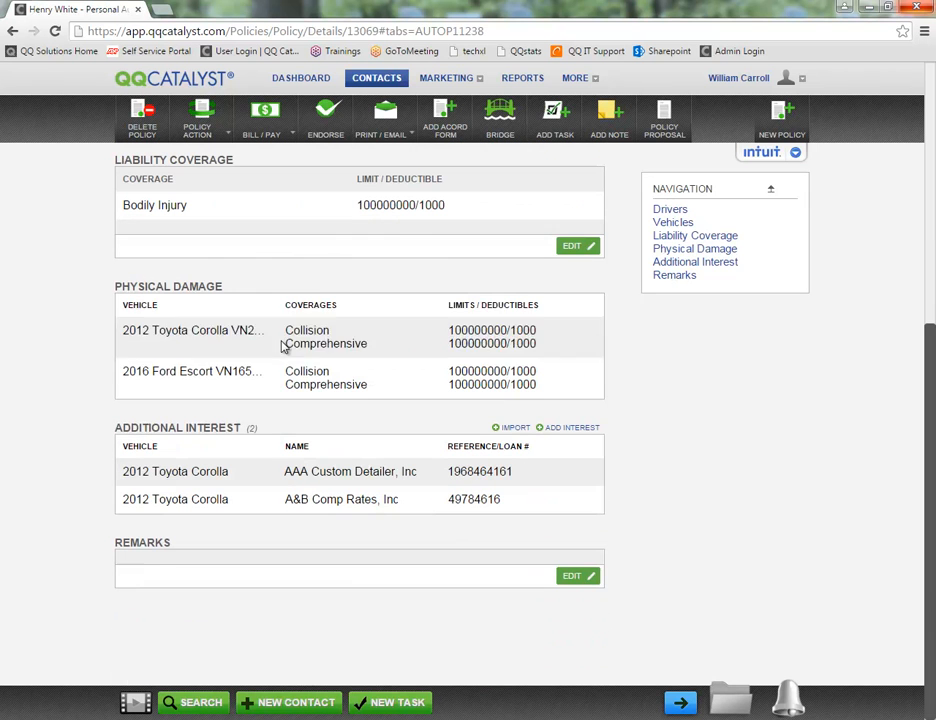
scroll(283, 346, up, 6)
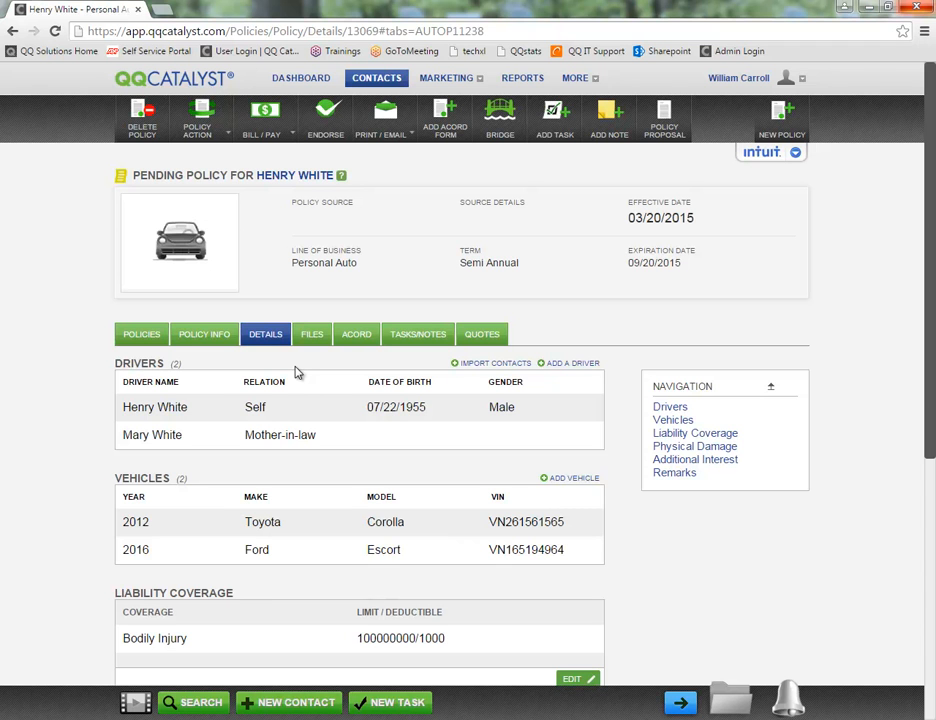
scroll(316, 390, down, 2)
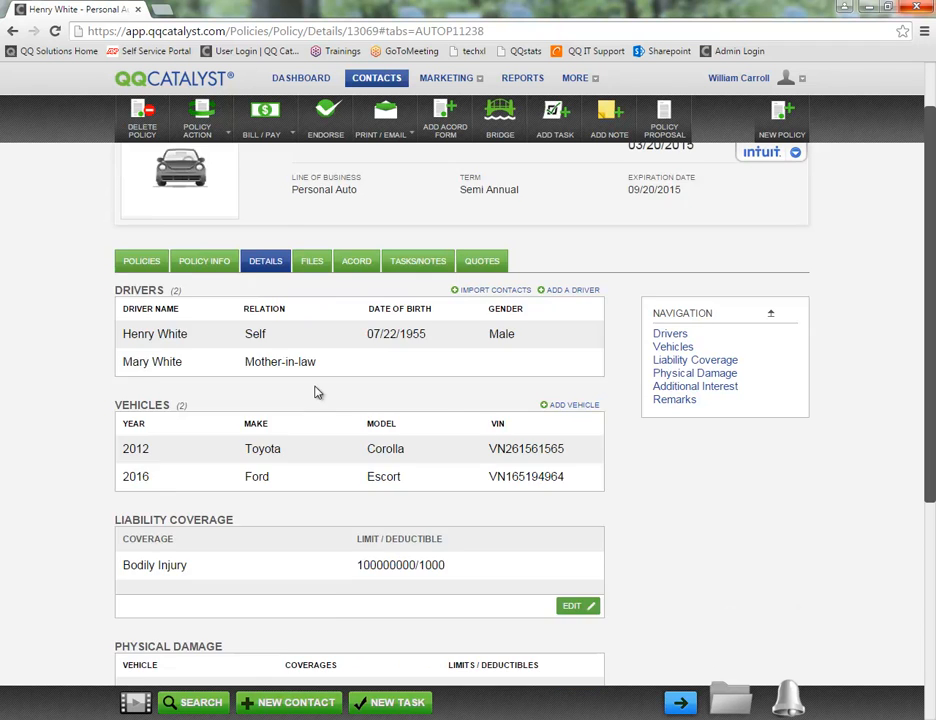
scroll(360, 440, down, 3)
scroll(348, 467, up, 3)
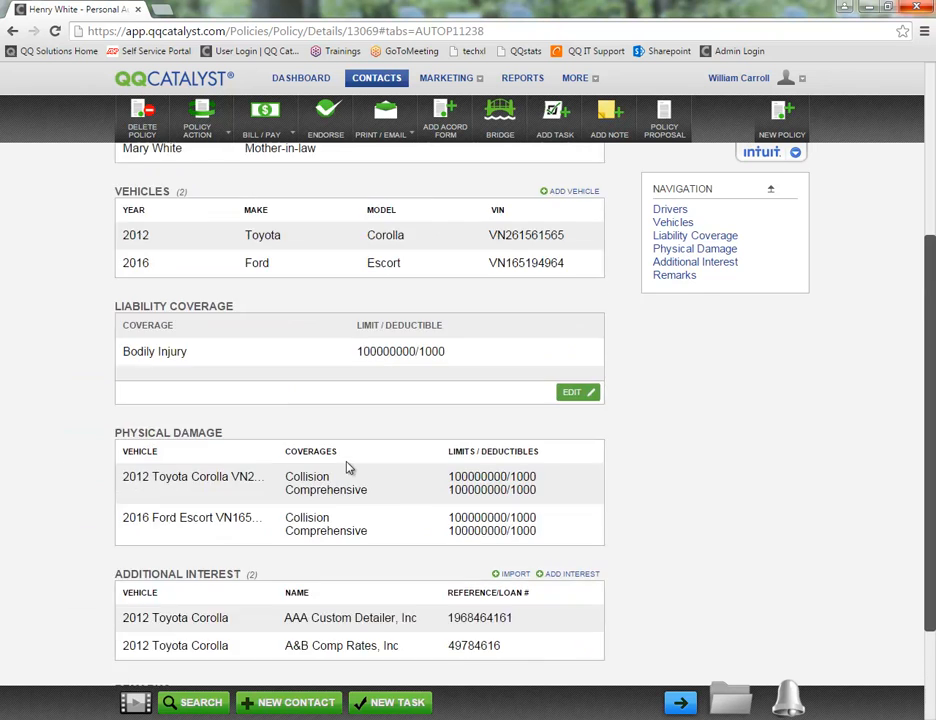
scroll(348, 467, up, 2)
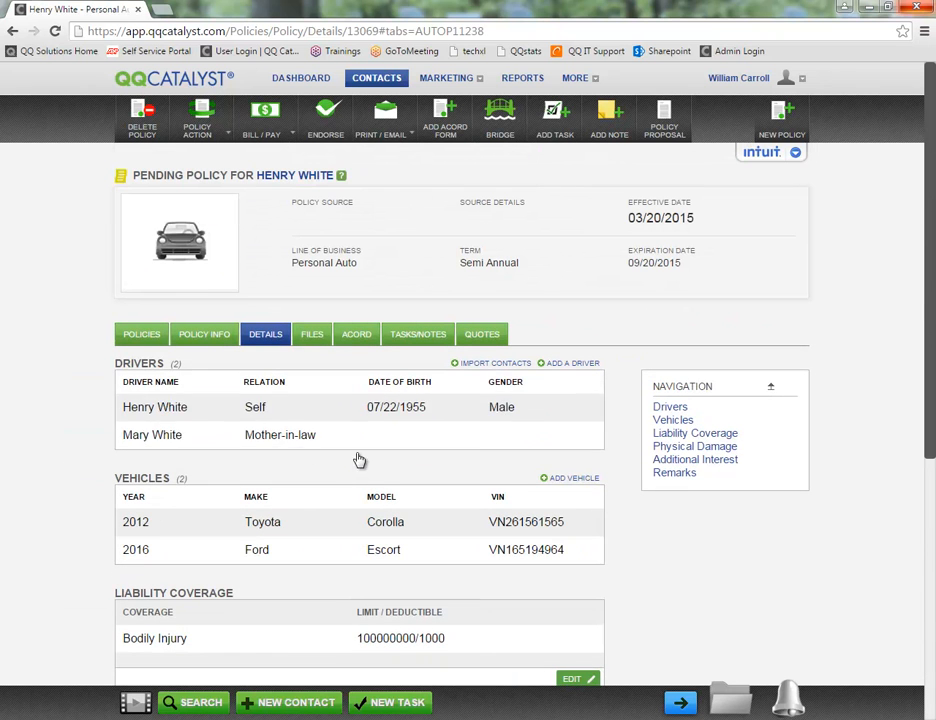
Generate a policy proposal for the Personal Auto policy using the $951.00 - BBB Carrier quote.
click(659, 122)
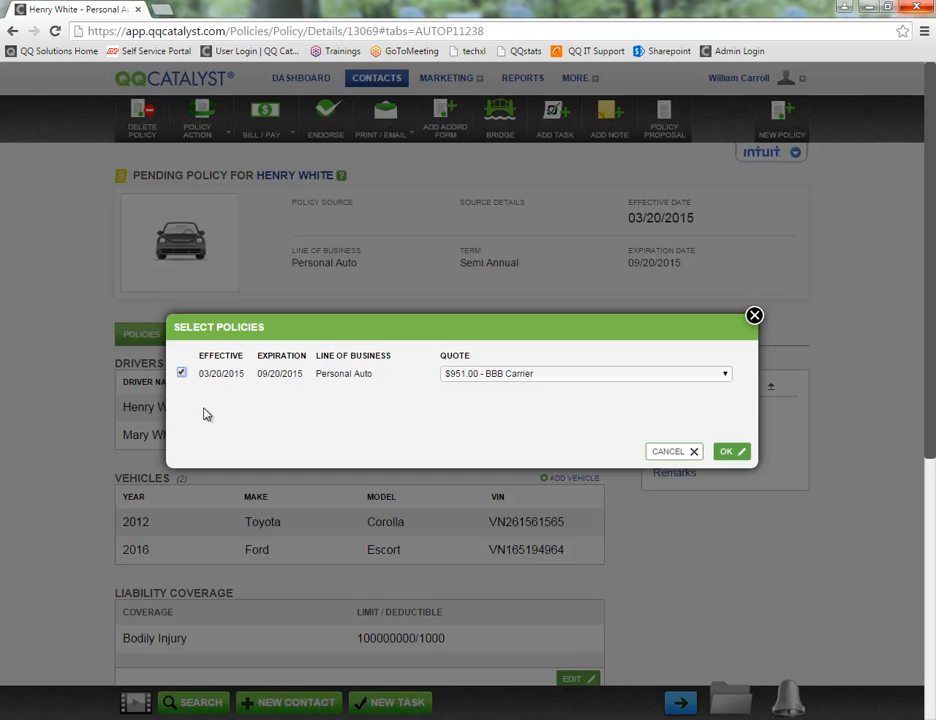
click(503, 374)
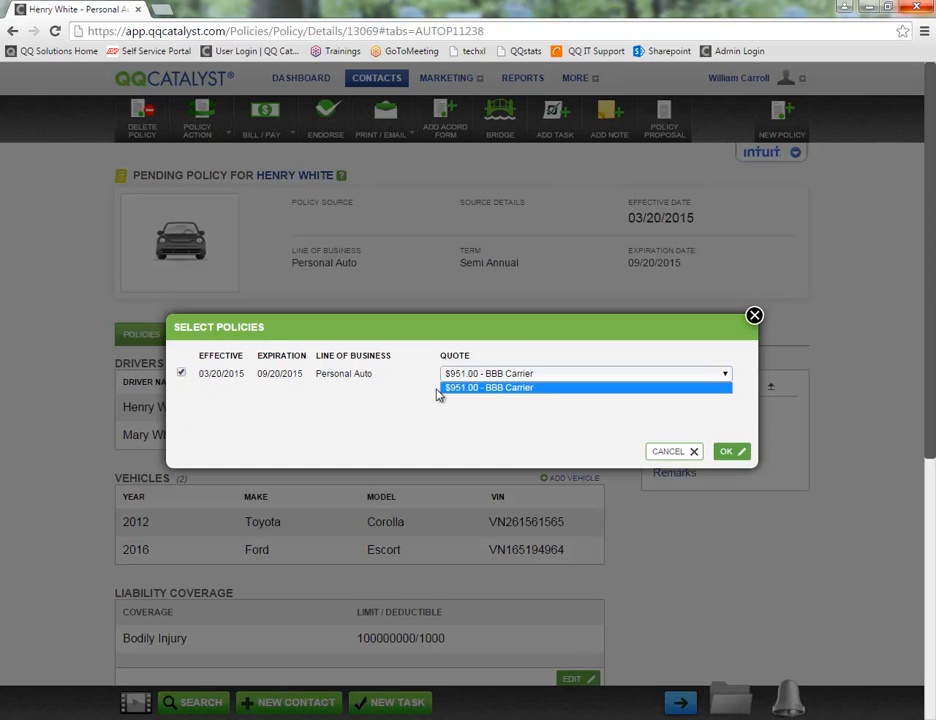
click(495, 388)
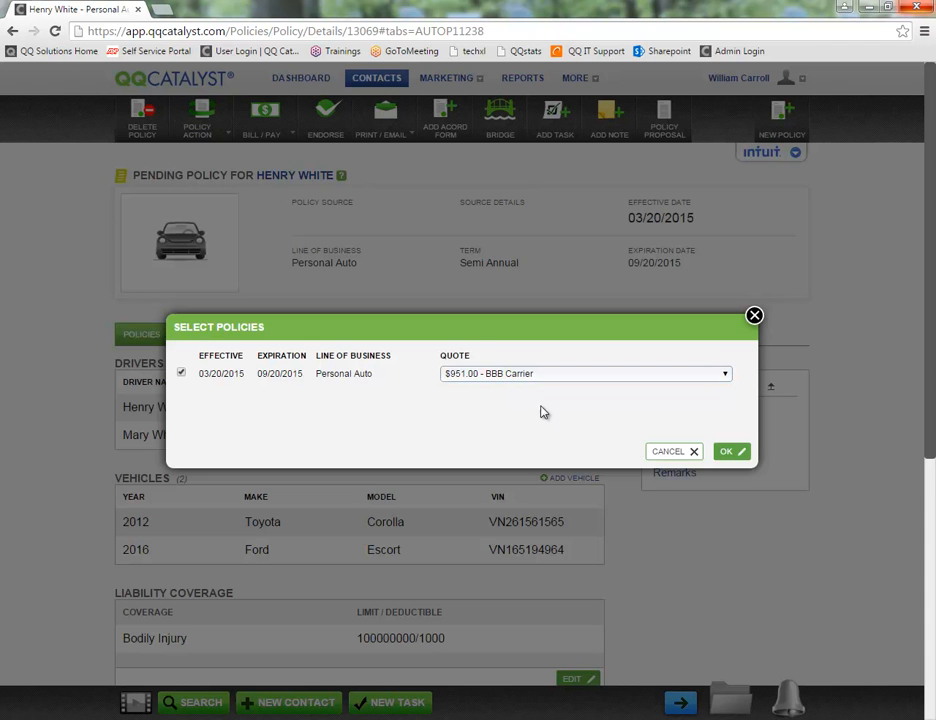
click(728, 451)
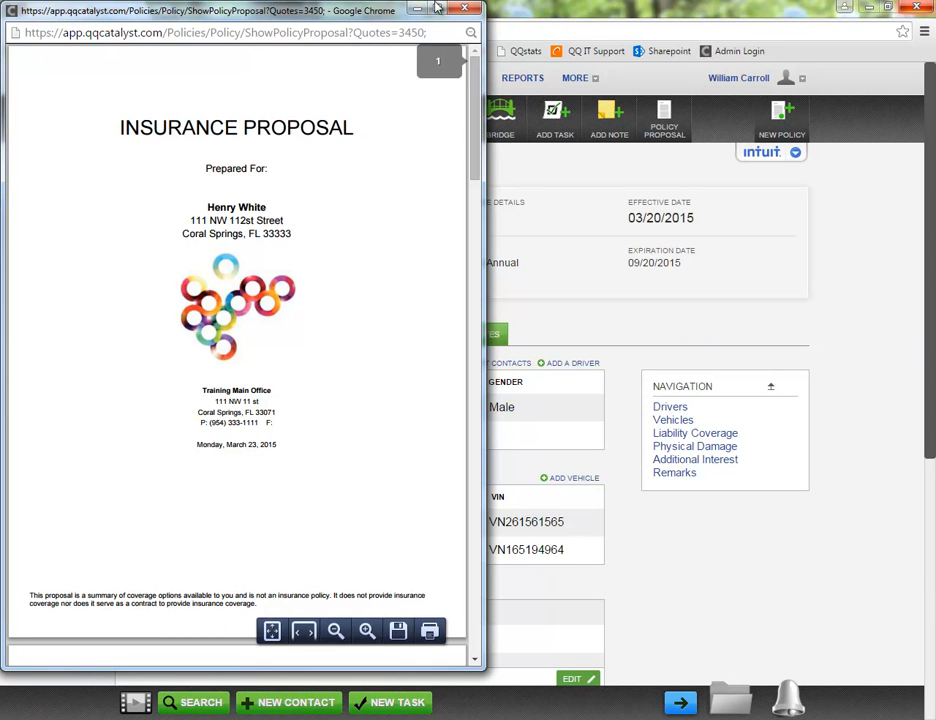
Enlarge the proposal document and examine its cover page details, disclaimer and About Us section.
click(437, 9)
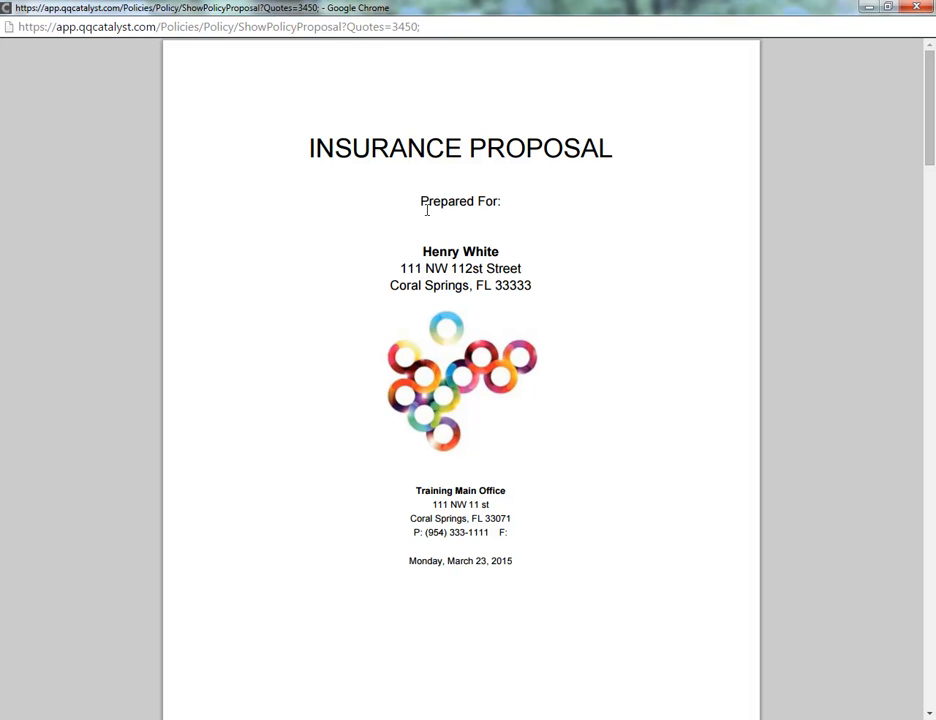
drag(423, 251, 530, 285)
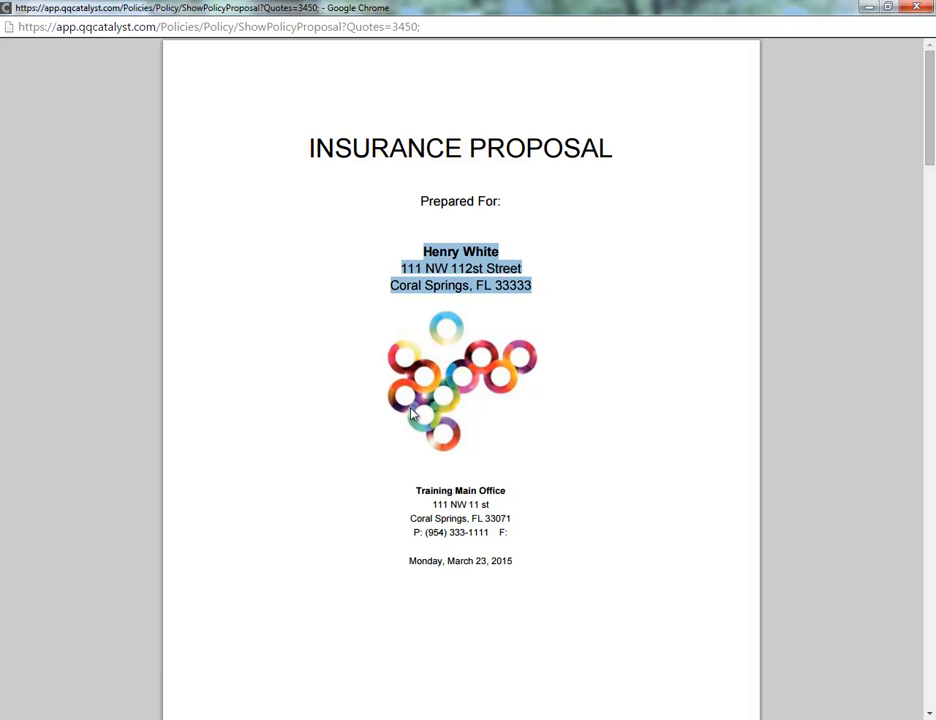
scroll(415, 412, down, 2)
drag(415, 344, 520, 405)
scroll(520, 408, down, 5)
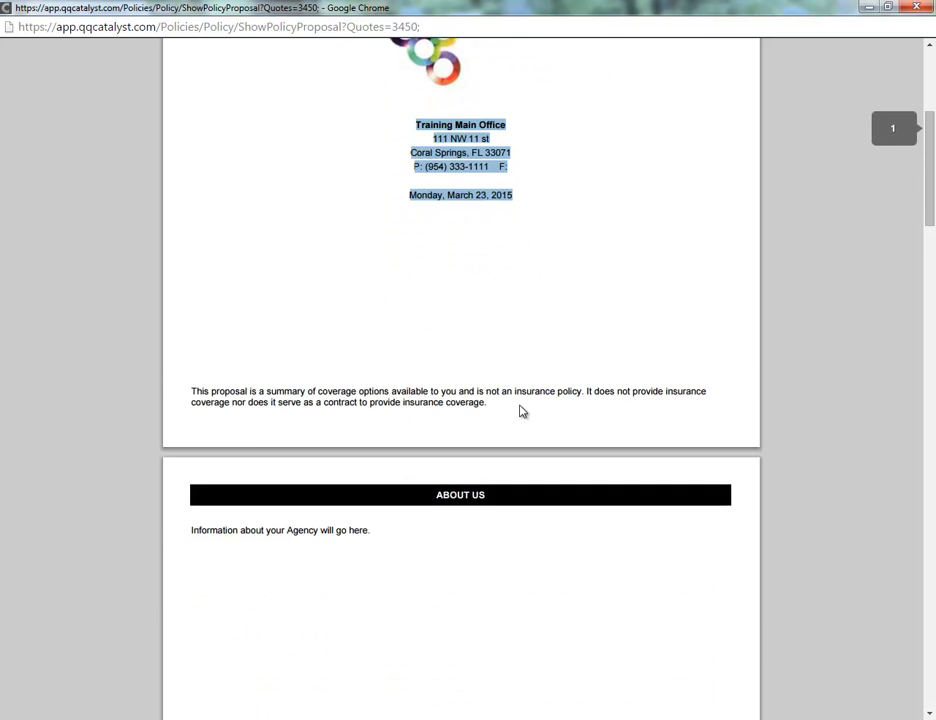
drag(196, 384, 388, 389)
click(389, 390)
Examine the proposal's servicing team, policy summary and premium summary pages, and close the document.
scroll(390, 390, down, 5)
scroll(390, 390, down, 5)
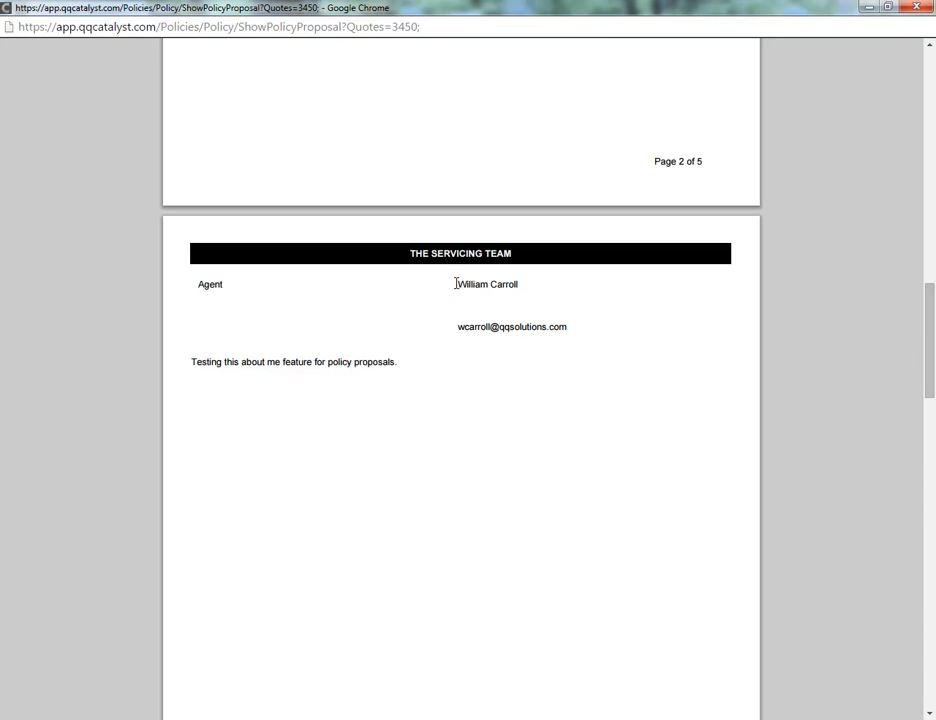
drag(190, 361, 394, 365)
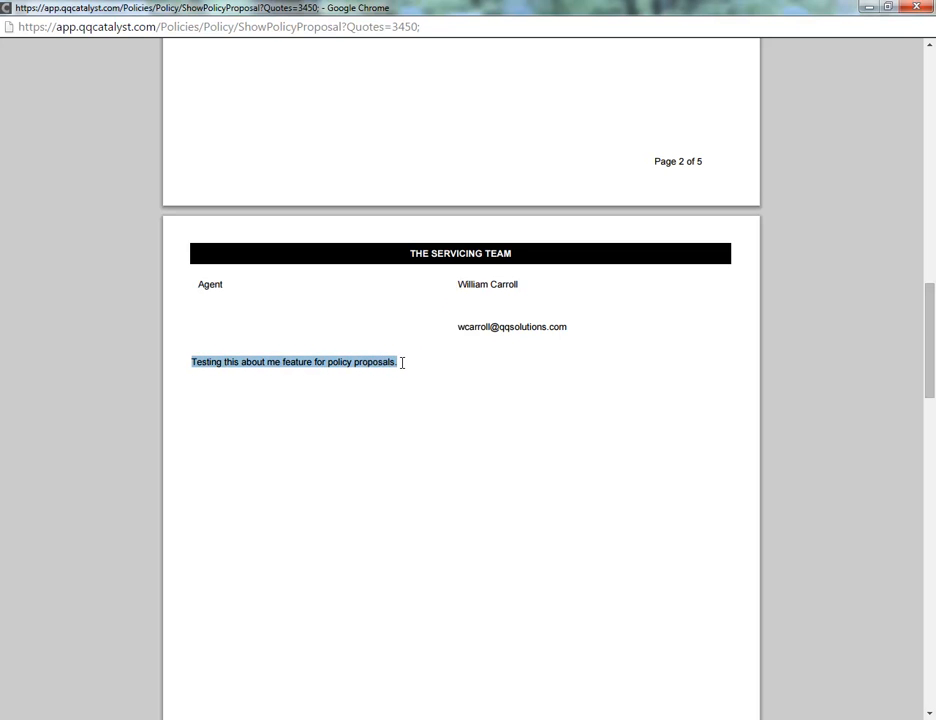
scroll(445, 405, down, 4)
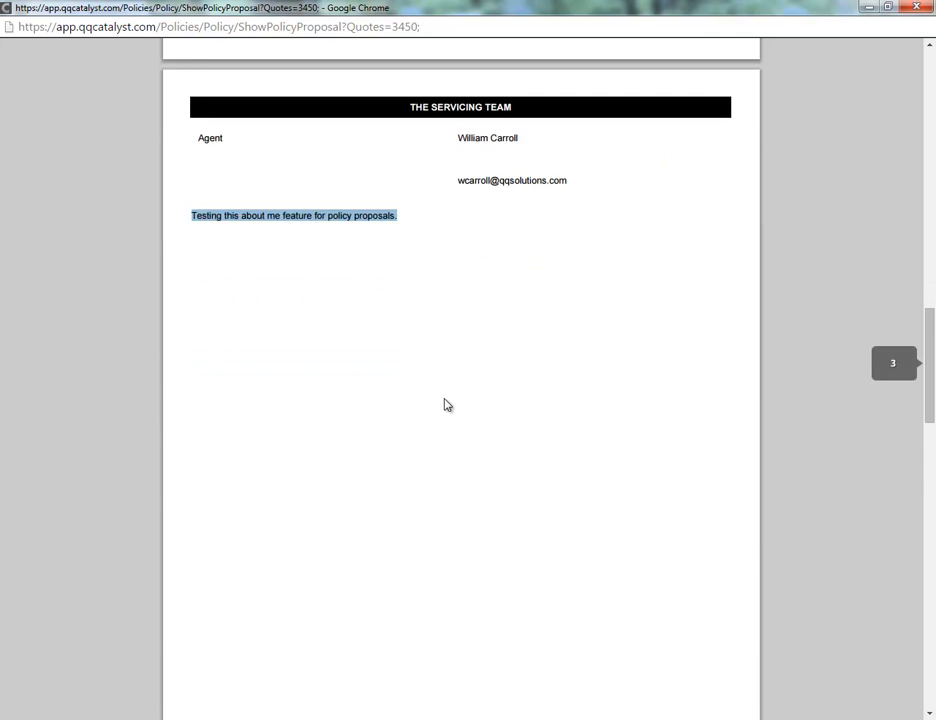
scroll(447, 405, down, 5)
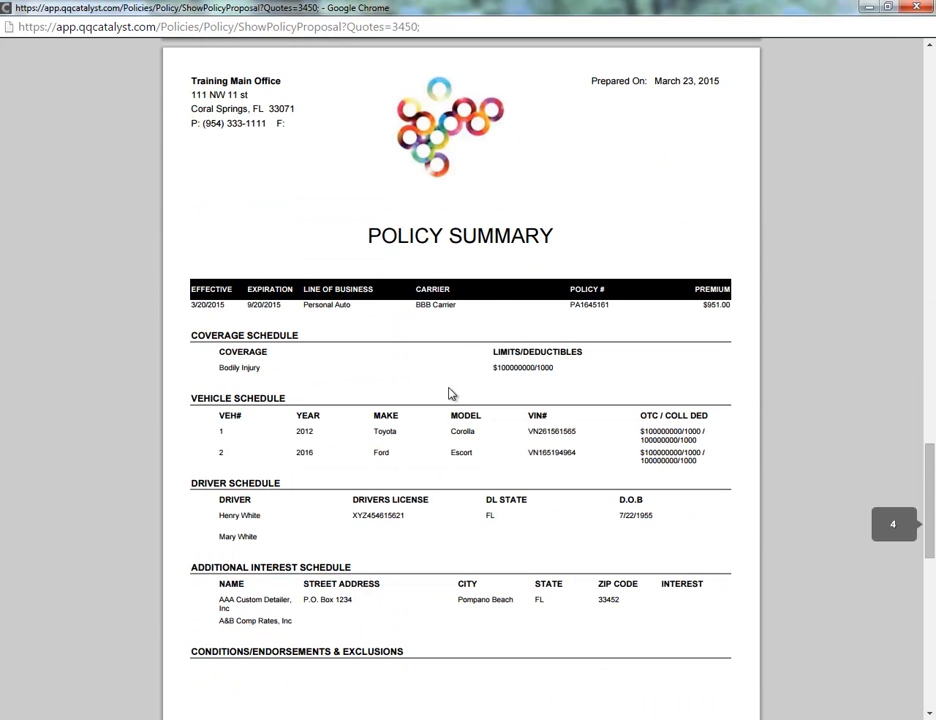
scroll(433, 355, down, 1)
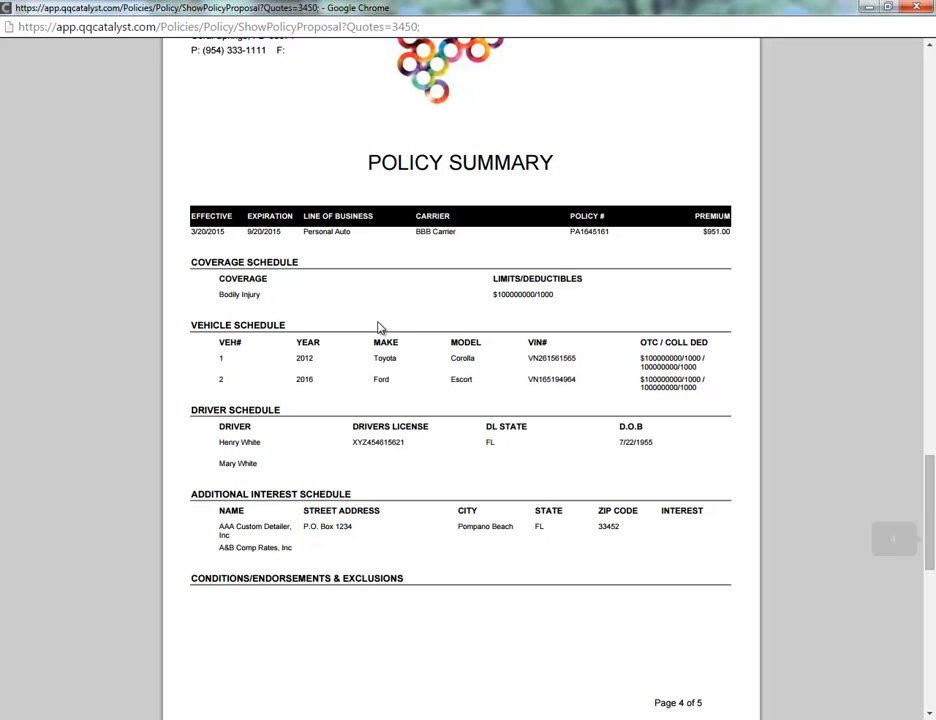
scroll(375, 311, down, 10)
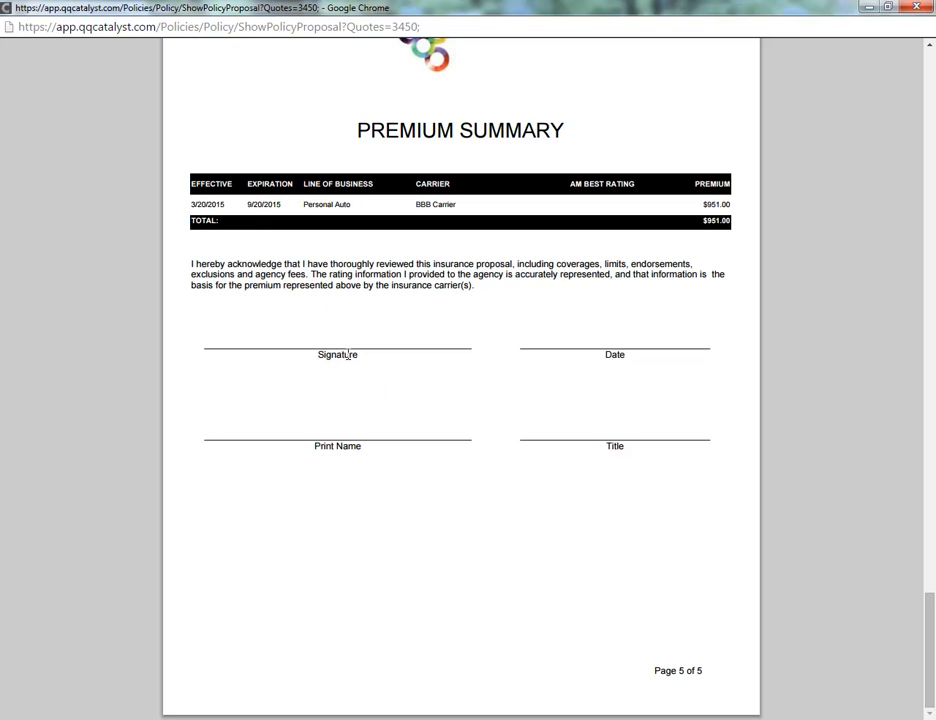
mouse_move(884, 684)
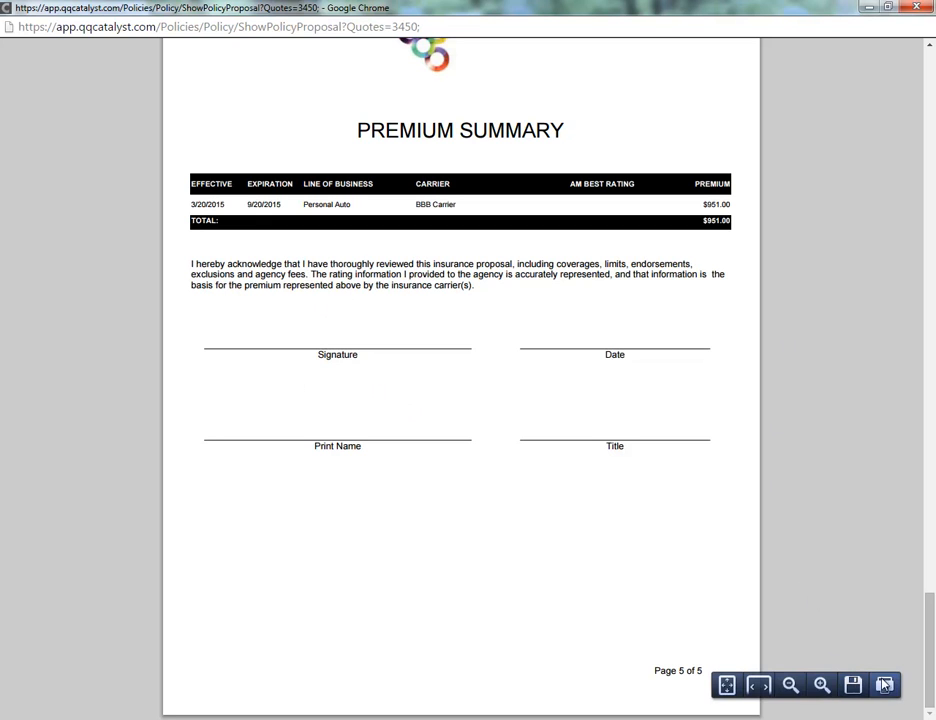
click(908, 7)
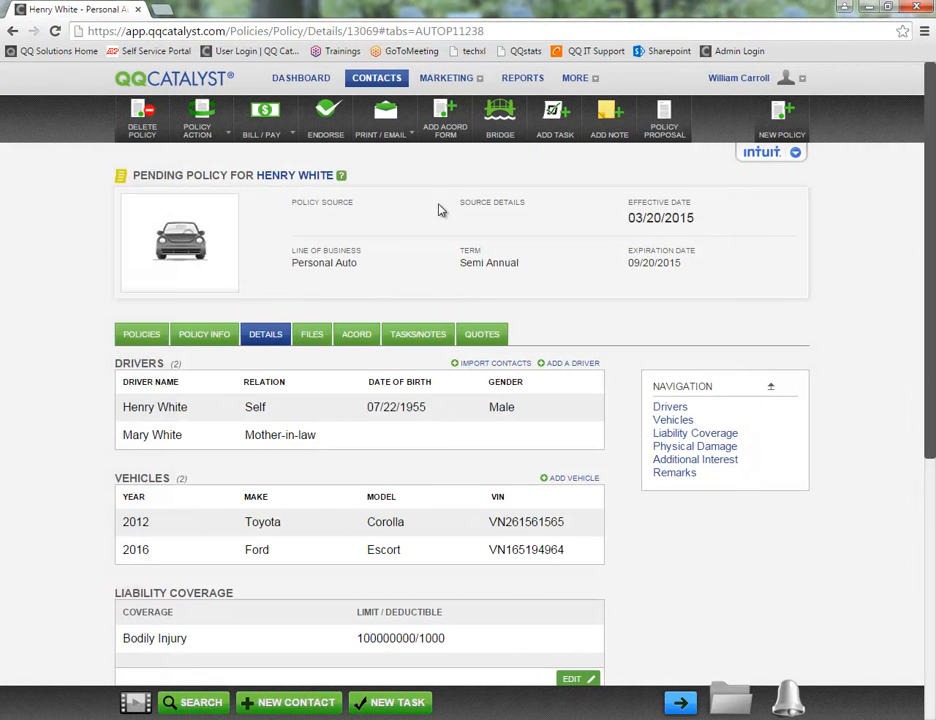
Open the policy's files and check the actions available for the Policy Proposal PDF.
click(312, 338)
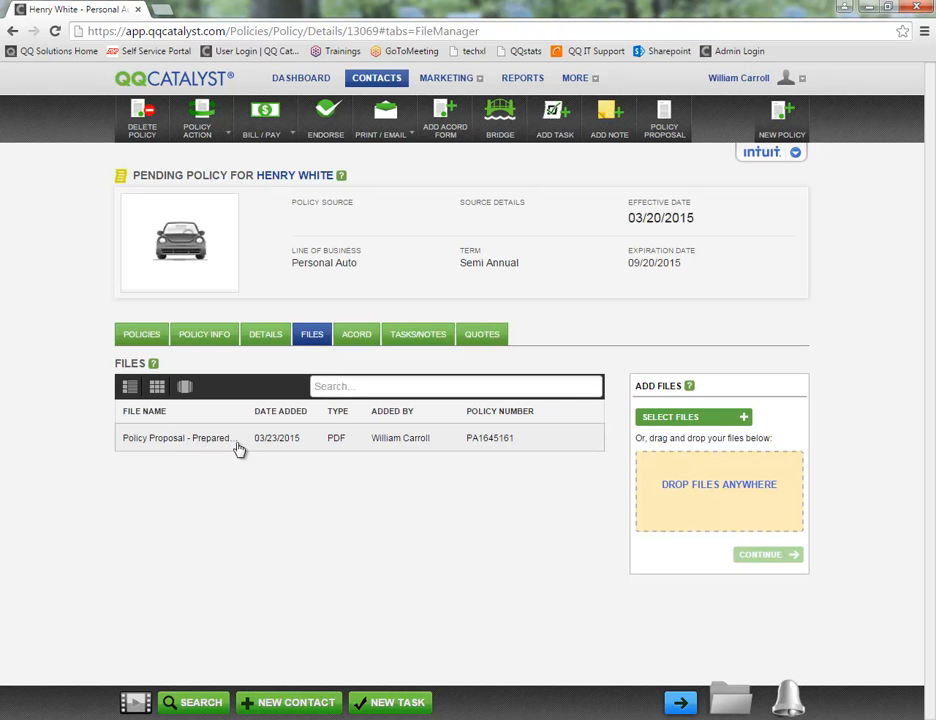
click(198, 440)
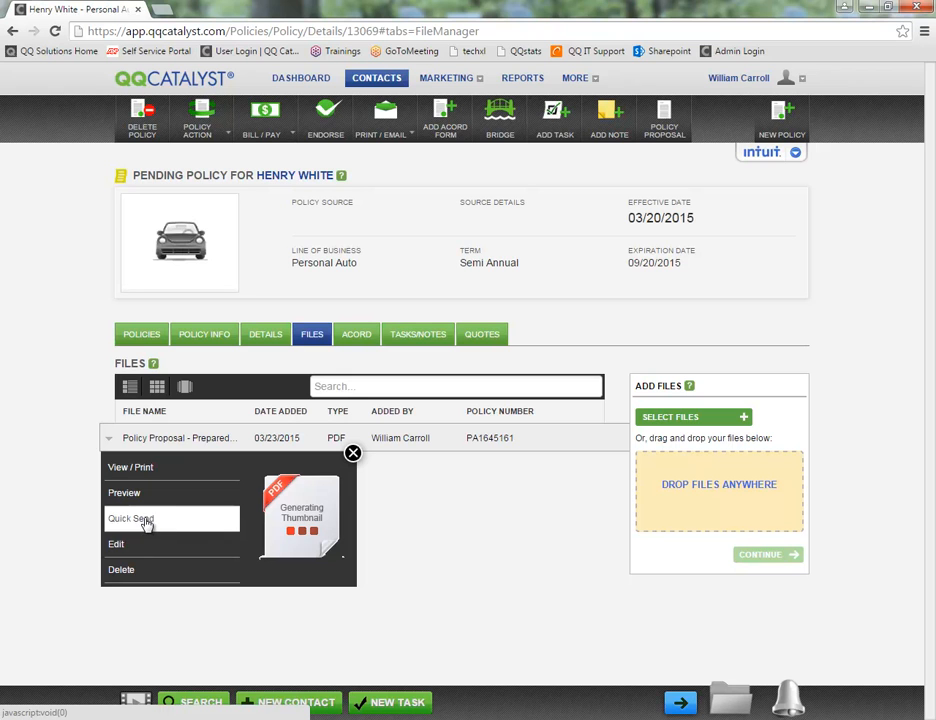
click(350, 455)
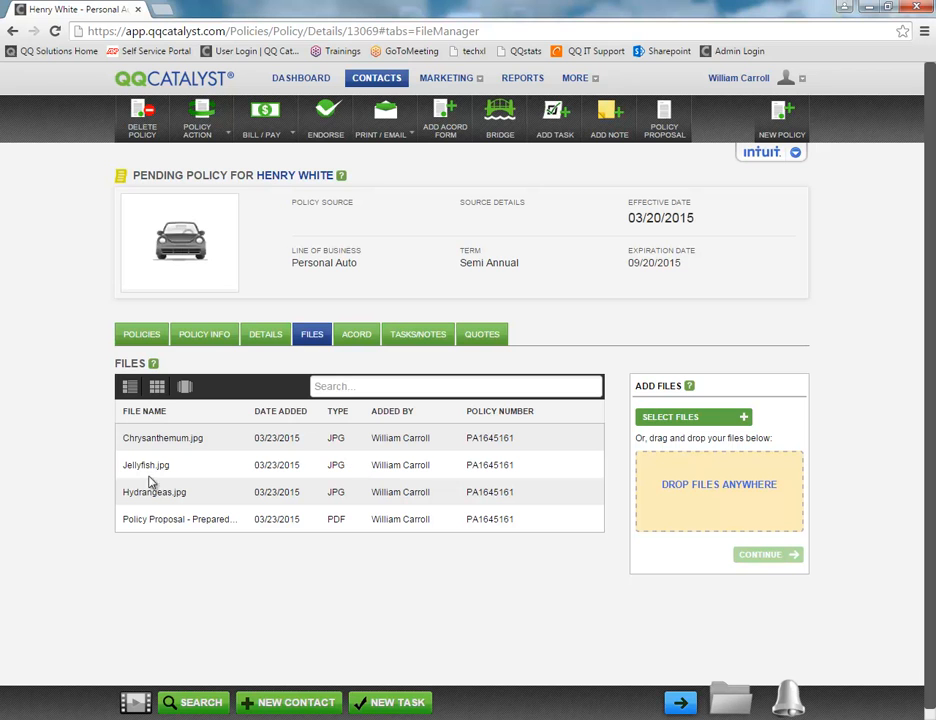
Start a Quick Send e-mail with the Policy Proposal PDF attached and enter the subject "test".
click(144, 528)
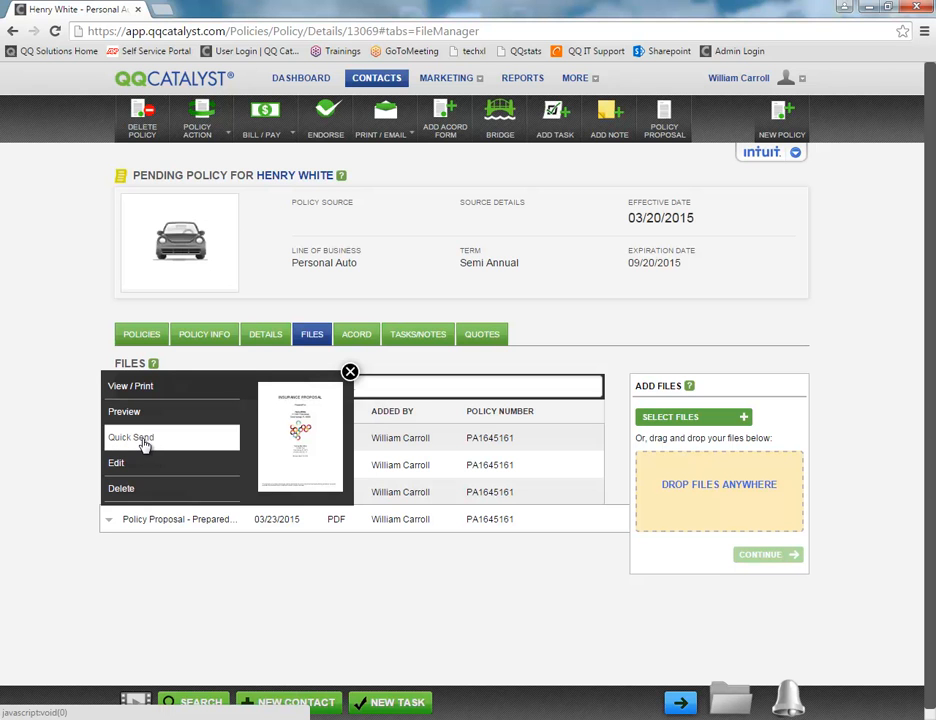
click(143, 441)
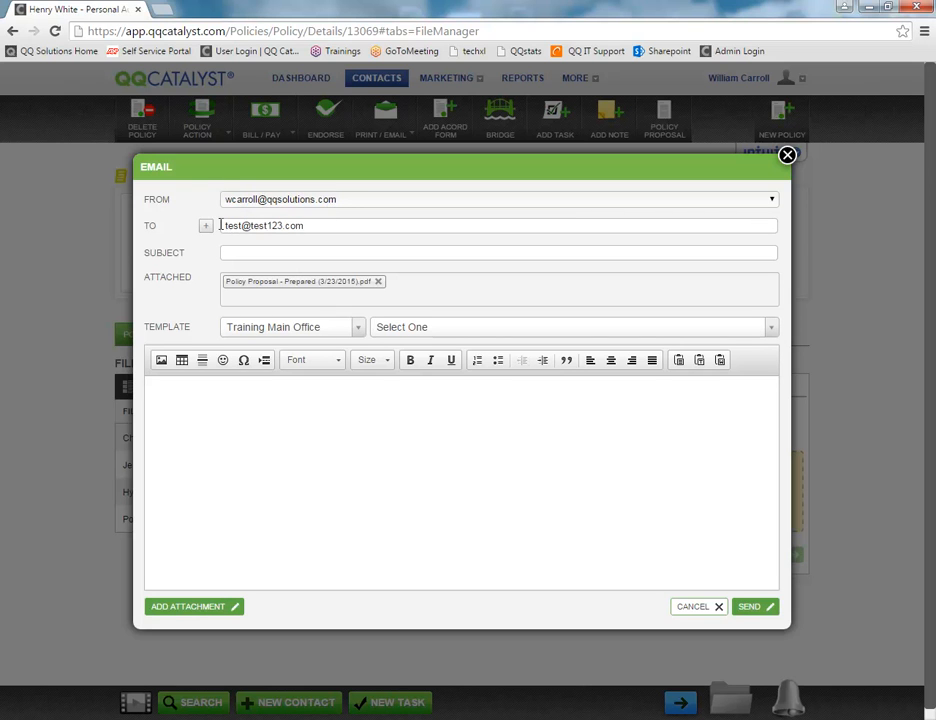
click(265, 253)
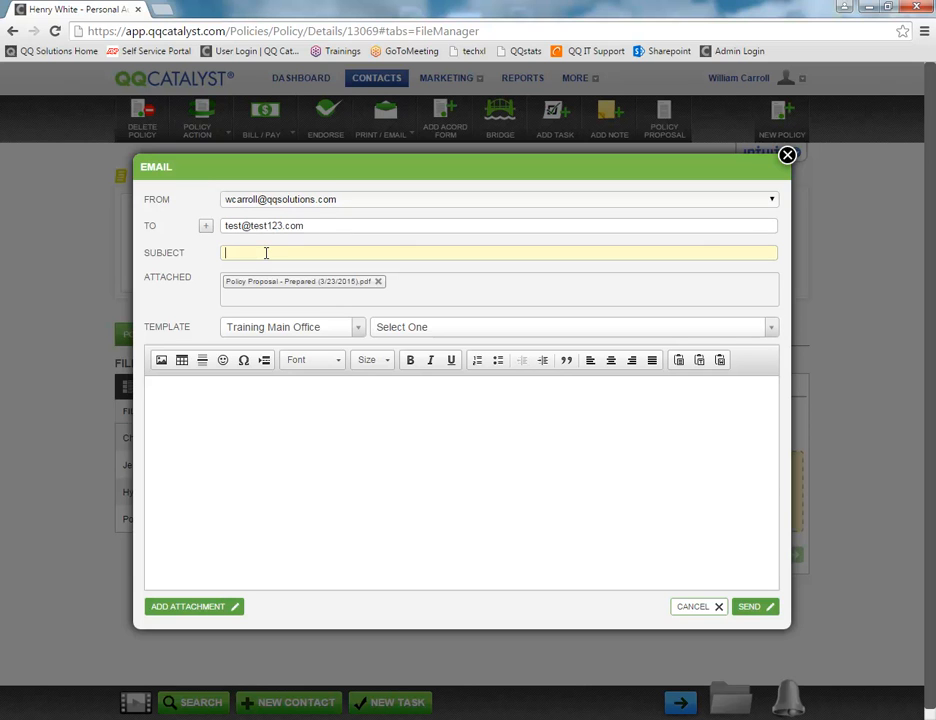
text(test)
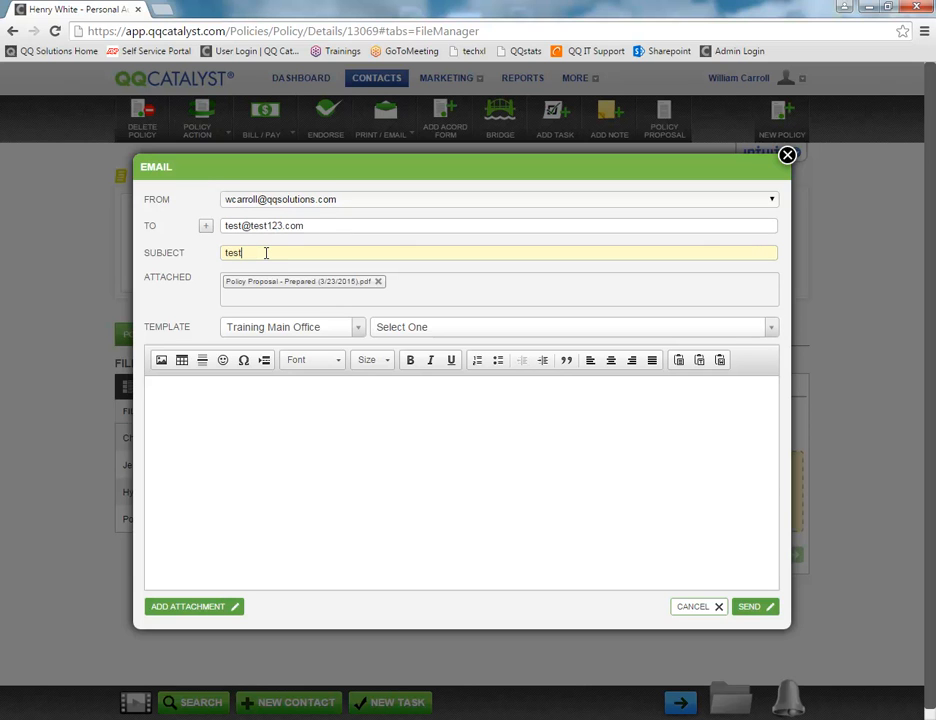
Keep Training Main Office as the template office and apply the Standard Library's Referral Letter to the e-mail, checking its body text.
click(361, 332)
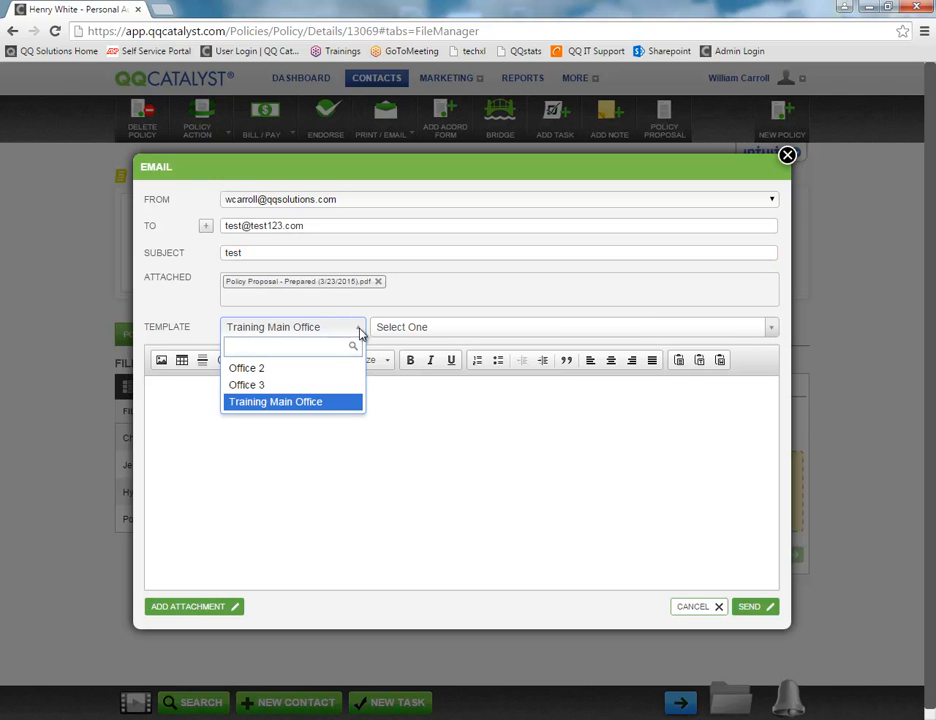
click(302, 411)
click(551, 332)
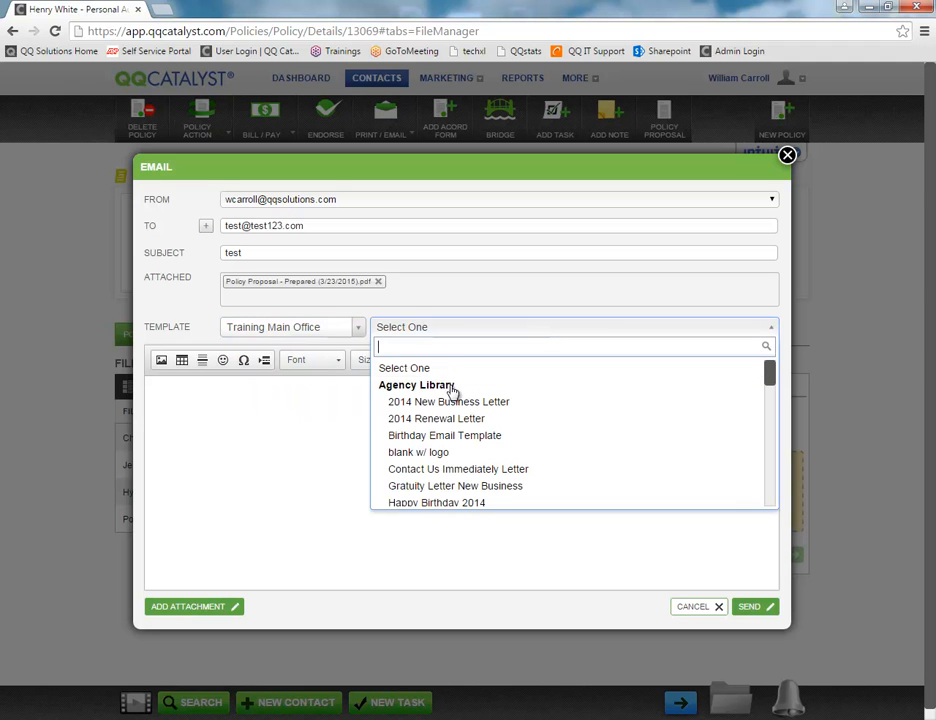
scroll(460, 393, down, 3)
scroll(458, 392, down, 10)
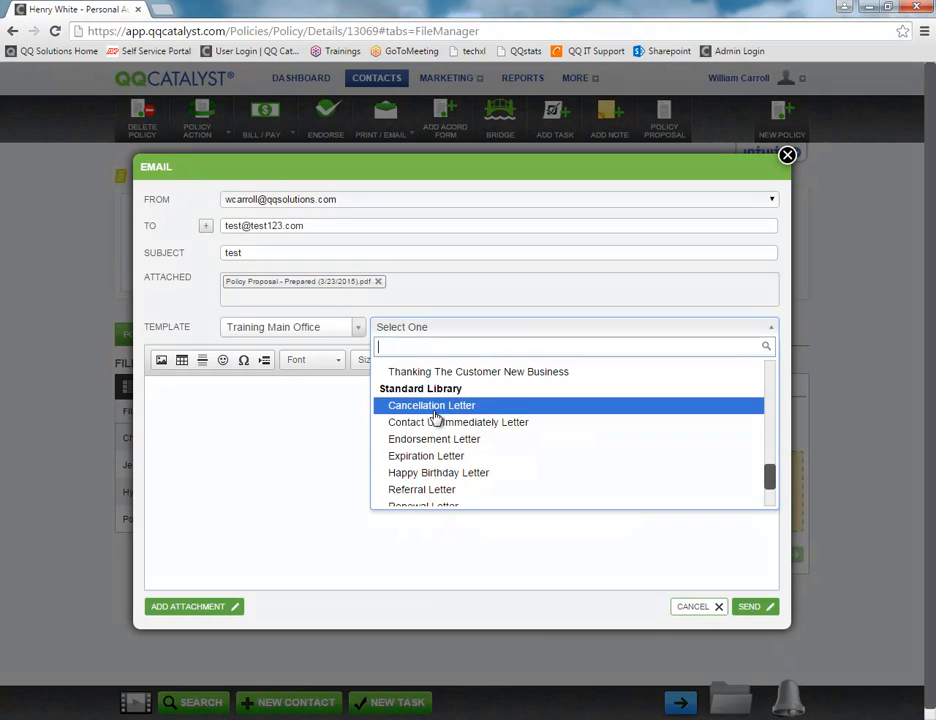
click(421, 490)
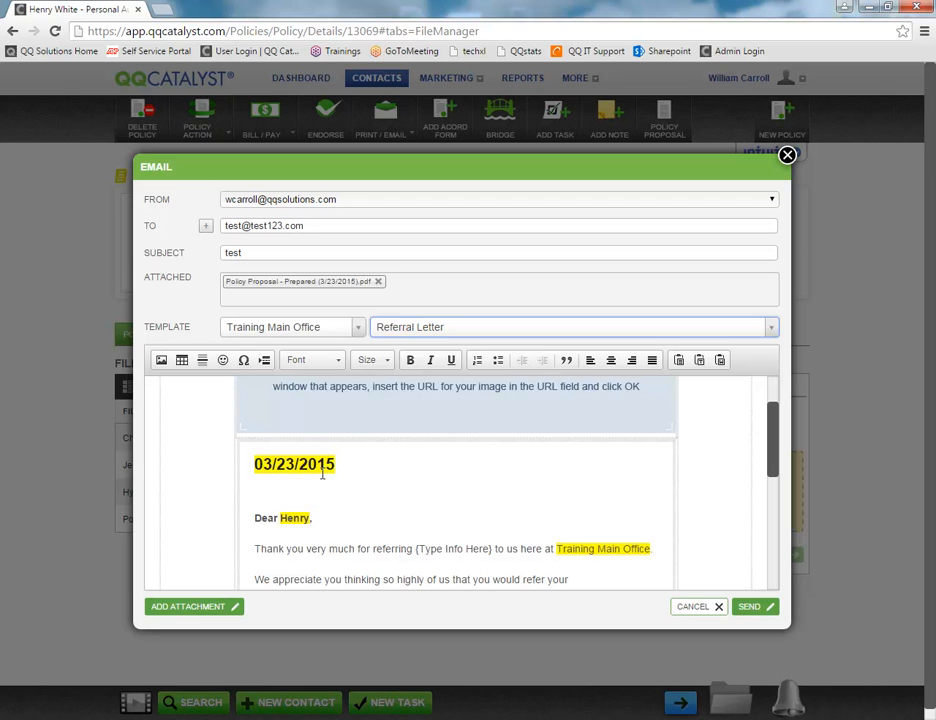
scroll(320, 477, down, 1)
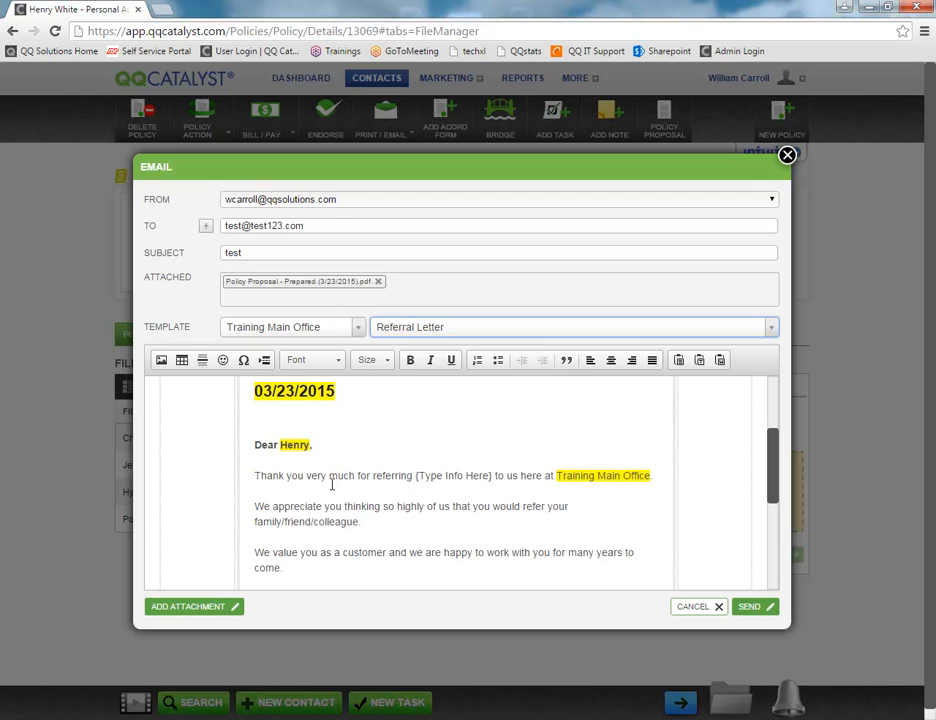
Review the Referral Letter's closing, then attach Chrysanthemum.JPG and Jellyfish.JPG from the policy's files alongside the Policy Proposal PDF.
scroll(331, 485, down, 4)
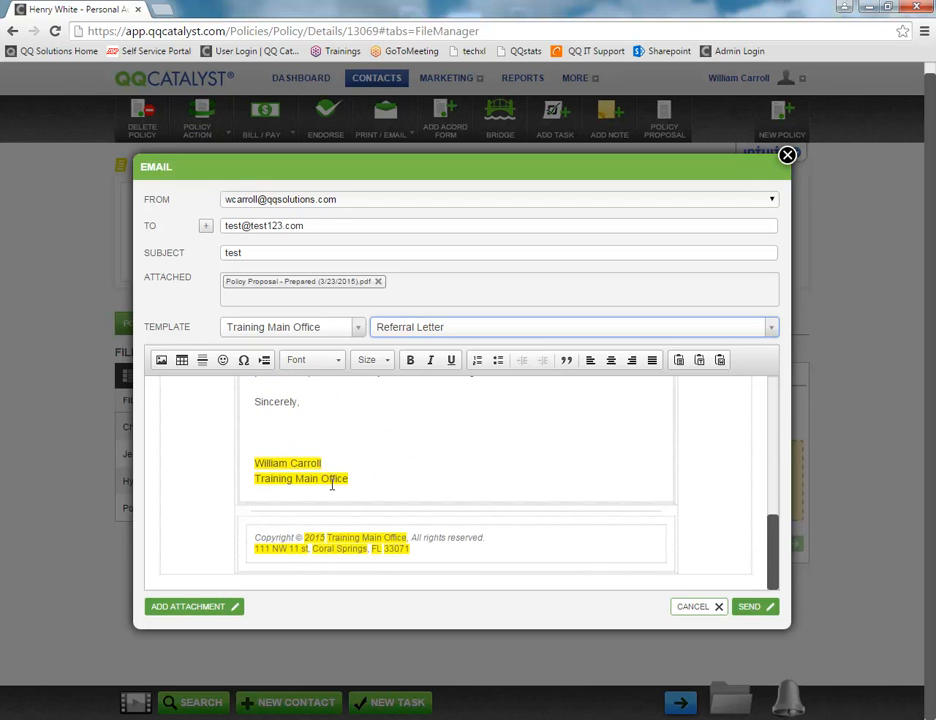
scroll(333, 488, up, 6)
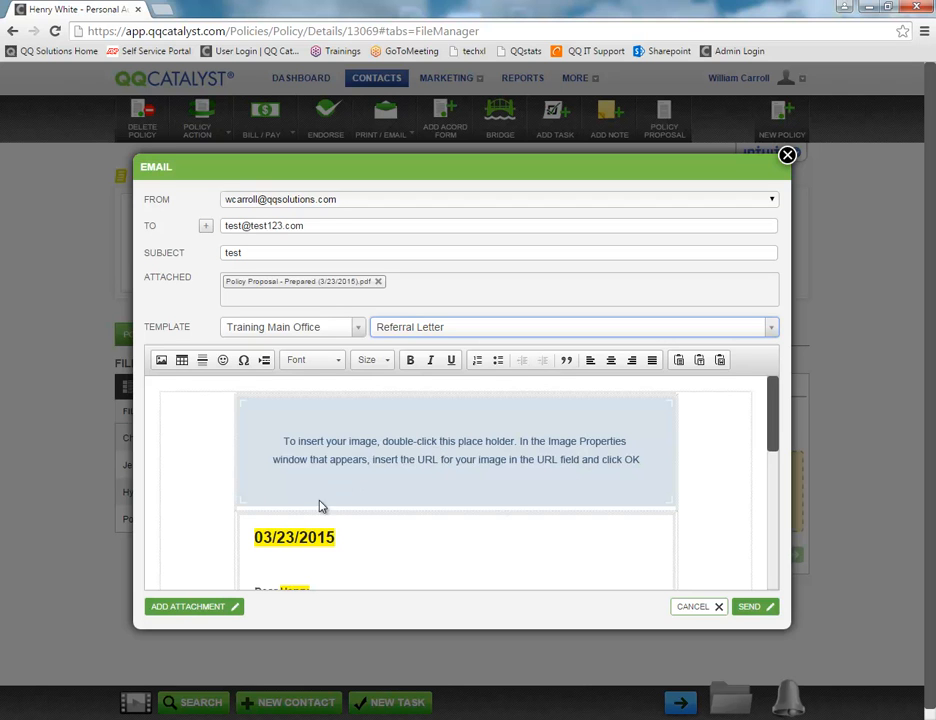
click(182, 607)
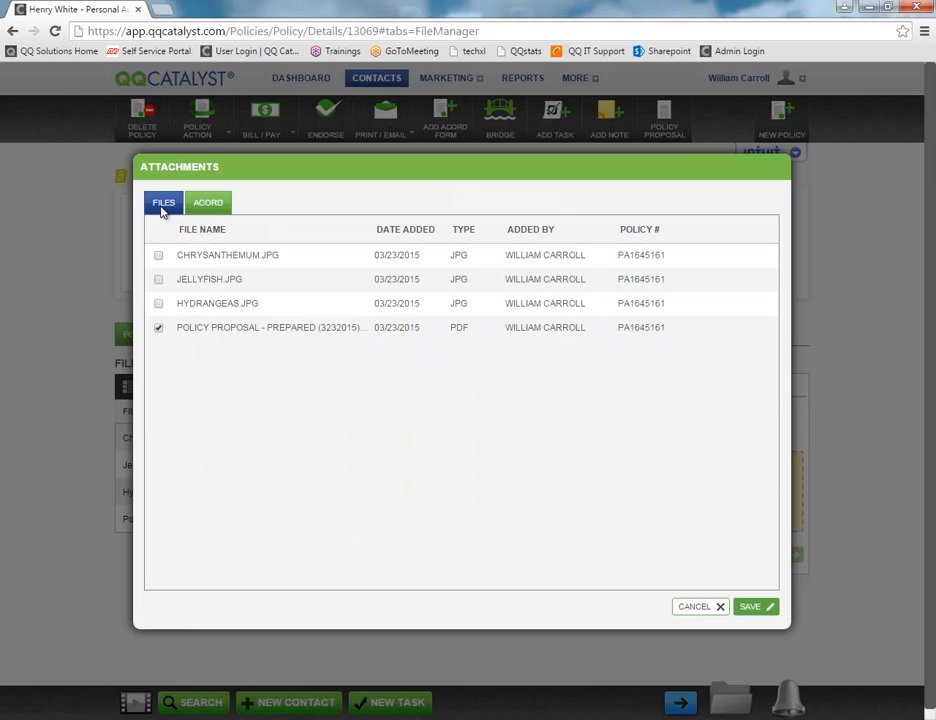
click(158, 256)
click(158, 280)
click(206, 208)
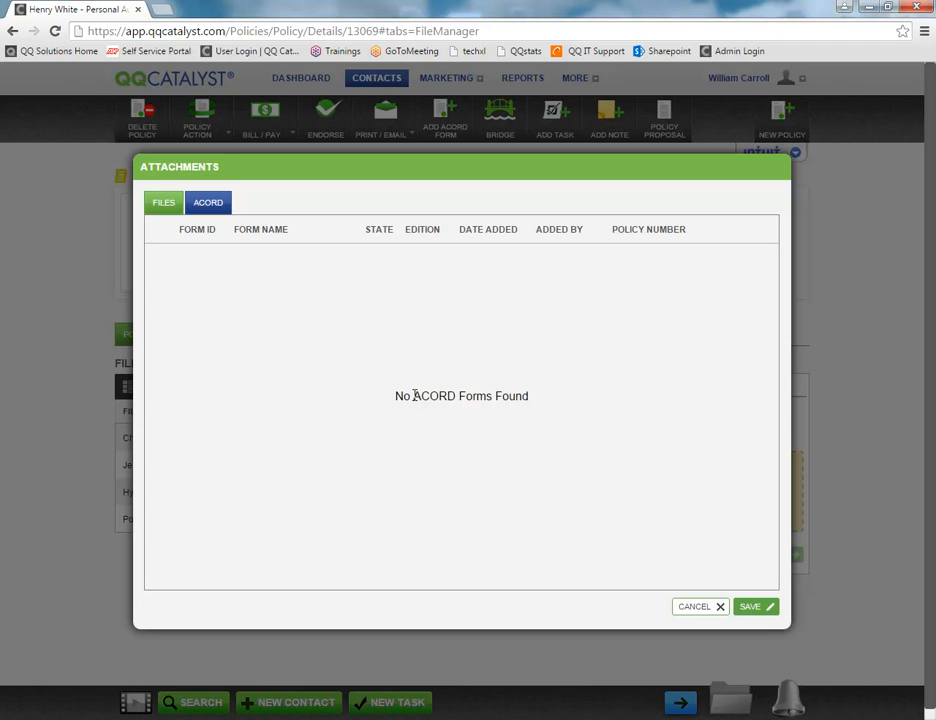
click(764, 608)
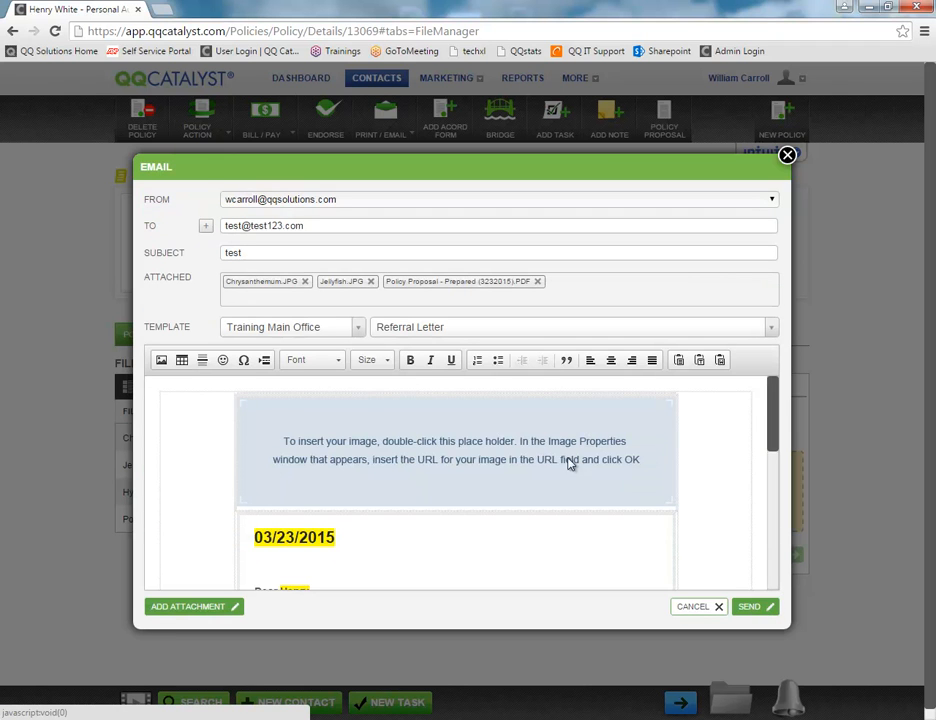
Send the e-mail and check its logged entry in the policy's files and the policy's pending status.
click(748, 606)
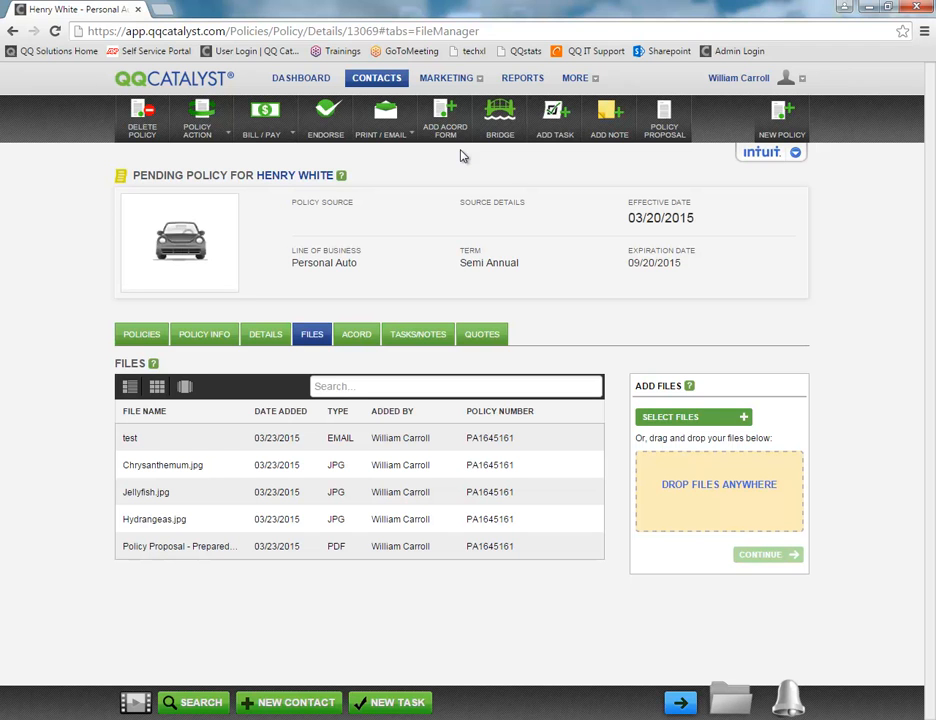
click(140, 442)
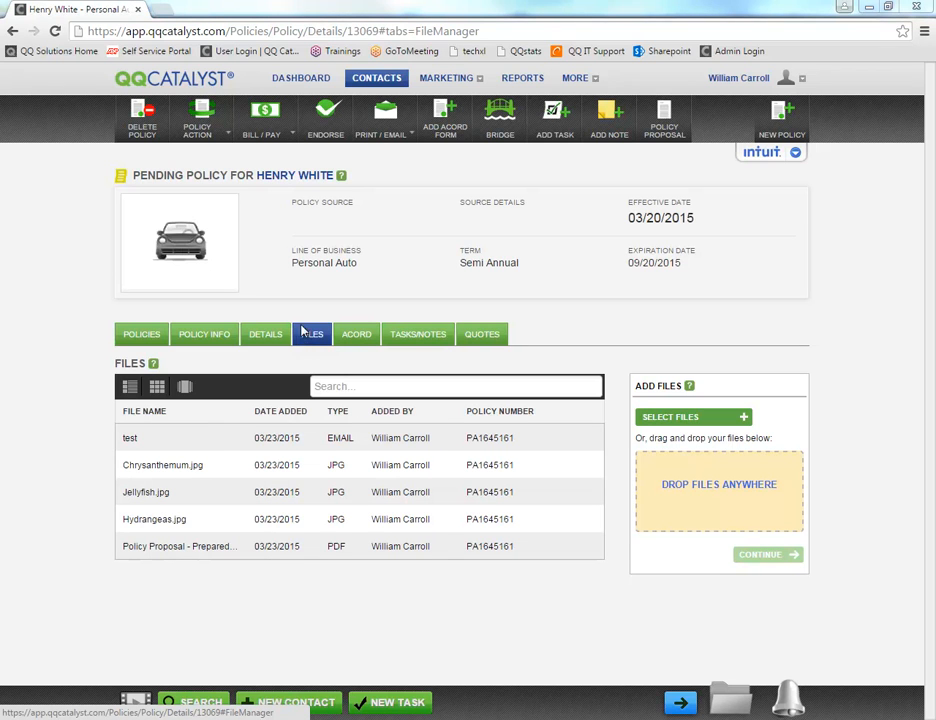
drag(134, 175, 183, 175)
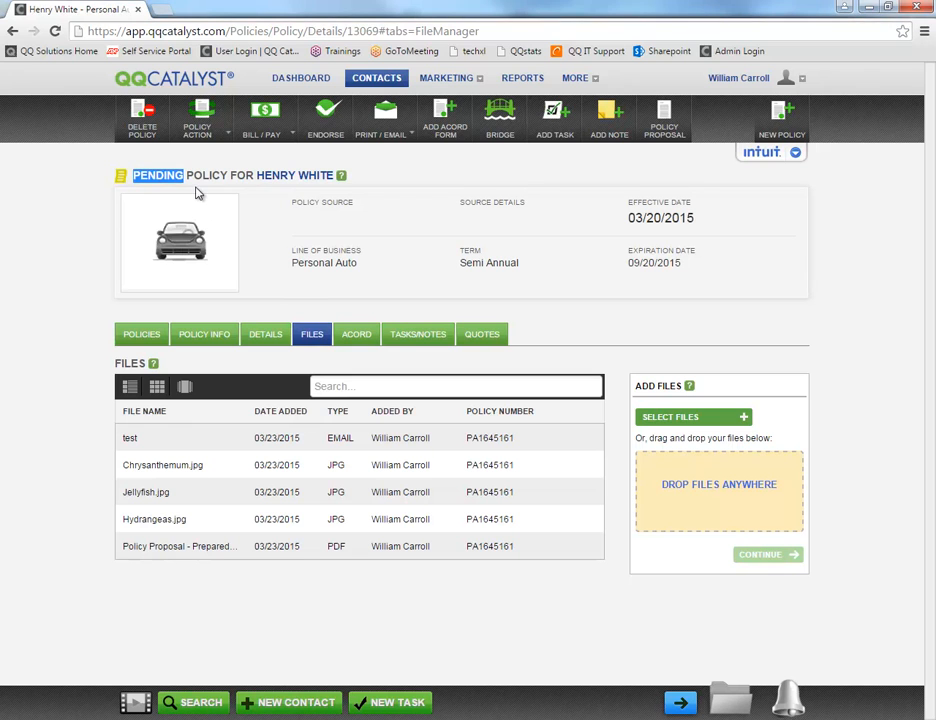
Start issuing the pending policy with the BBB Carrier quote, reviewing the policy number and keeping the Semi Annual term.
click(201, 118)
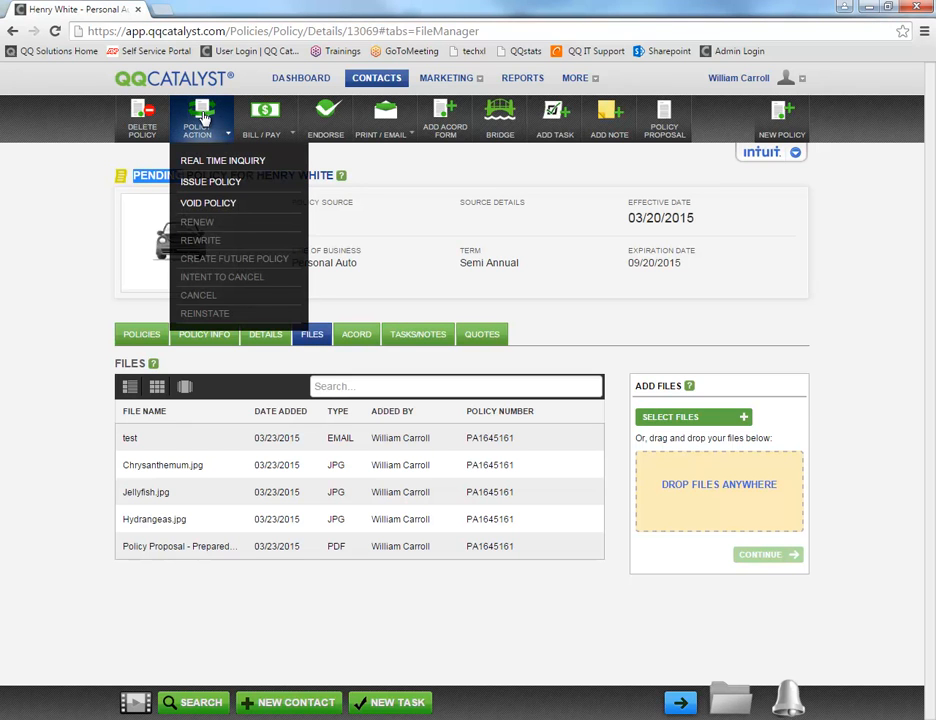
click(205, 186)
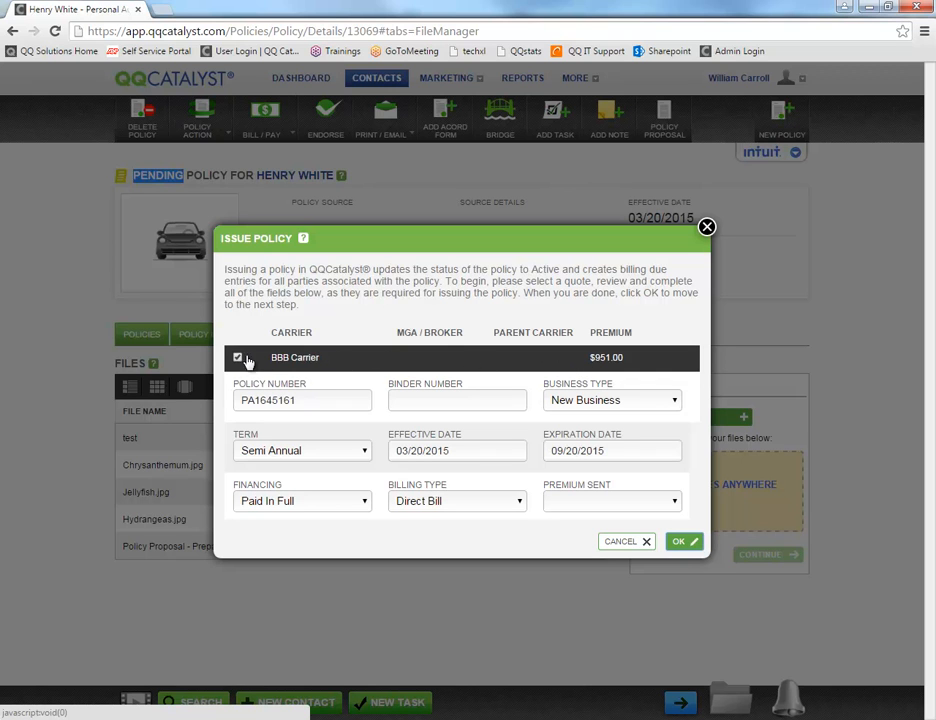
double_click(310, 400)
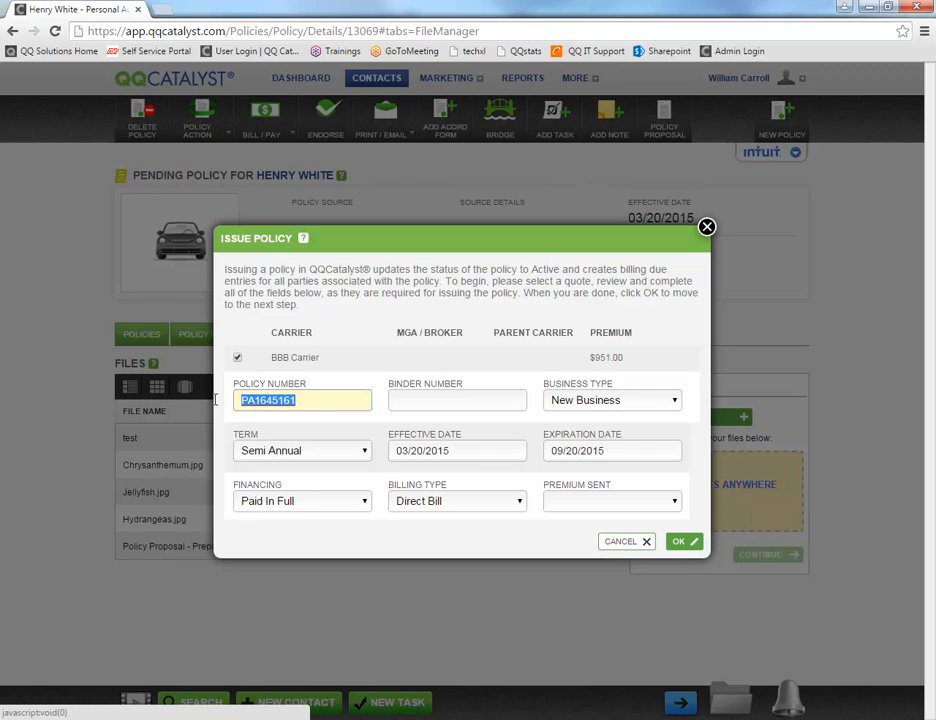
click(333, 452)
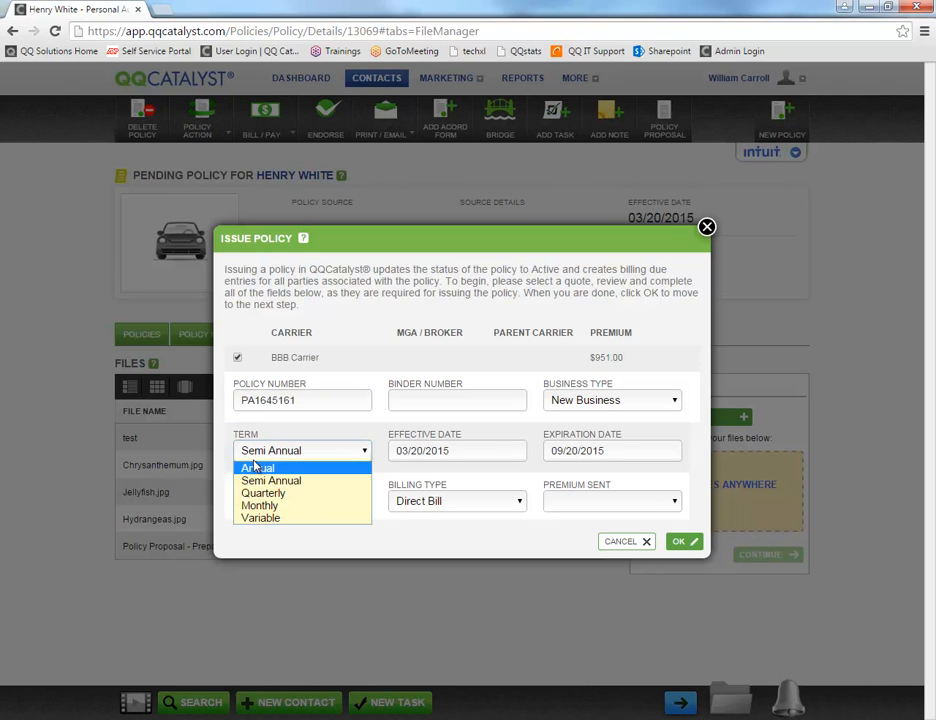
click(217, 415)
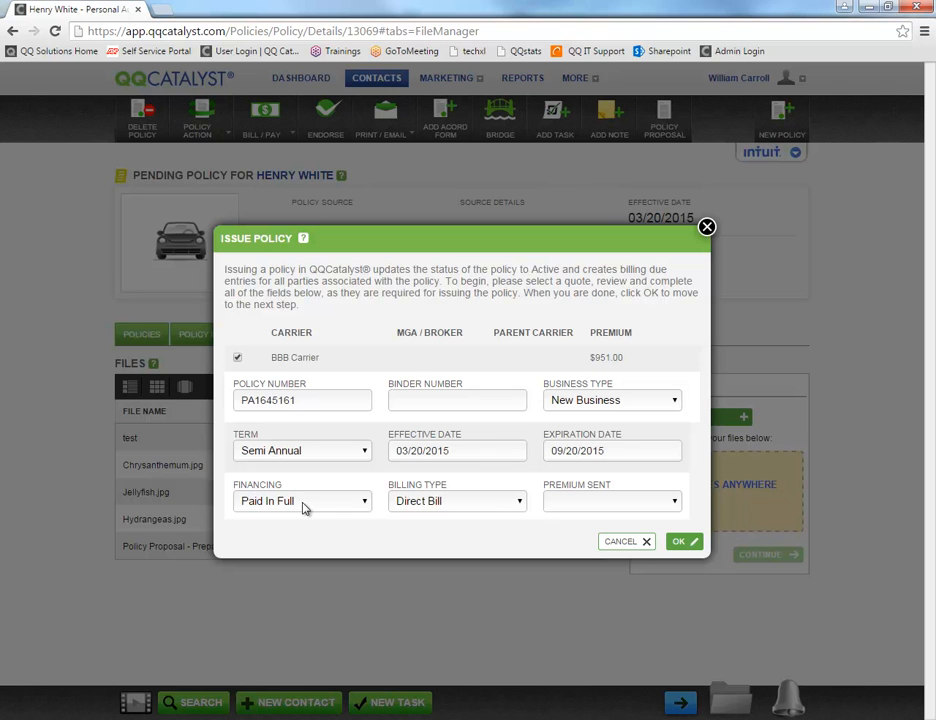
Keep the financing at Paid In Full with Direct Bill as the billing type, and set Premium Sent to Gross.
click(305, 505)
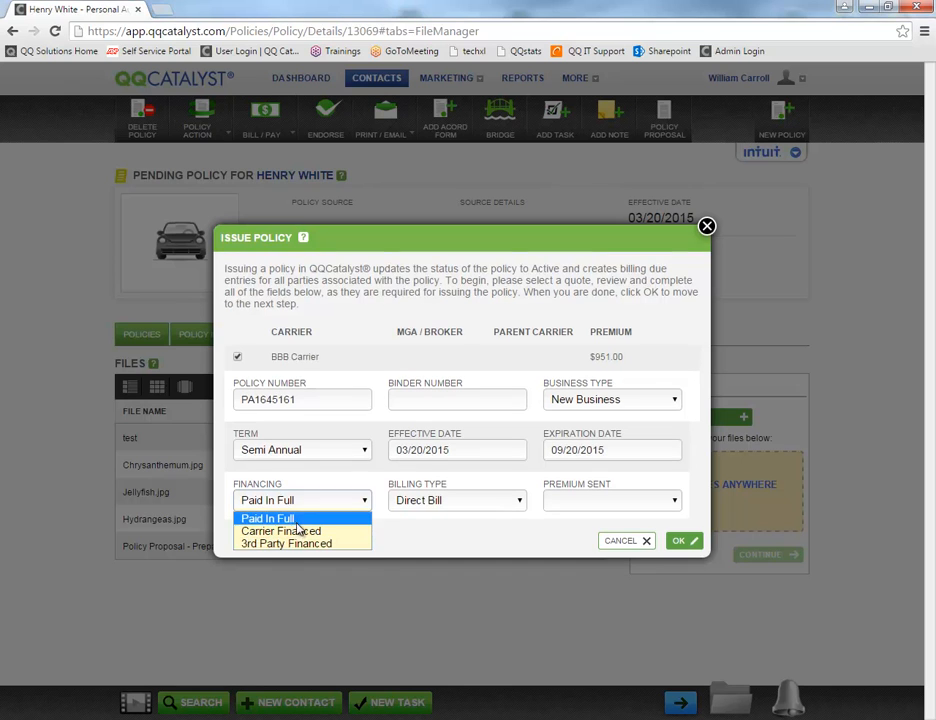
click(293, 521)
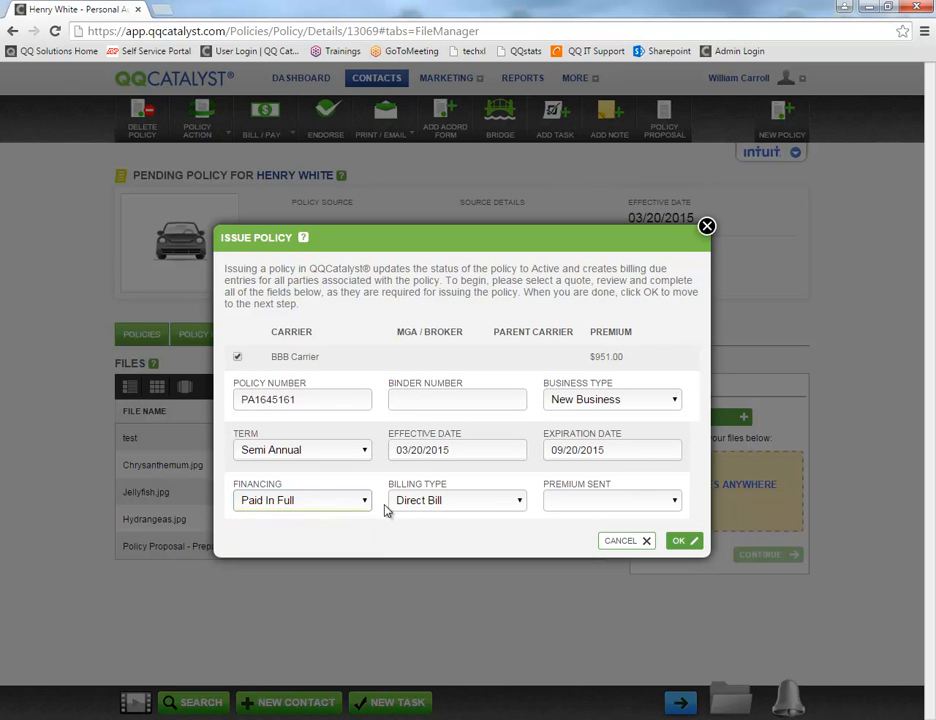
click(443, 503)
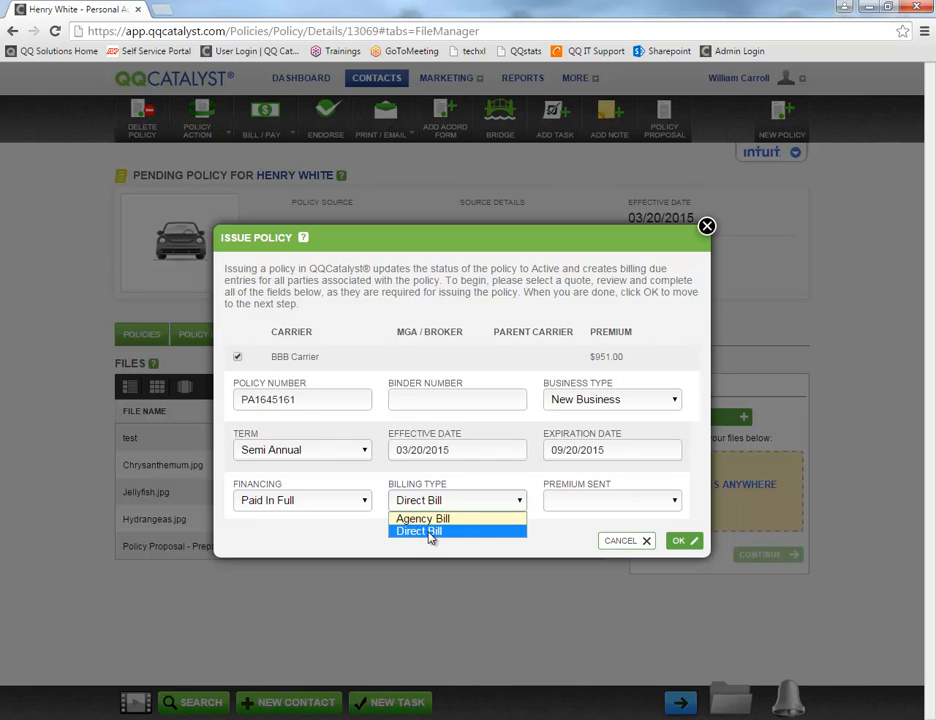
click(430, 533)
click(589, 503)
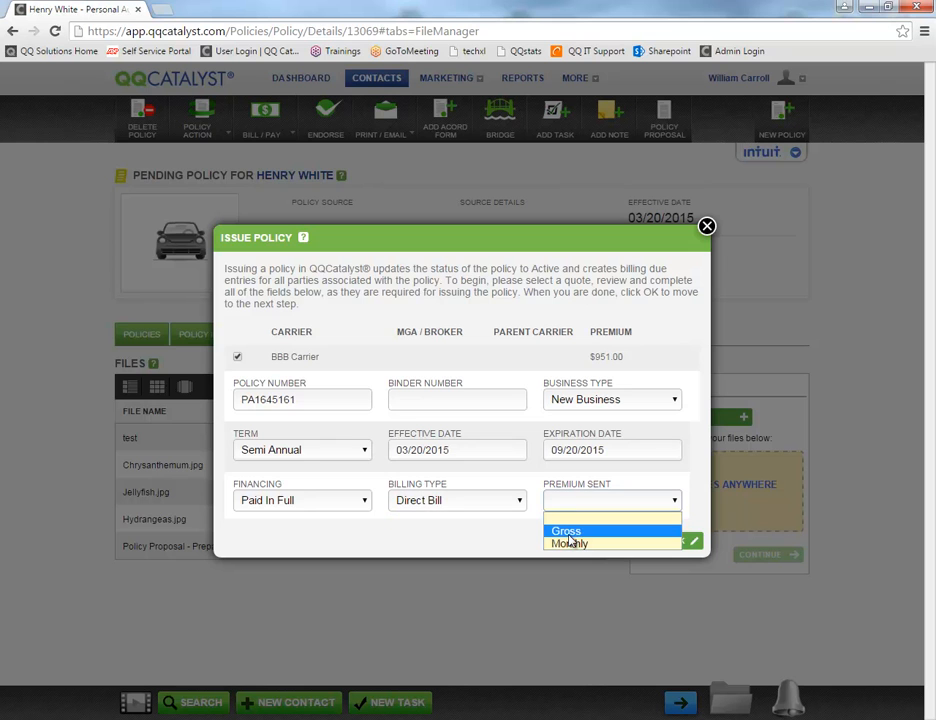
click(569, 534)
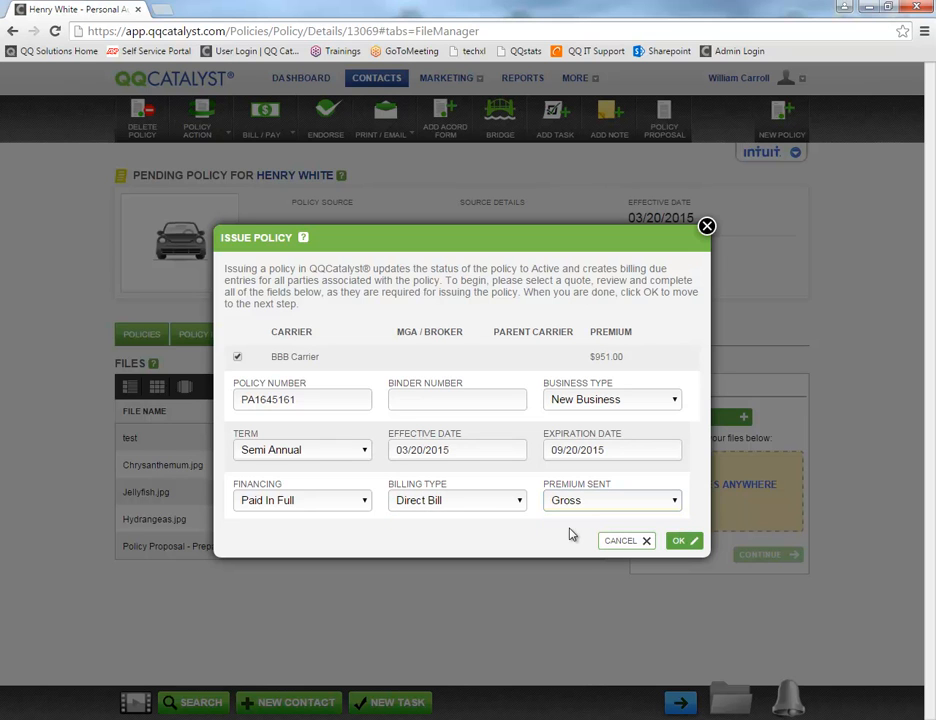
Switch the billing type to Agency Bill and check how Premium Sent is handled.
click(493, 505)
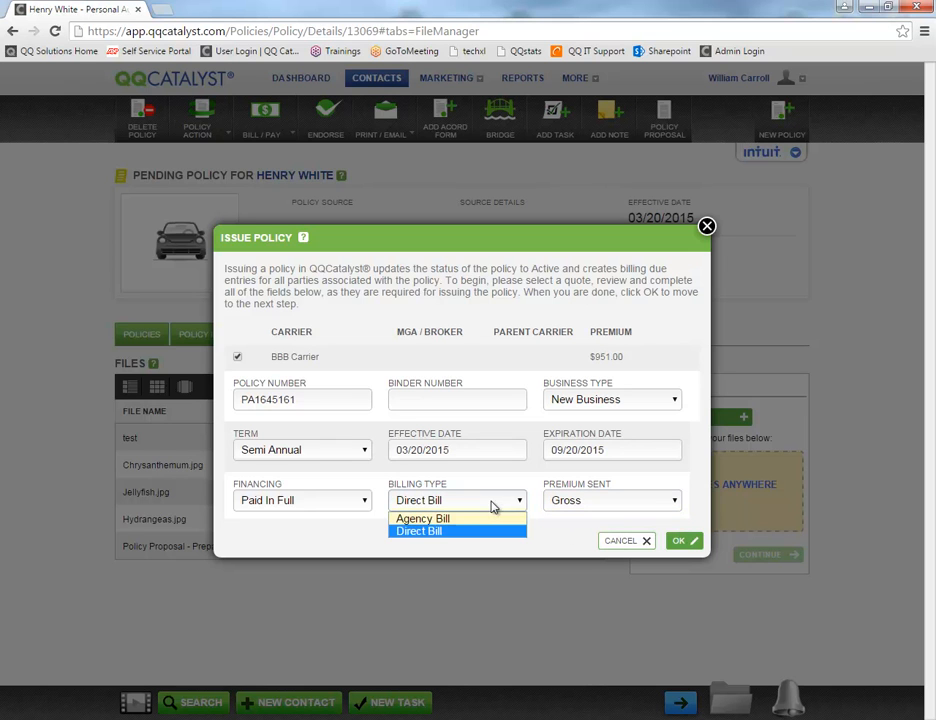
click(428, 520)
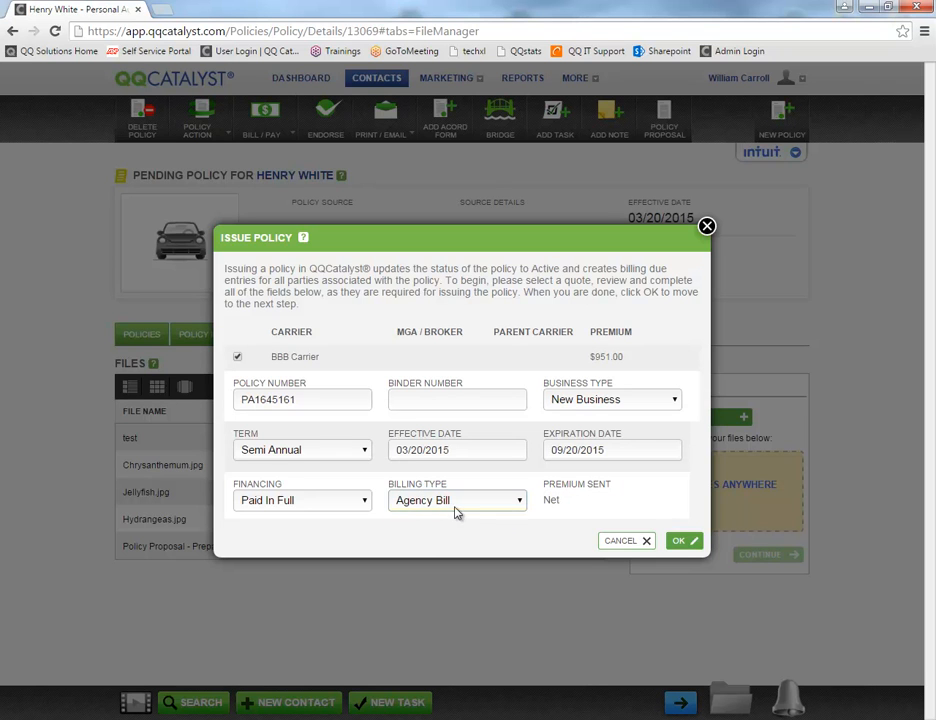
double_click(545, 500)
click(559, 515)
Change the financing to Carrier Financed and check the billing type and the Premium Sent options.
click(300, 500)
click(300, 531)
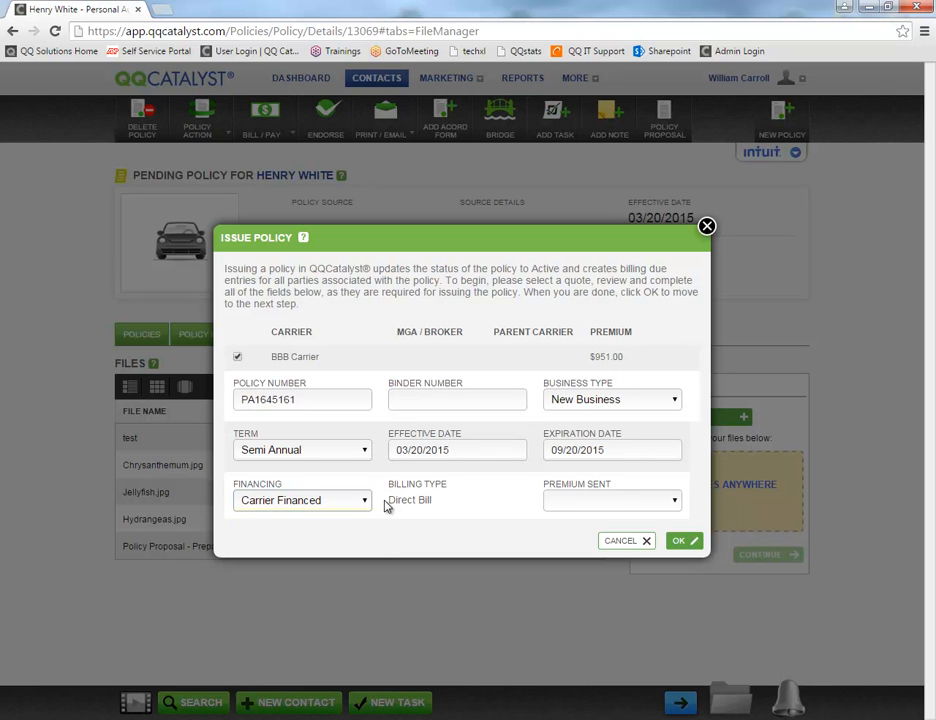
drag(391, 505, 436, 507)
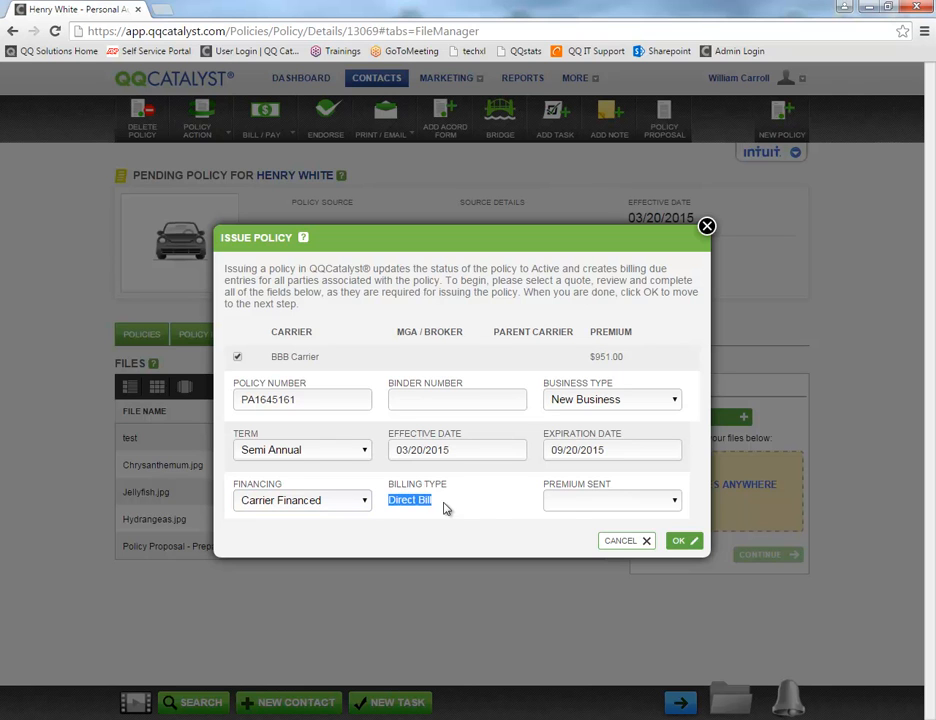
click(566, 505)
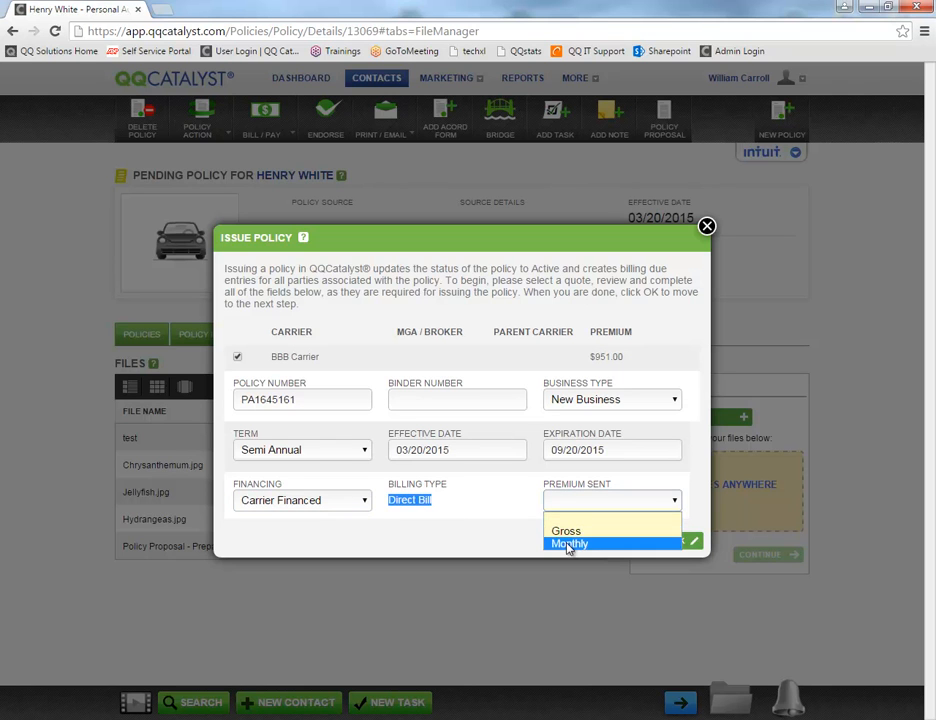
Set the financing to 3rd Party Financed through ABC Finance CO, with the Direct Bill option where the finance company forwards the full premium.
click(300, 500)
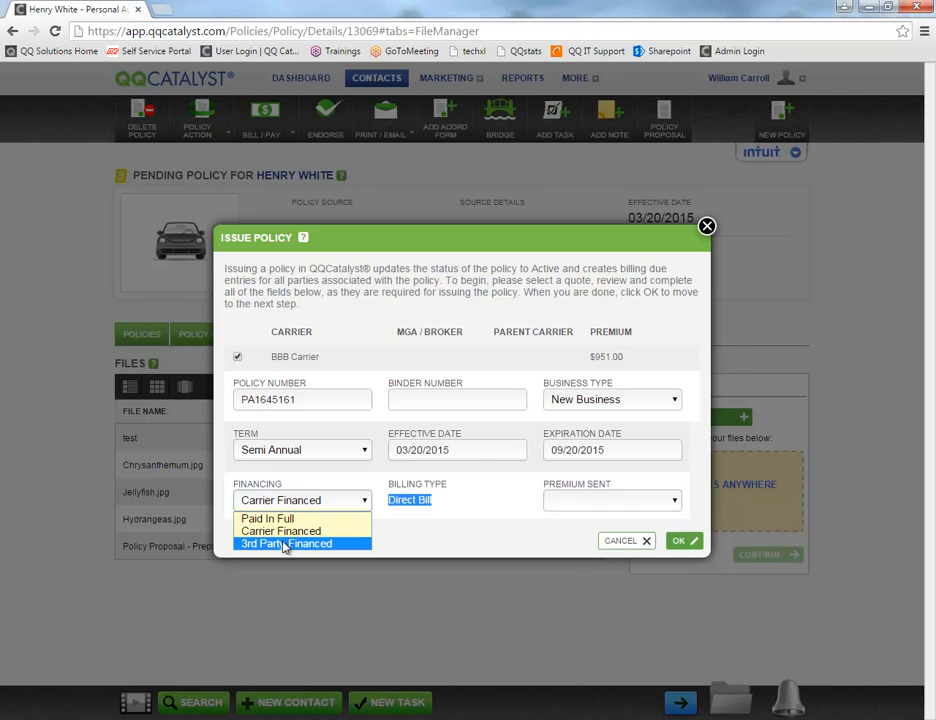
click(284, 546)
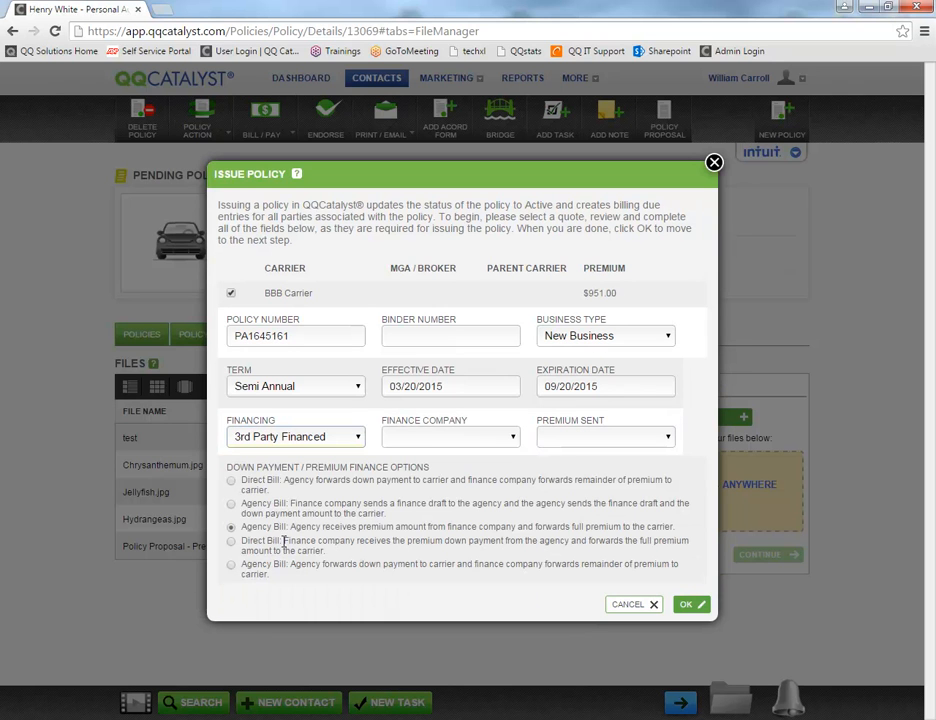
click(432, 444)
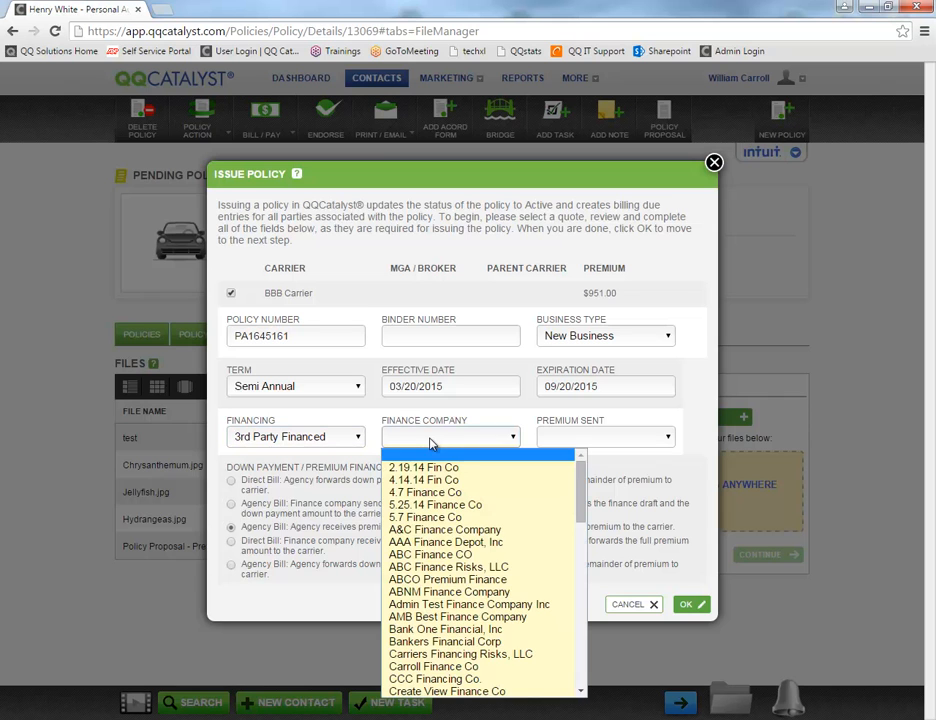
click(430, 556)
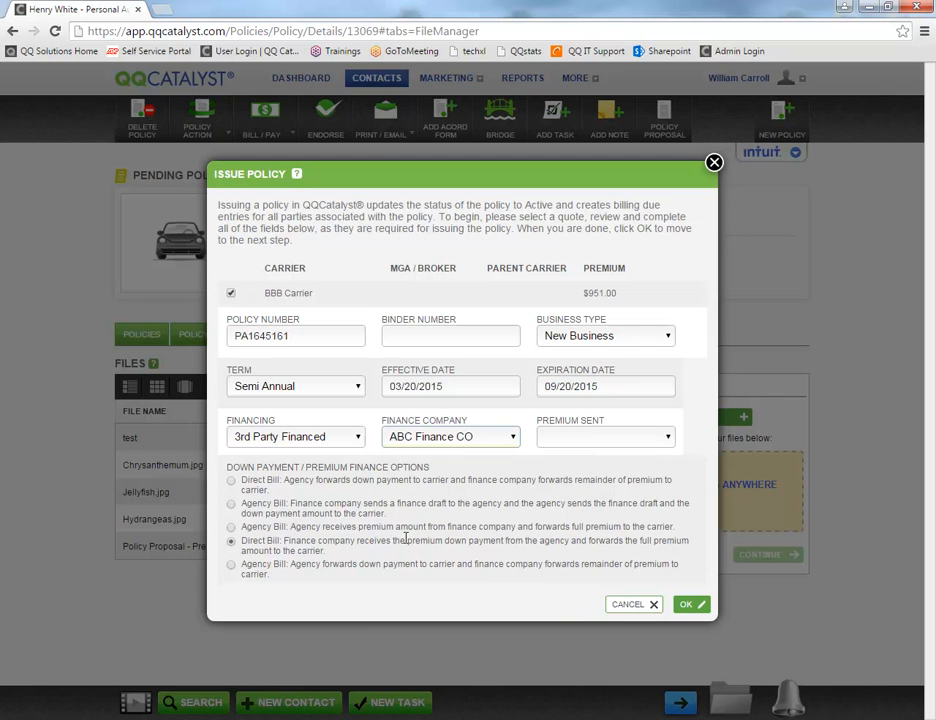
click(232, 544)
Change the finance company to Admin Test Finance Company Inc and try its down payment options, ending on Agency Bill with the finance company forwarding the remainder.
click(428, 440)
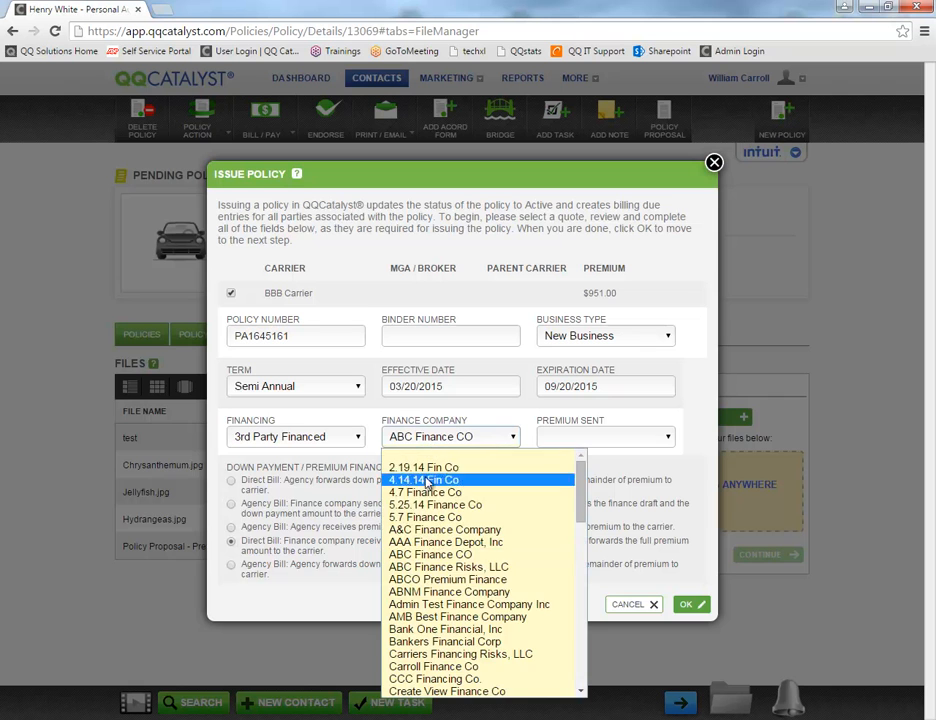
click(424, 606)
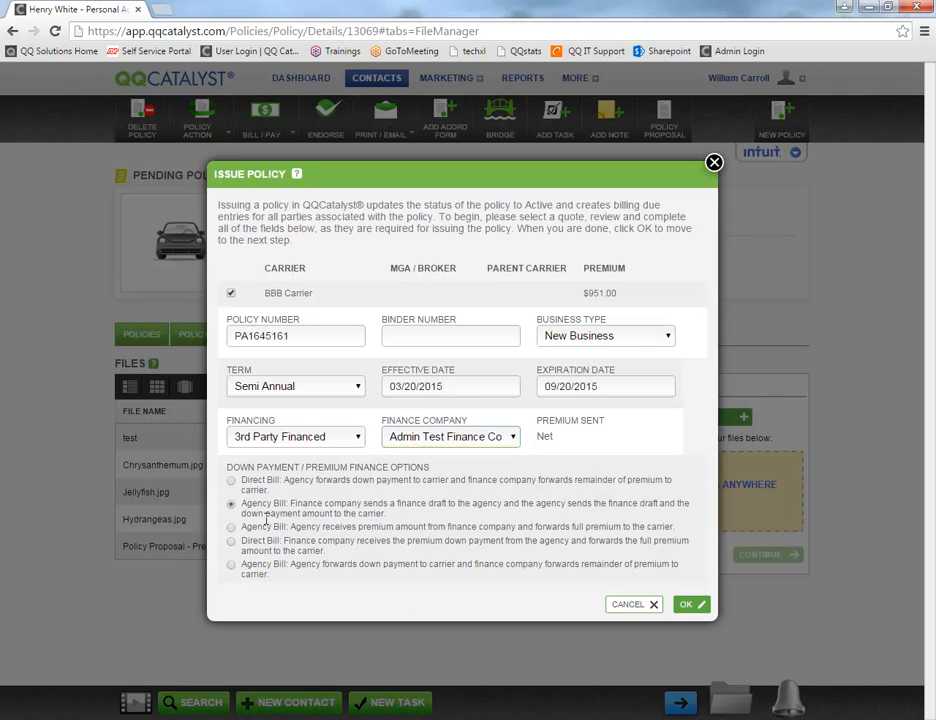
click(232, 485)
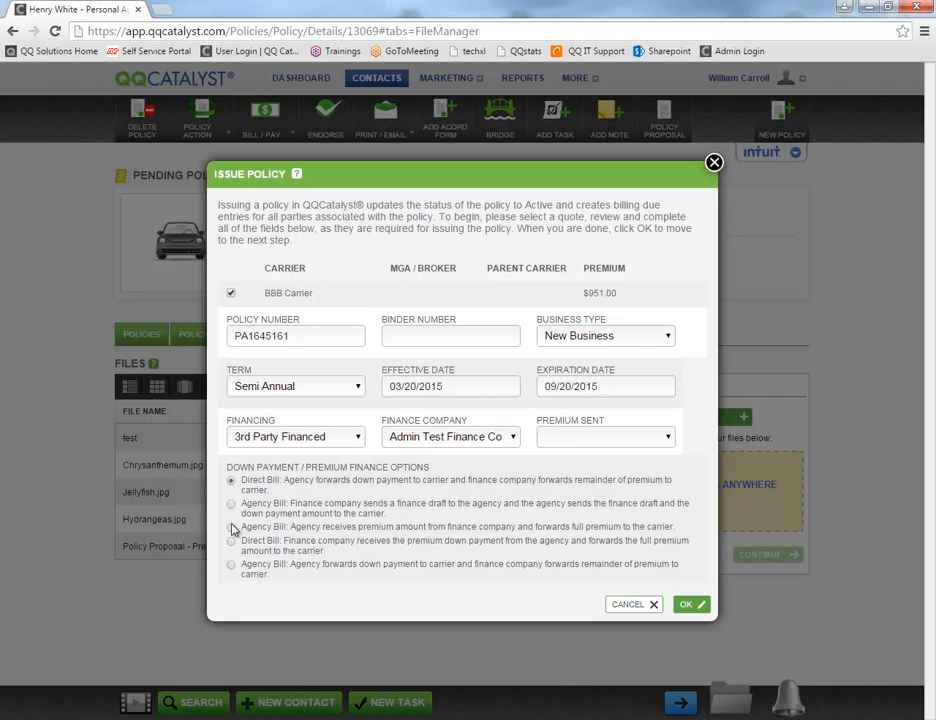
click(232, 527)
click(231, 567)
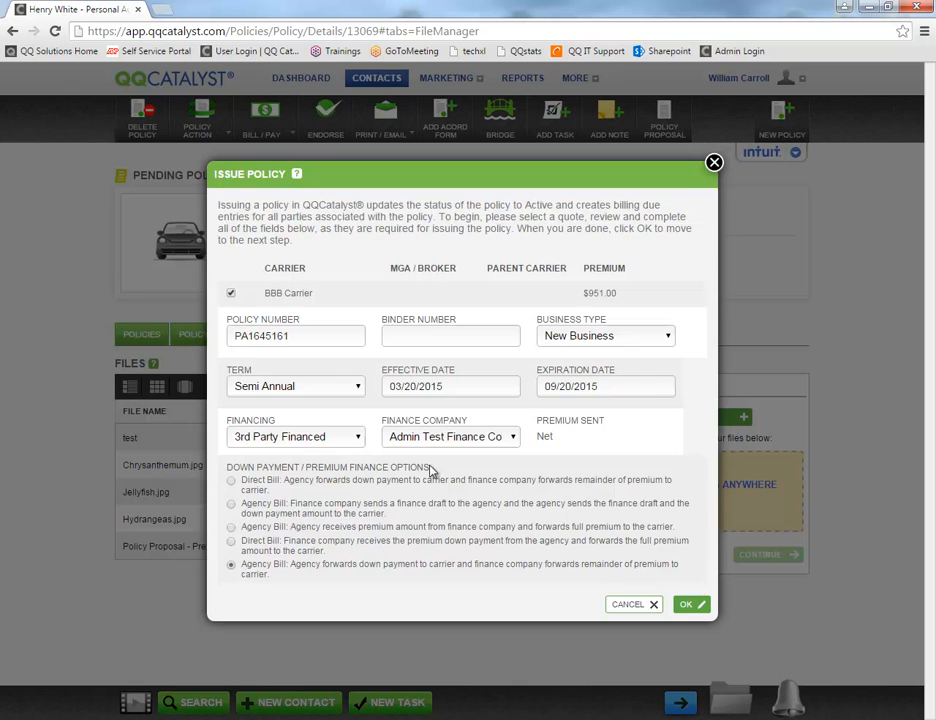
Set the policy to Paid In Full financing, Direct Bill and Gross premium sent, and proceed to the agency fees page.
click(288, 437)
click(278, 455)
click(463, 501)
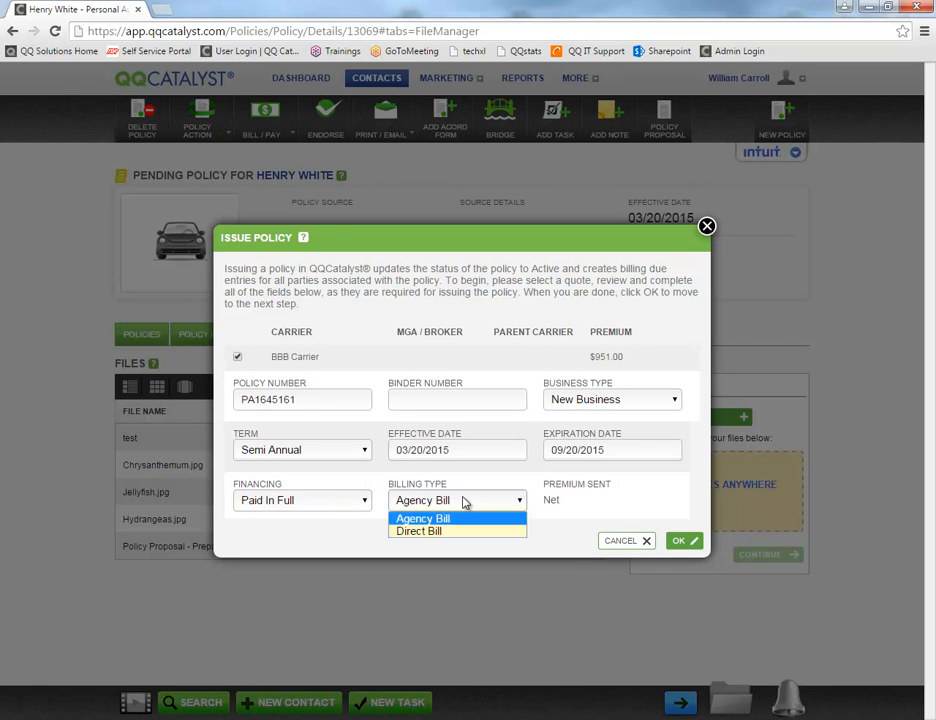
click(429, 530)
click(648, 501)
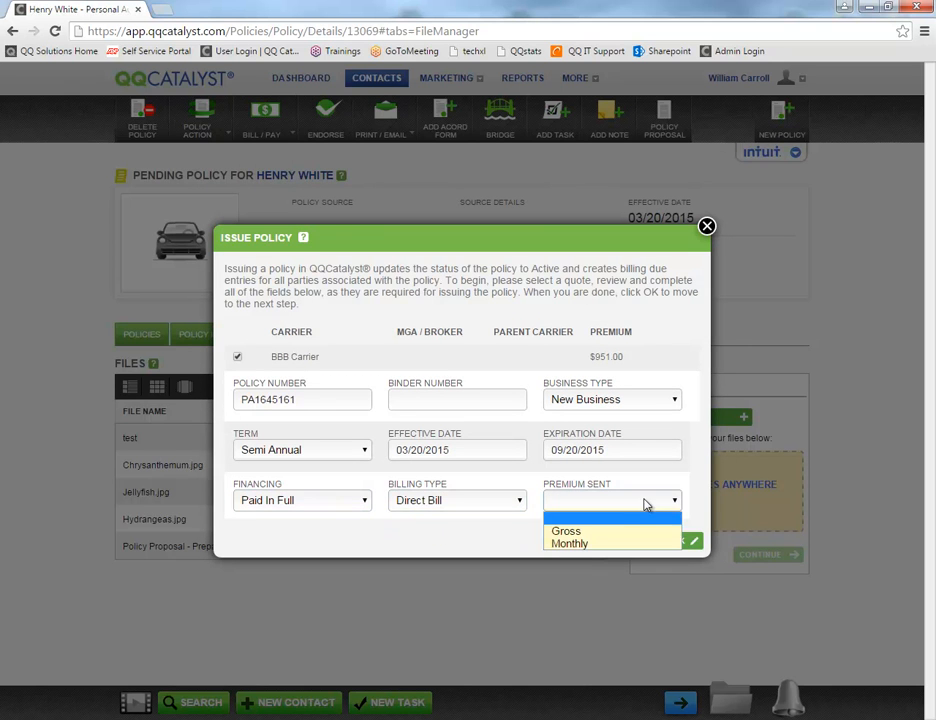
click(566, 531)
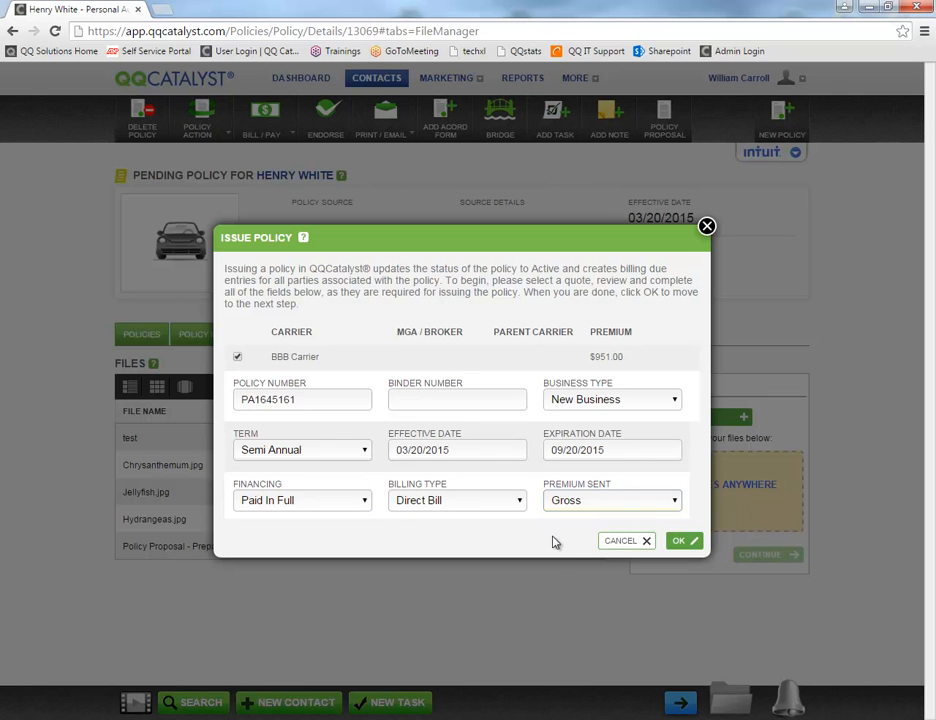
click(681, 543)
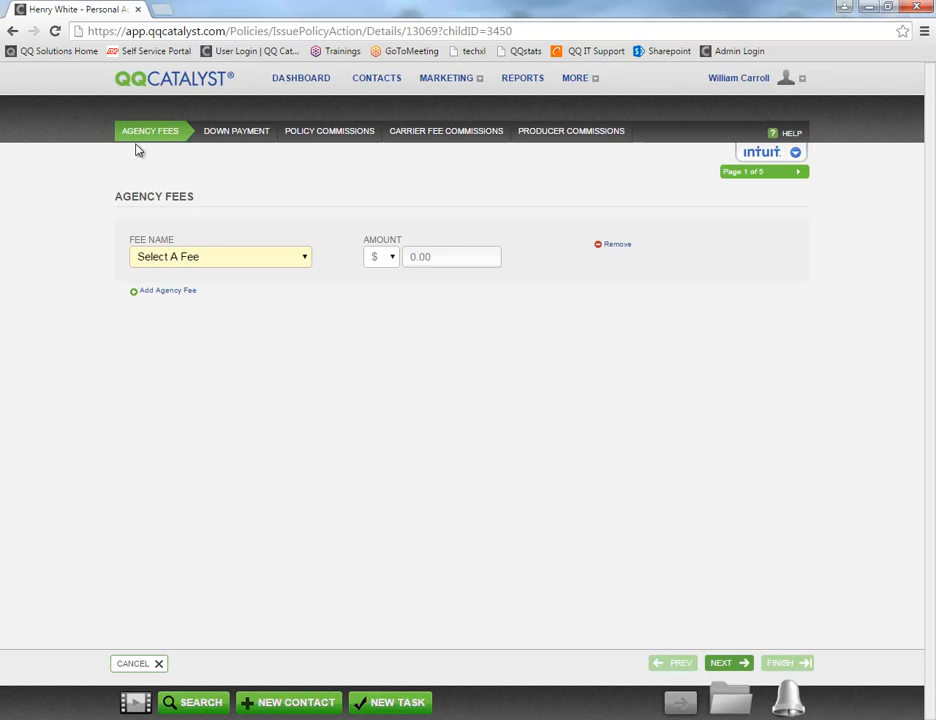
Check the available agency fees and choose Broker/MGA fee as the policy's first agency fee.
click(198, 260)
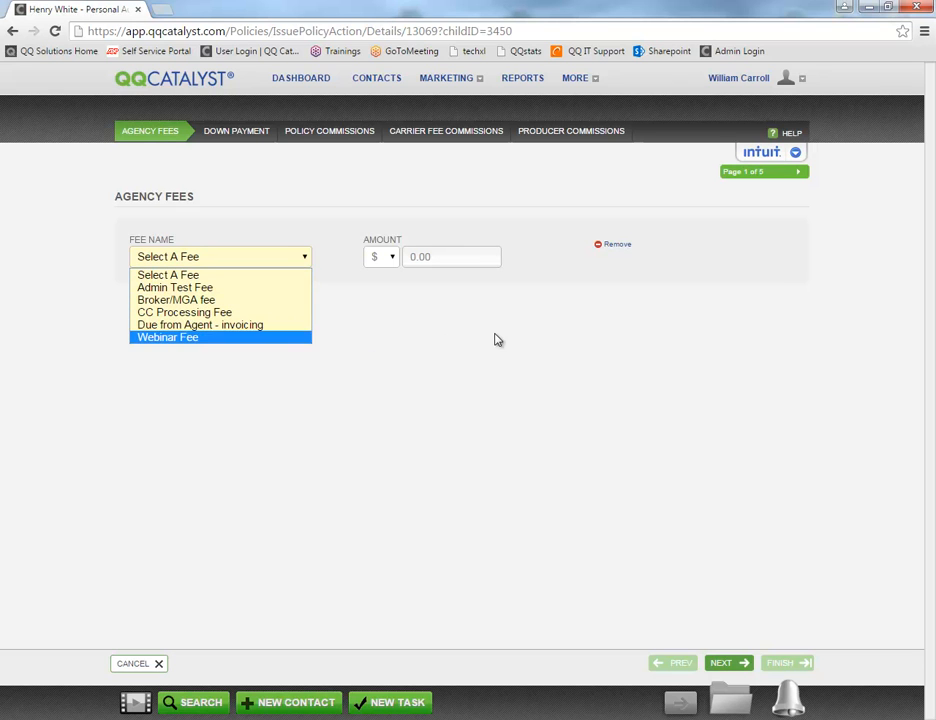
click(551, 278)
mouse_move(727, 82)
mouse_move(711, 106)
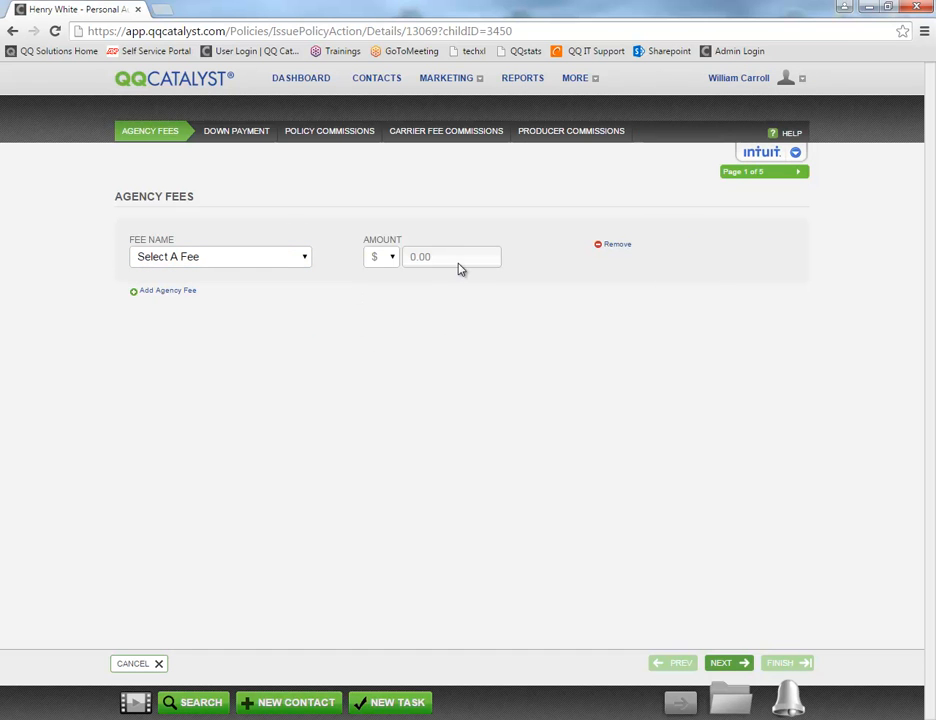
click(214, 256)
click(190, 300)
Add CC Processing Fee as a second agency fee with a flat dollar amount, and proceed to the down payment page.
click(170, 292)
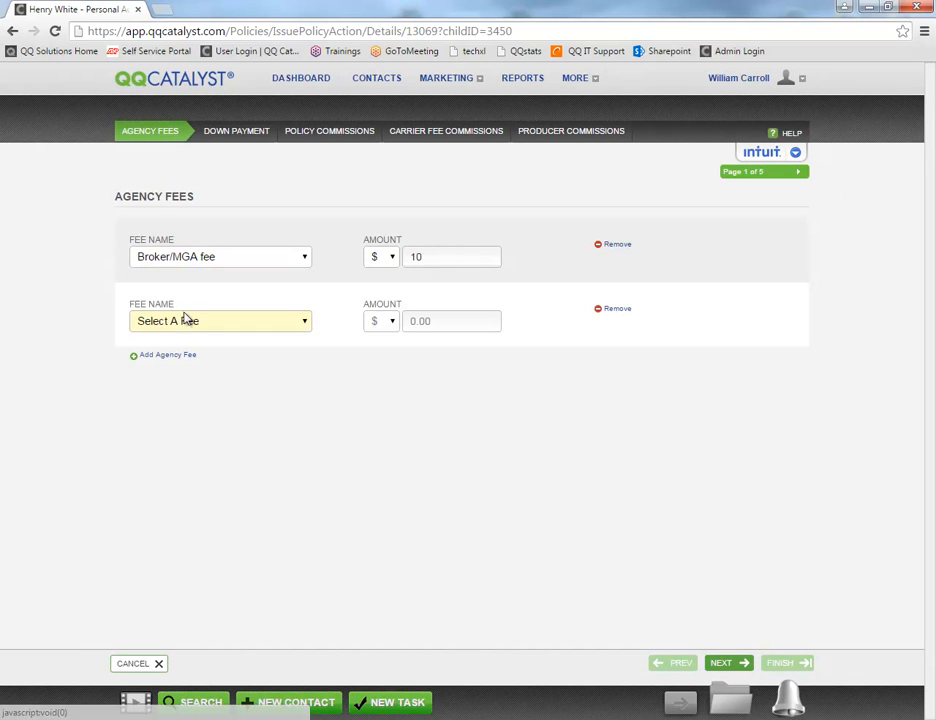
click(184, 320)
click(178, 377)
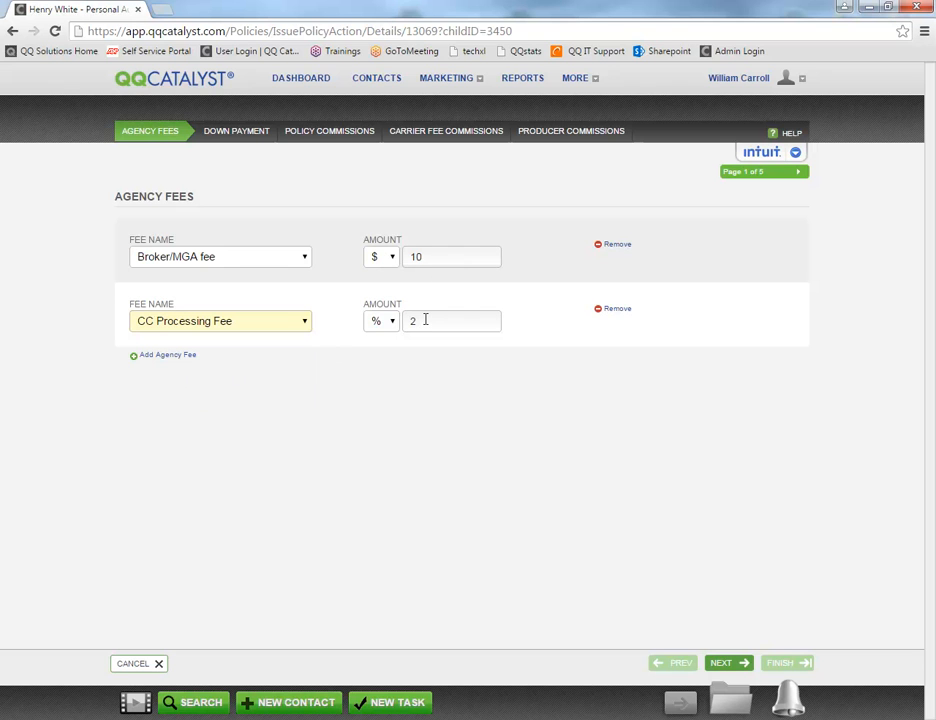
click(392, 326)
click(381, 341)
click(239, 134)
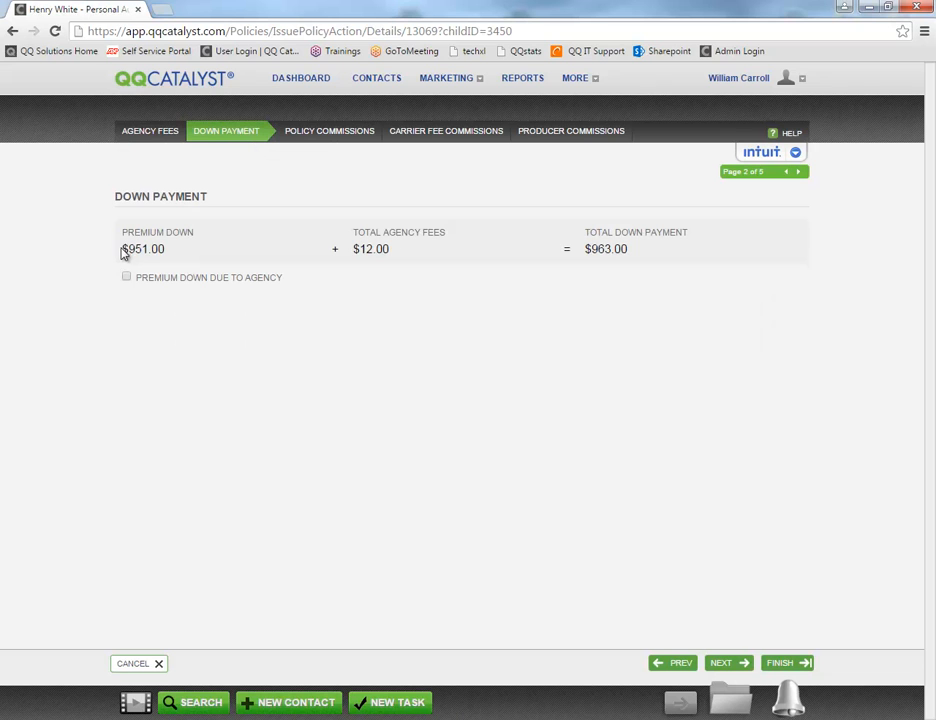
Review the down payment breakdown, leaving Premium Down Due to Agency unchecked, and proceed to the policy commissions page.
drag(121, 255, 403, 256)
drag(583, 259, 650, 250)
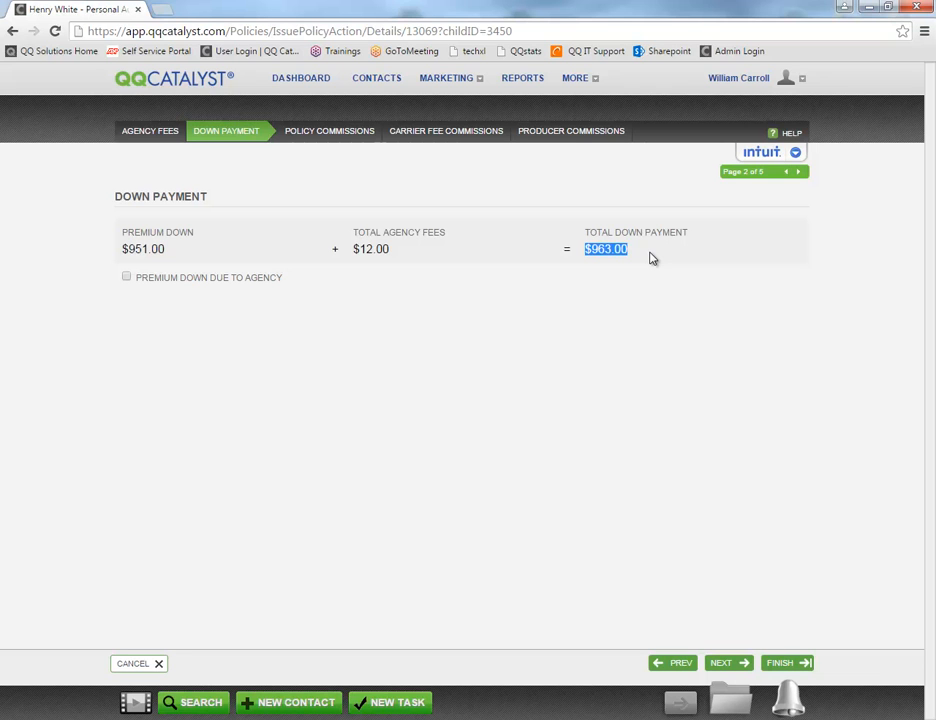
click(354, 245)
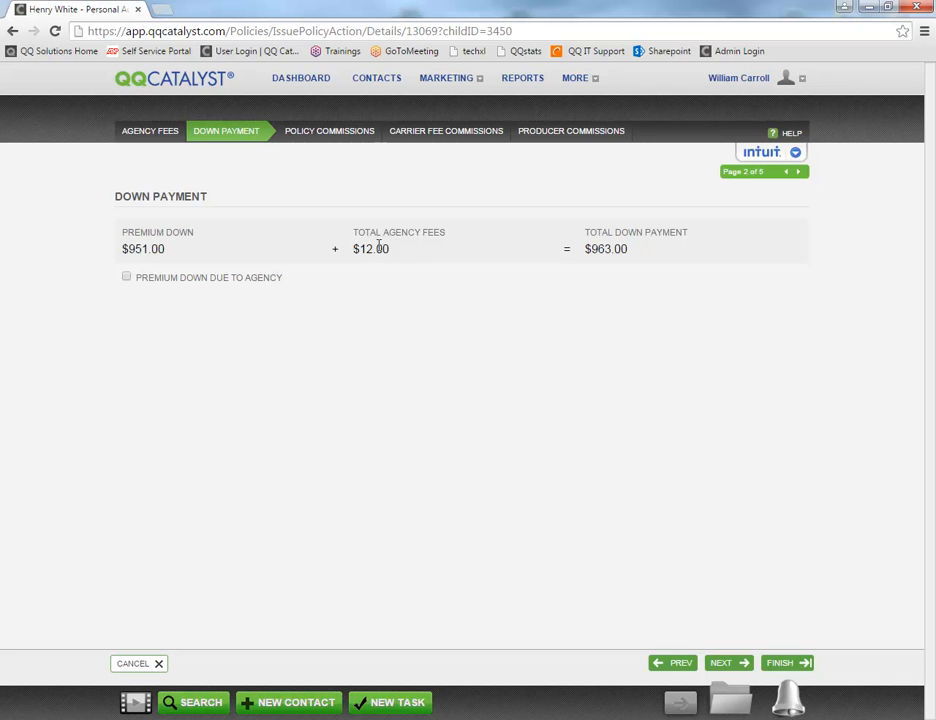
drag(354, 245, 403, 251)
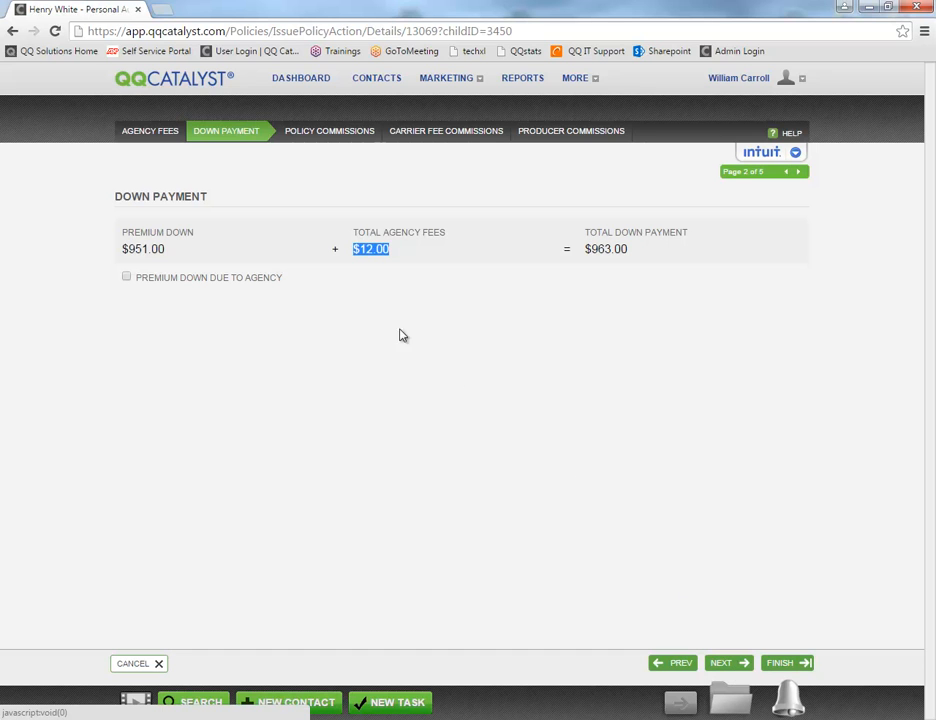
drag(122, 248, 183, 253)
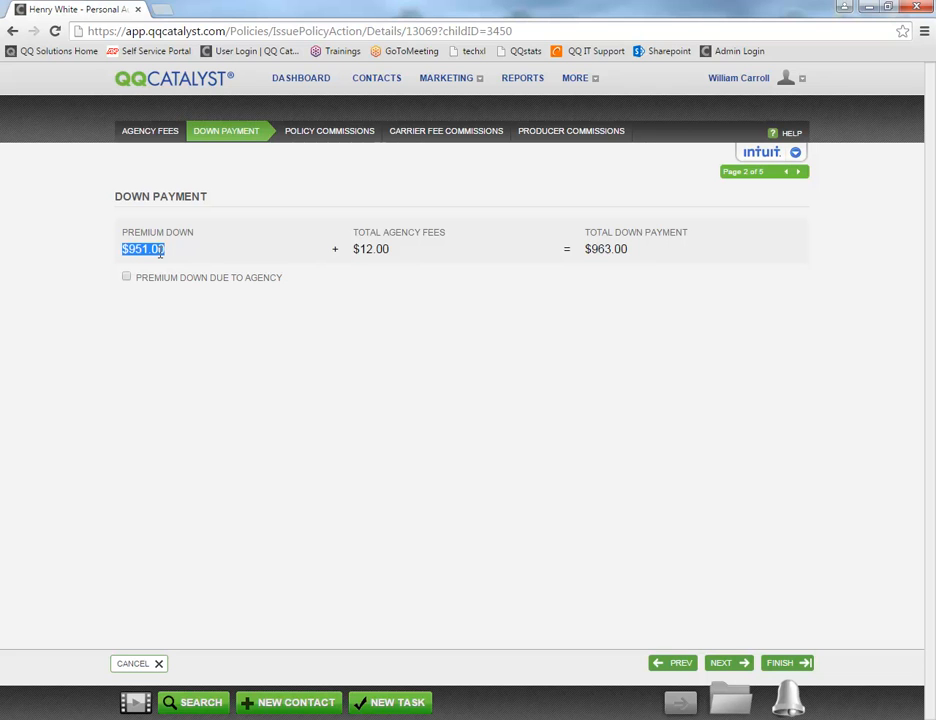
click(127, 279)
click(235, 232)
click(127, 279)
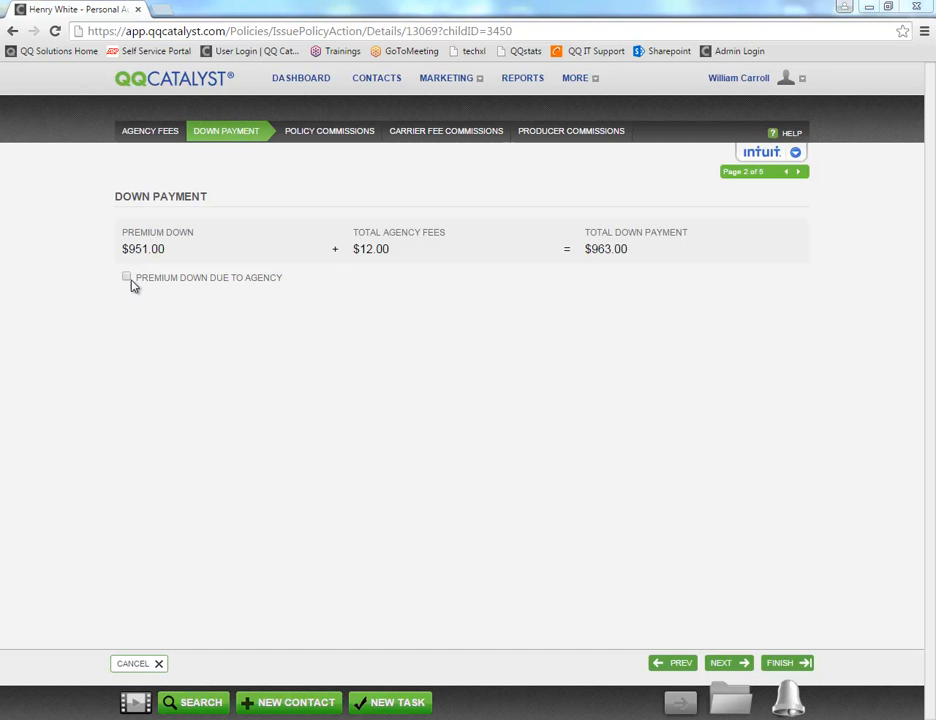
click(727, 664)
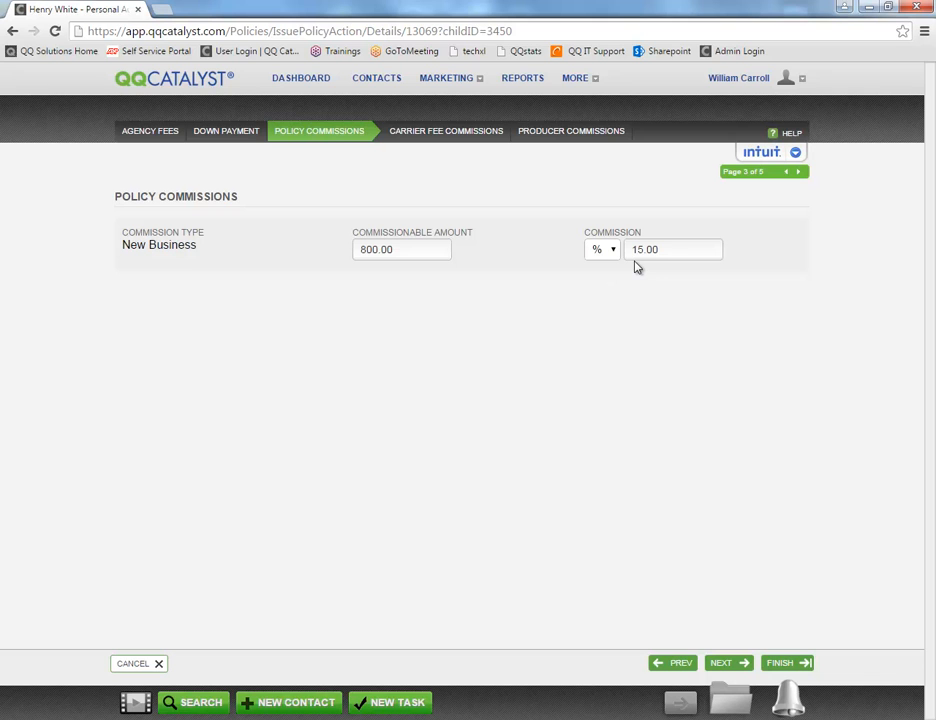
Set the New Business policy commission to 10 percent.
click(668, 251)
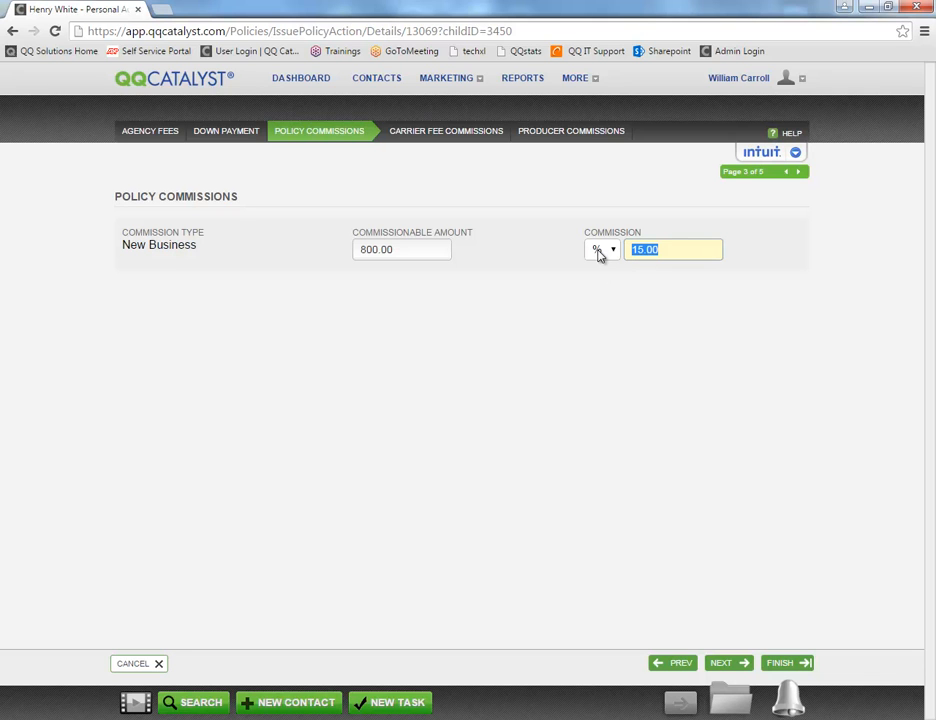
mouse_move(590, 82)
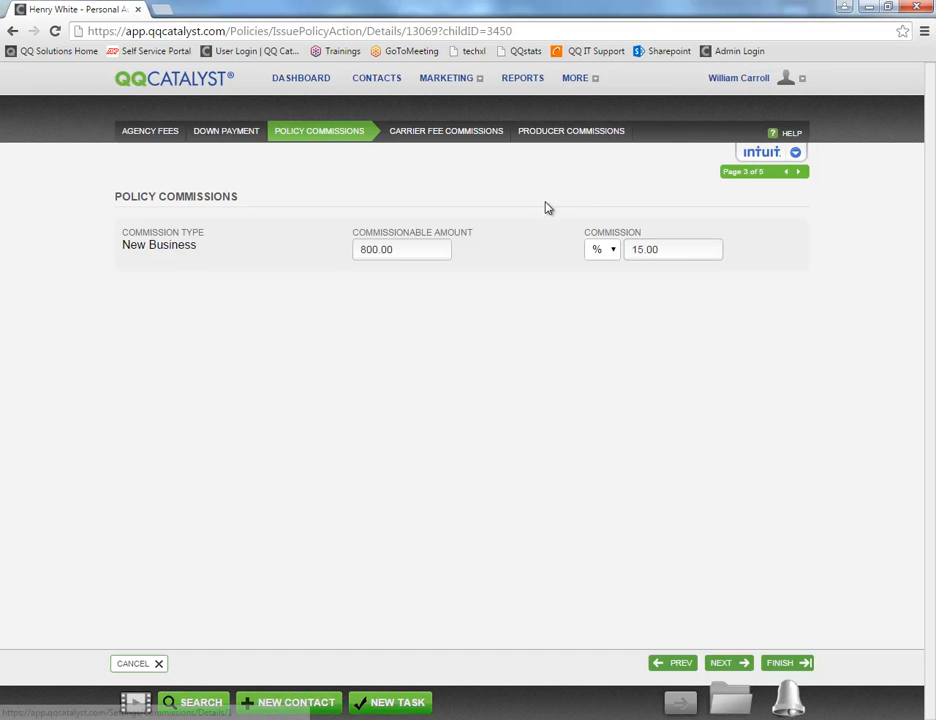
click(678, 250)
drag(678, 250, 558, 257)
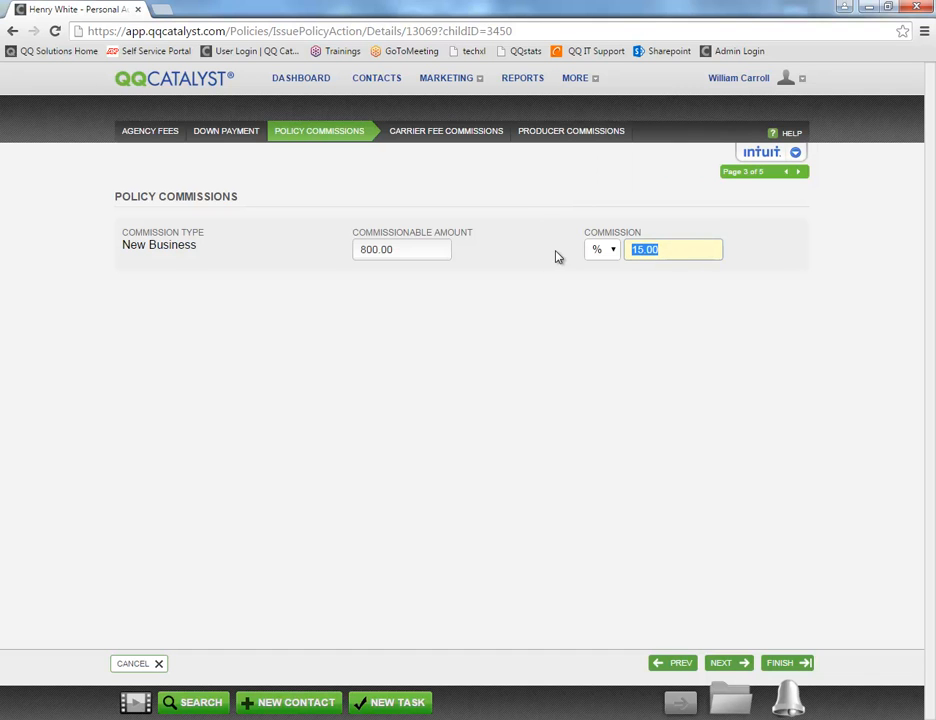
text(10)
click(616, 208)
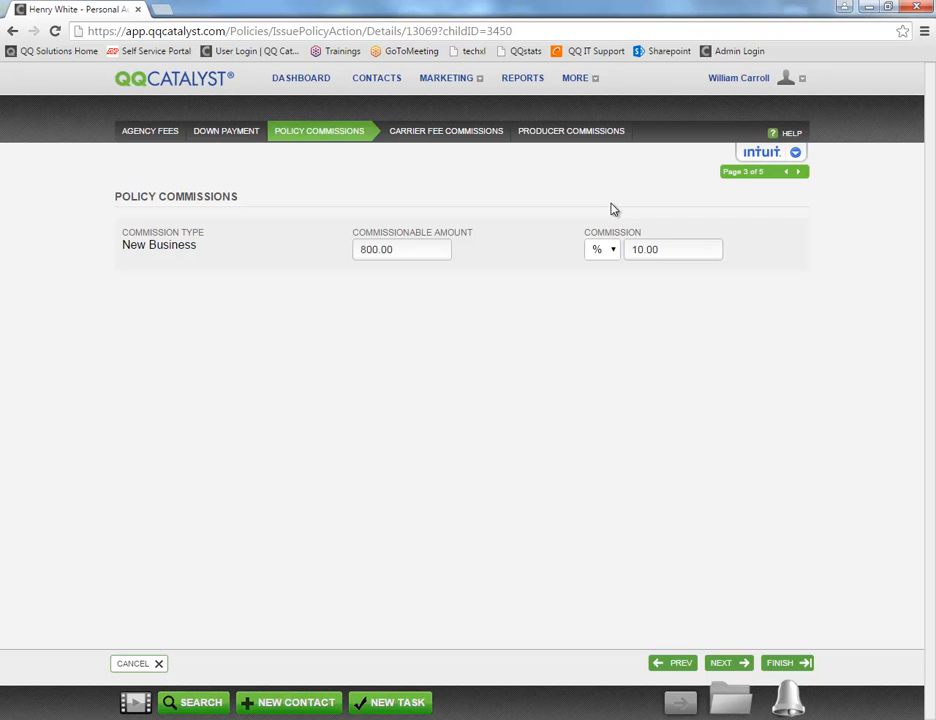
click(591, 85)
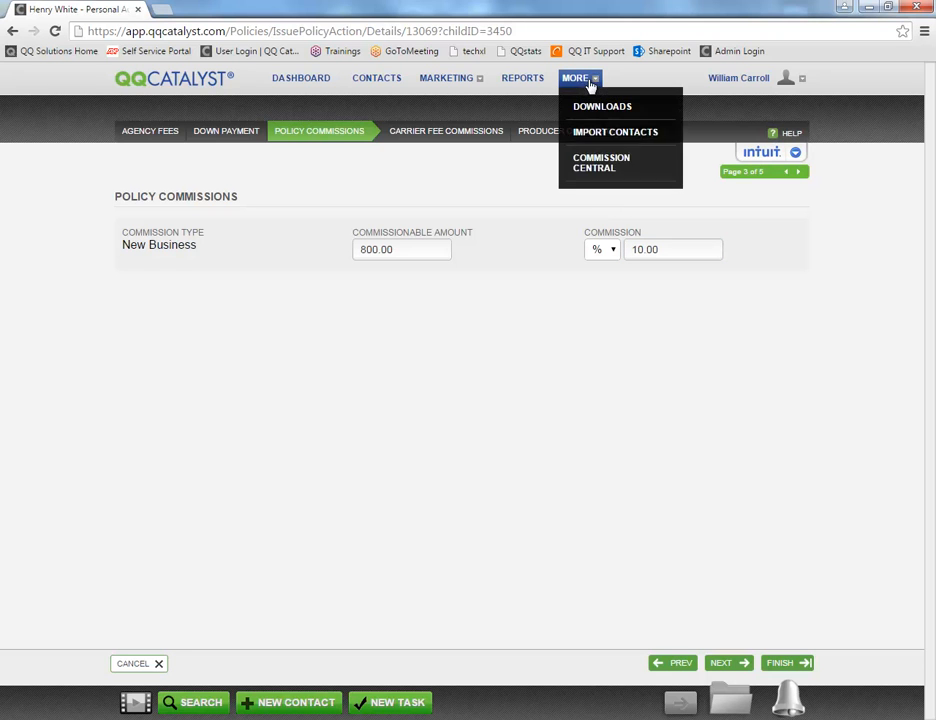
Proceed through the carrier fee commissions to the producer commissions page and check the producers listed for the policy.
click(446, 131)
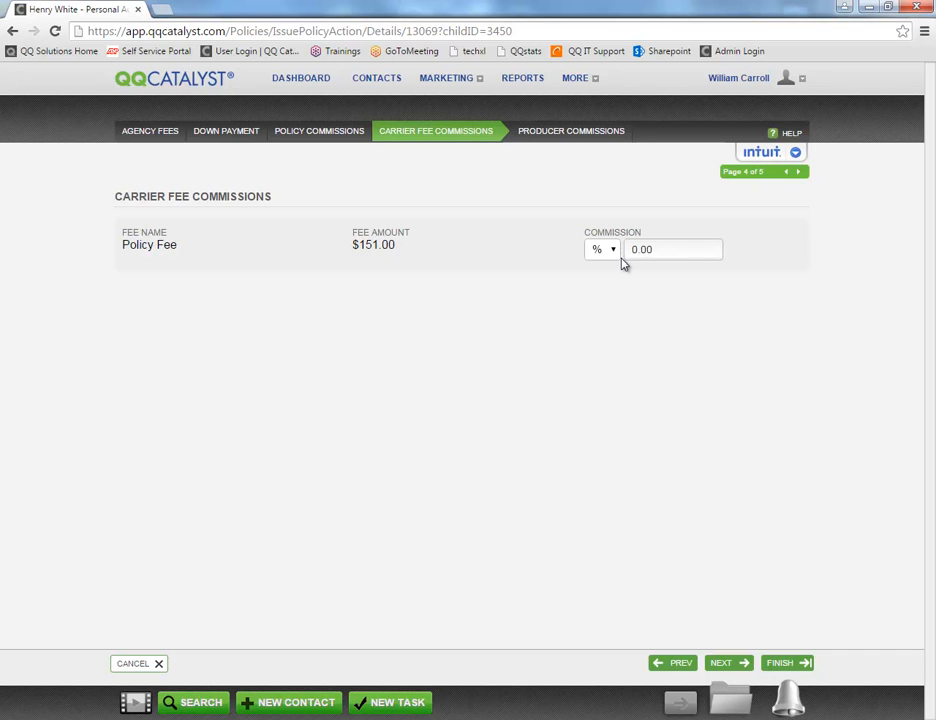
click(729, 663)
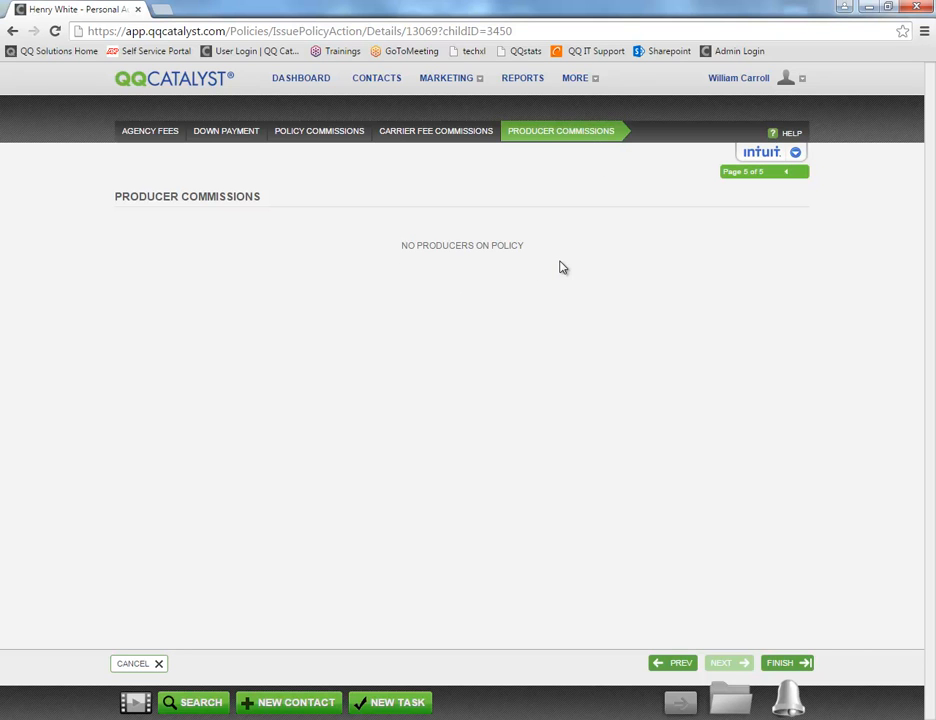
click(572, 78)
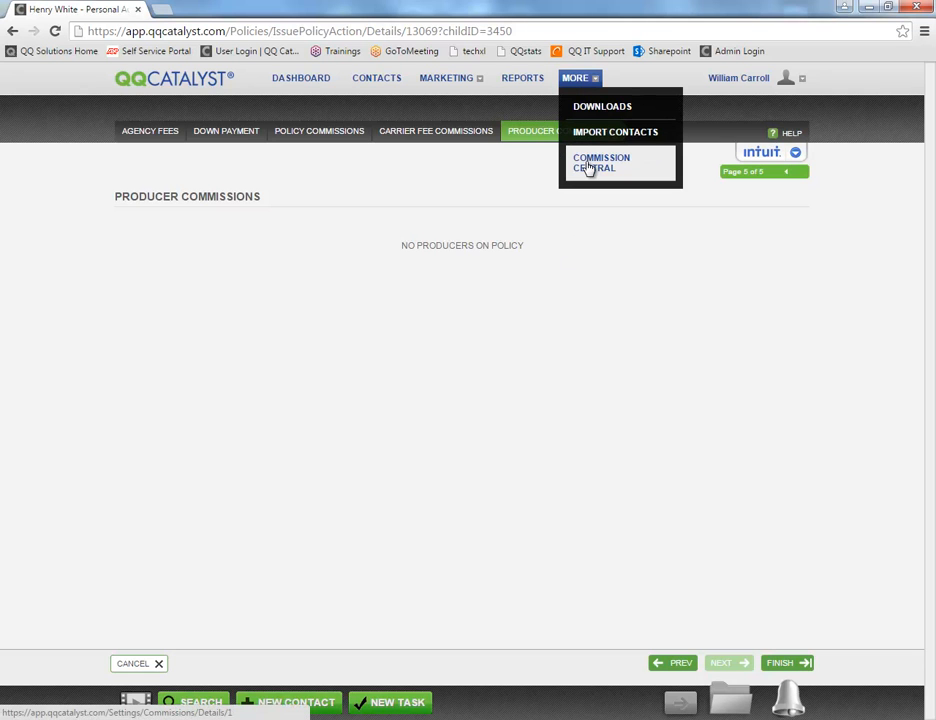
drag(395, 249, 528, 251)
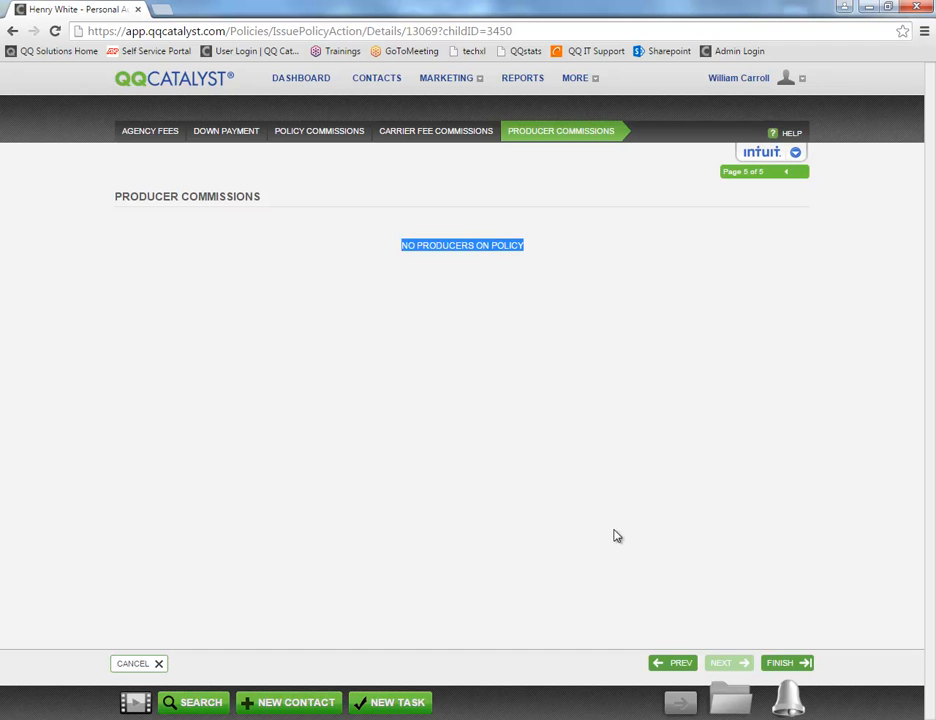
Finish and confirm issuing the policy, and return to the policy page to check its status.
click(786, 664)
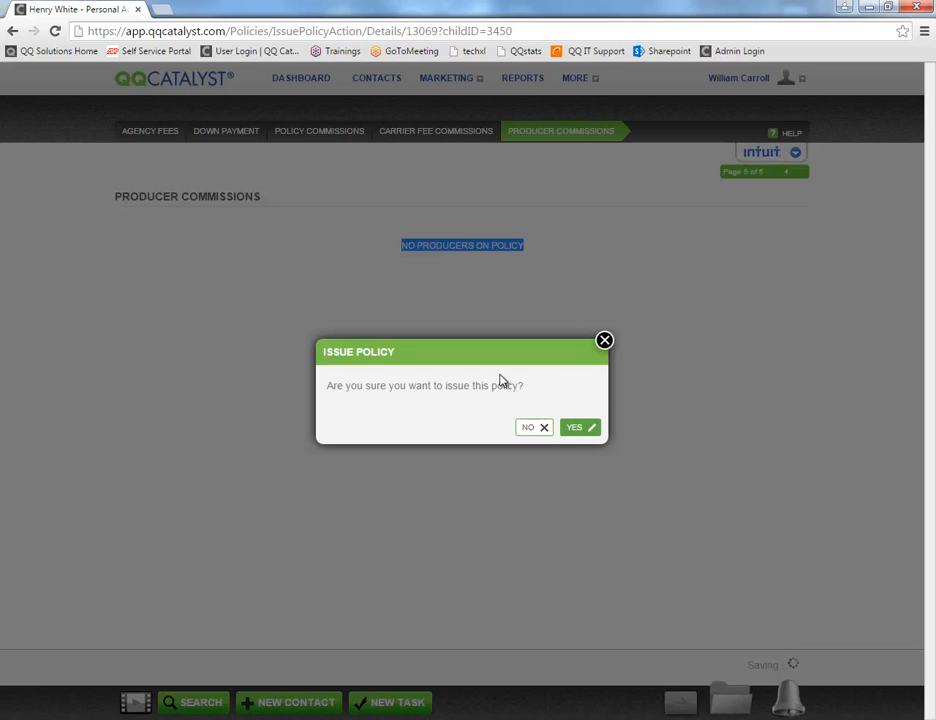
click(585, 431)
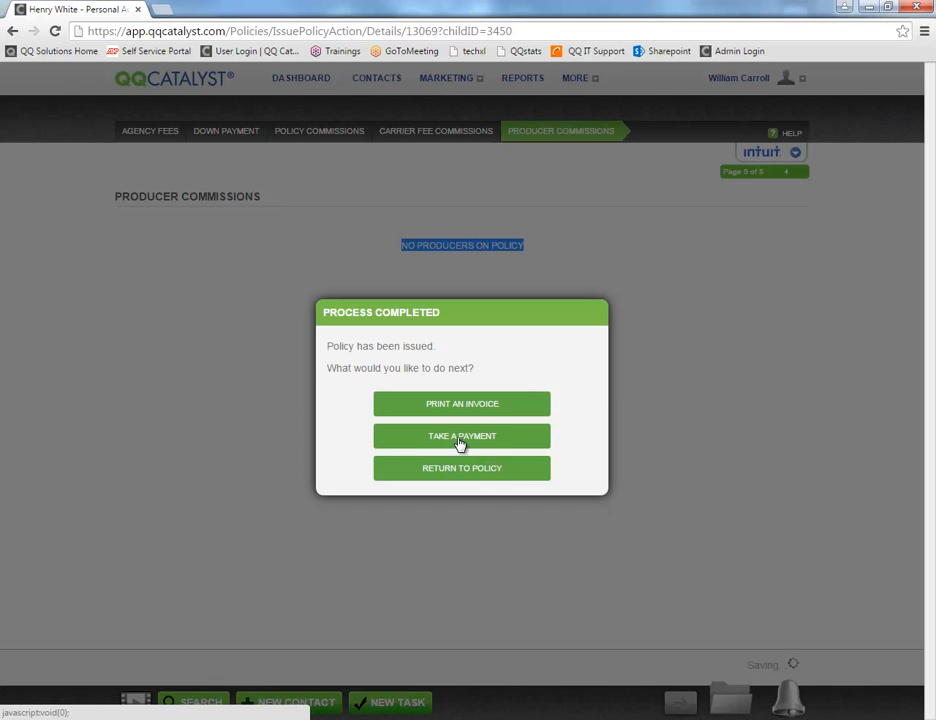
click(445, 474)
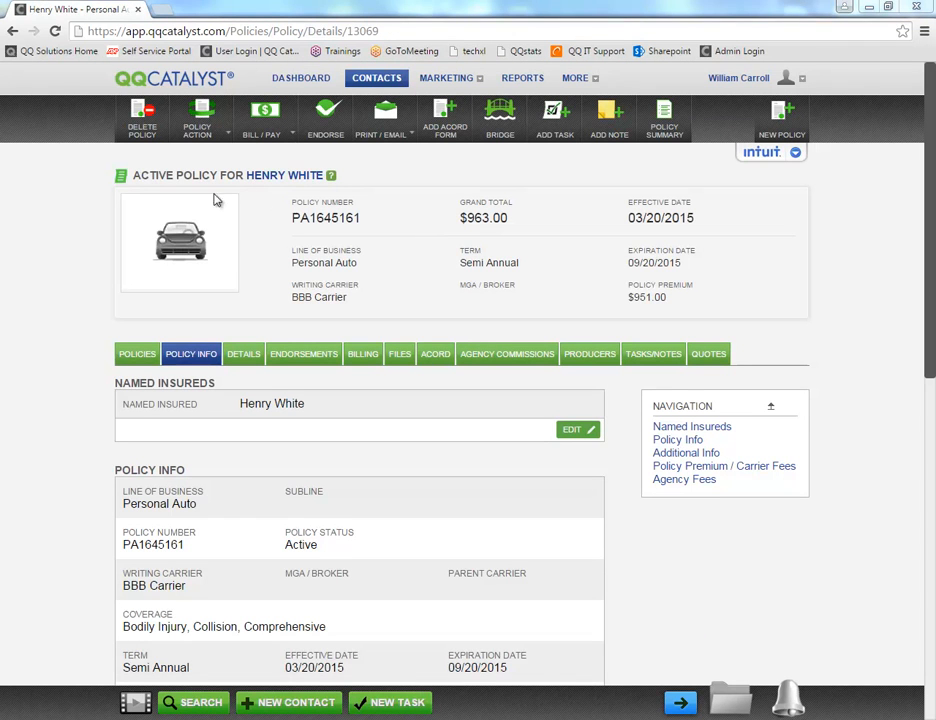
drag(132, 175, 209, 178)
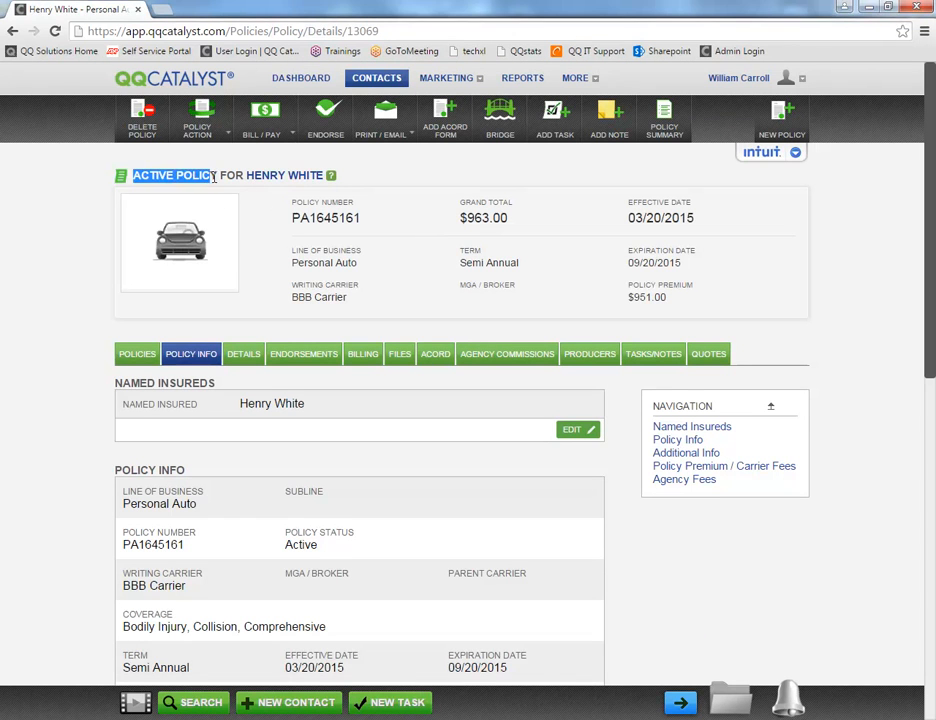
click(274, 131)
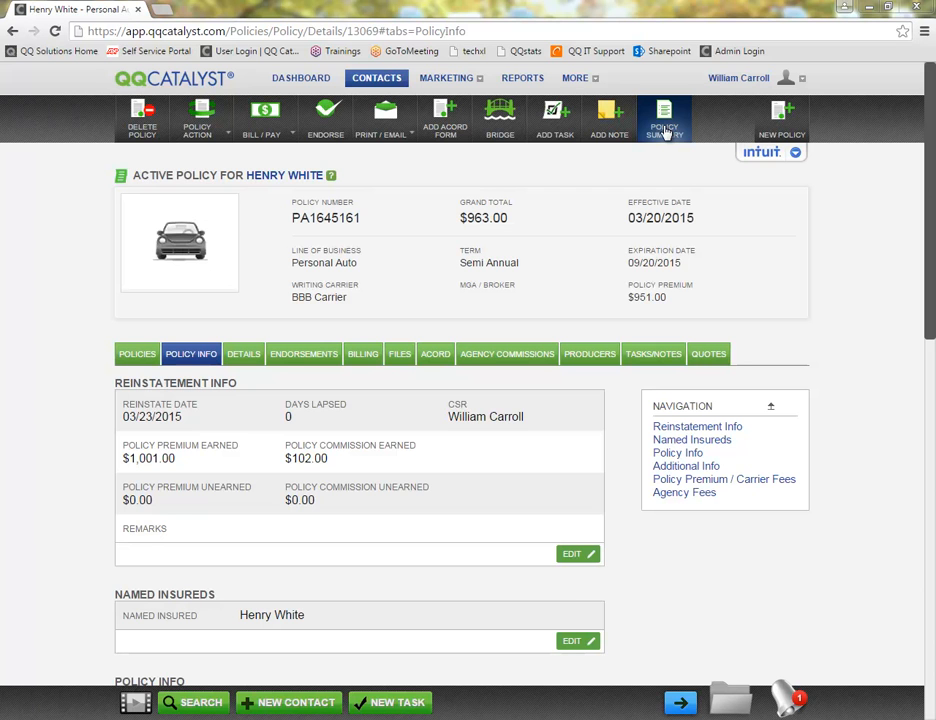
Generate the policy summary for the active BBB Carrier Personal Auto policy and read through its pages full screen.
click(662, 133)
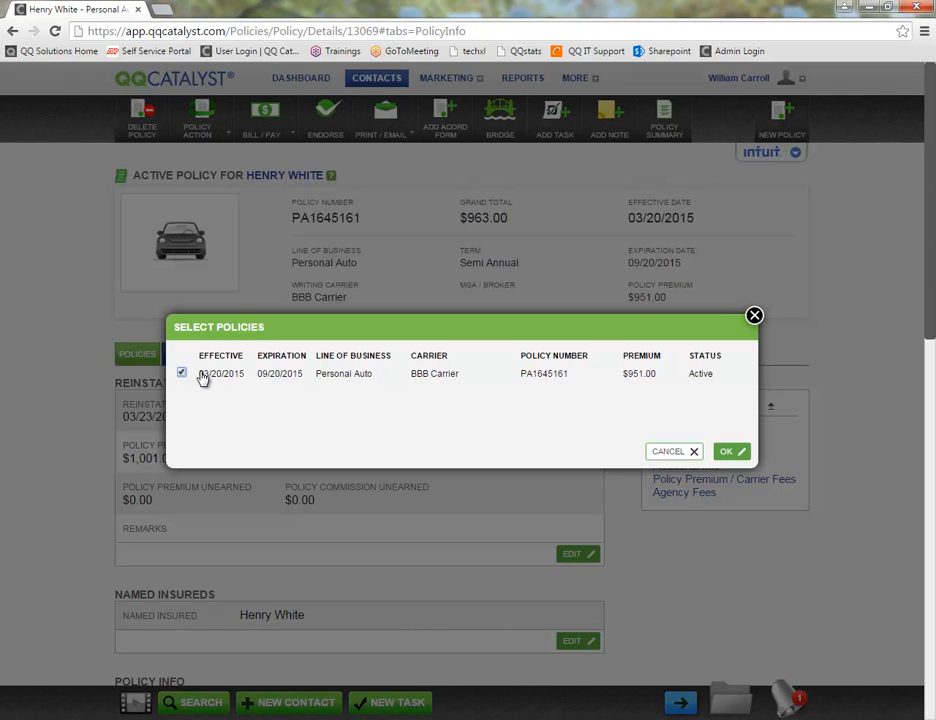
click(729, 452)
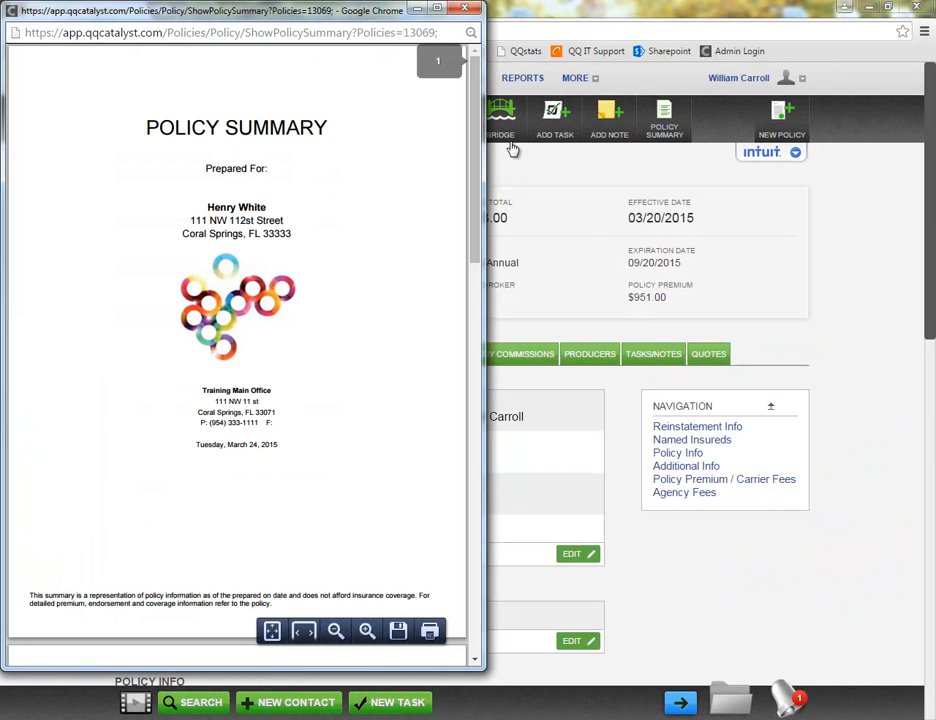
click(437, 8)
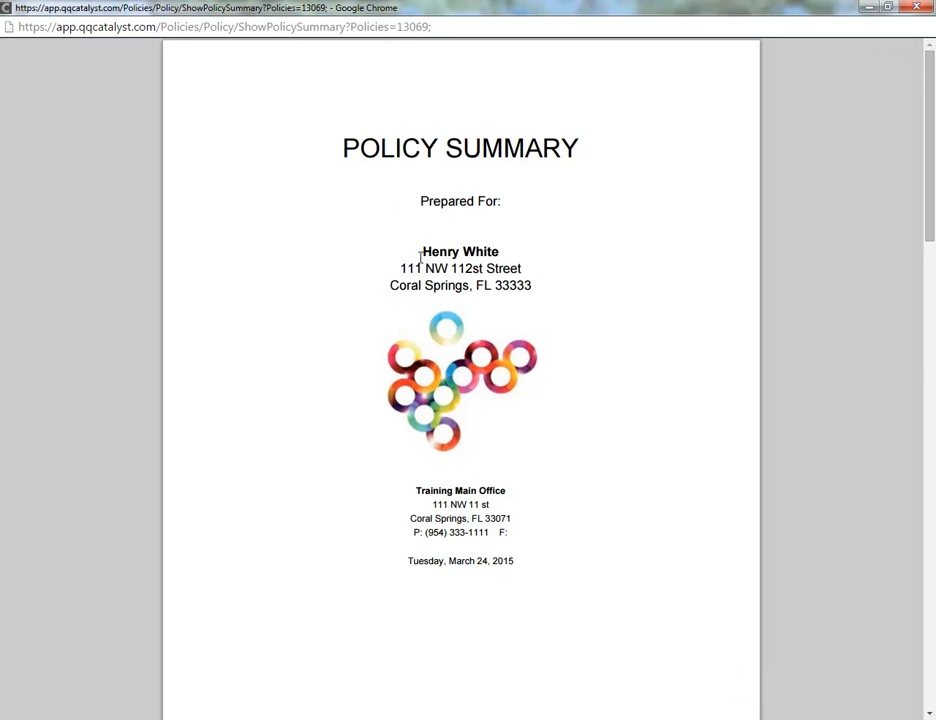
scroll(403, 361, down, 3)
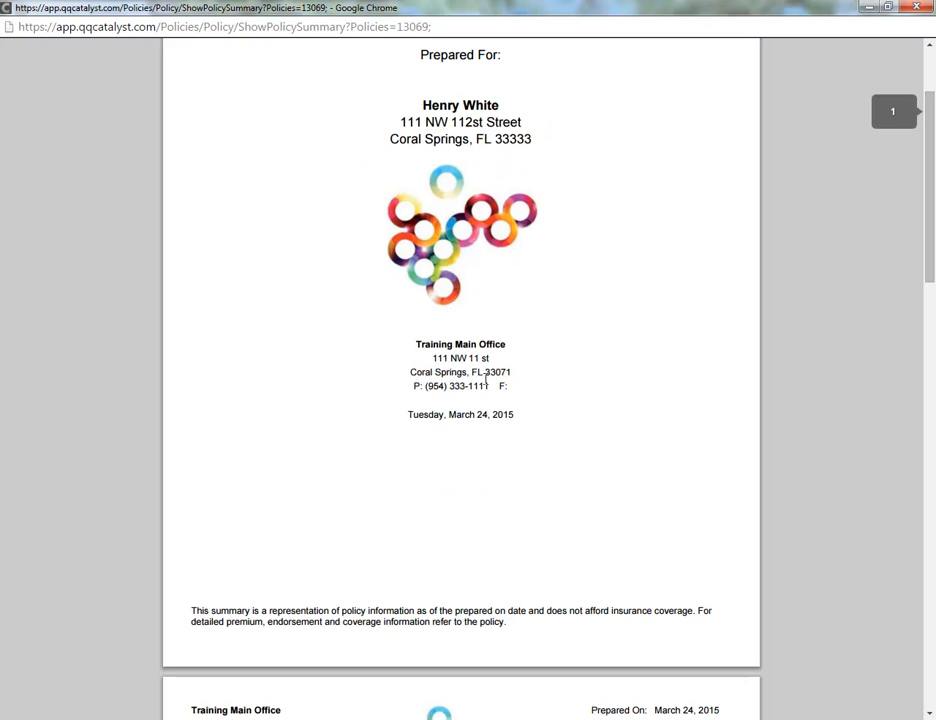
scroll(346, 363, down, 5)
scroll(439, 366, down, 7)
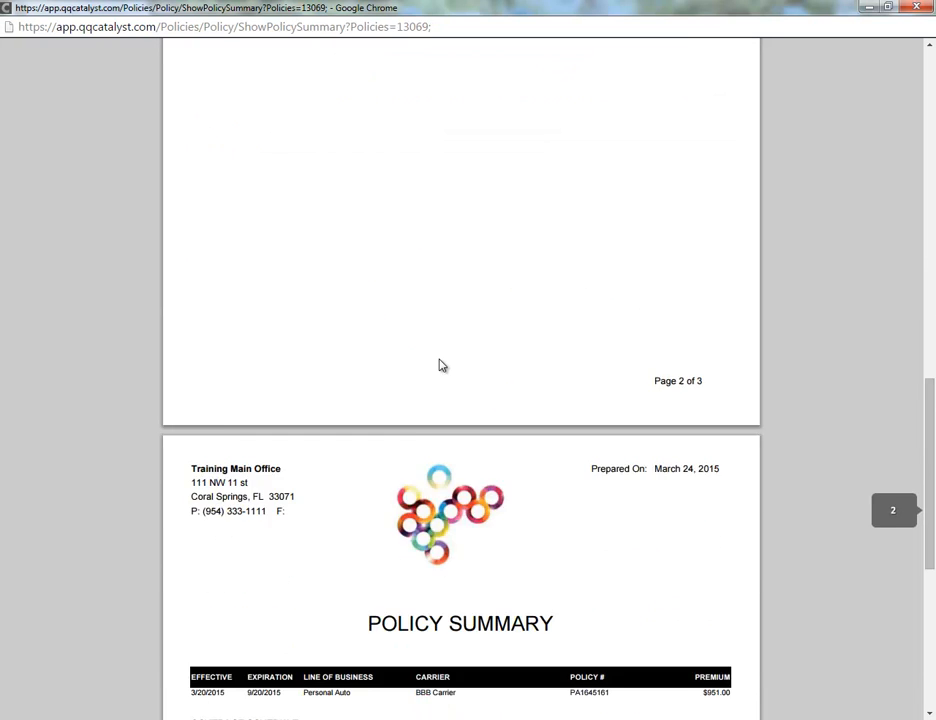
scroll(441, 366, down, 2)
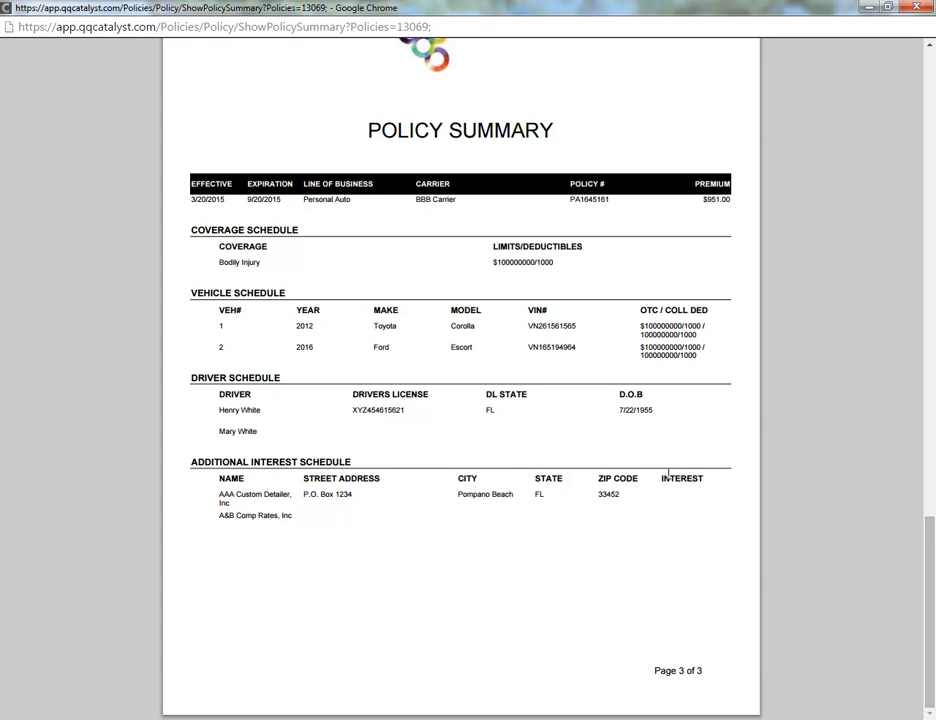
Close the policy summary document and open the policy's files to check for its saved copy.
mouse_move(880, 684)
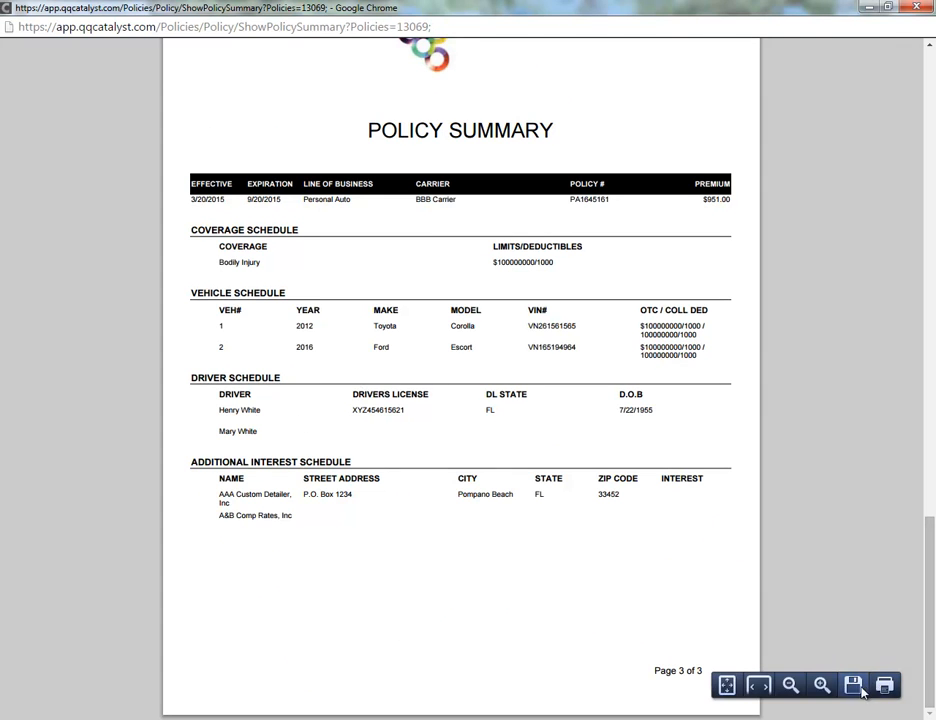
click(884, 686)
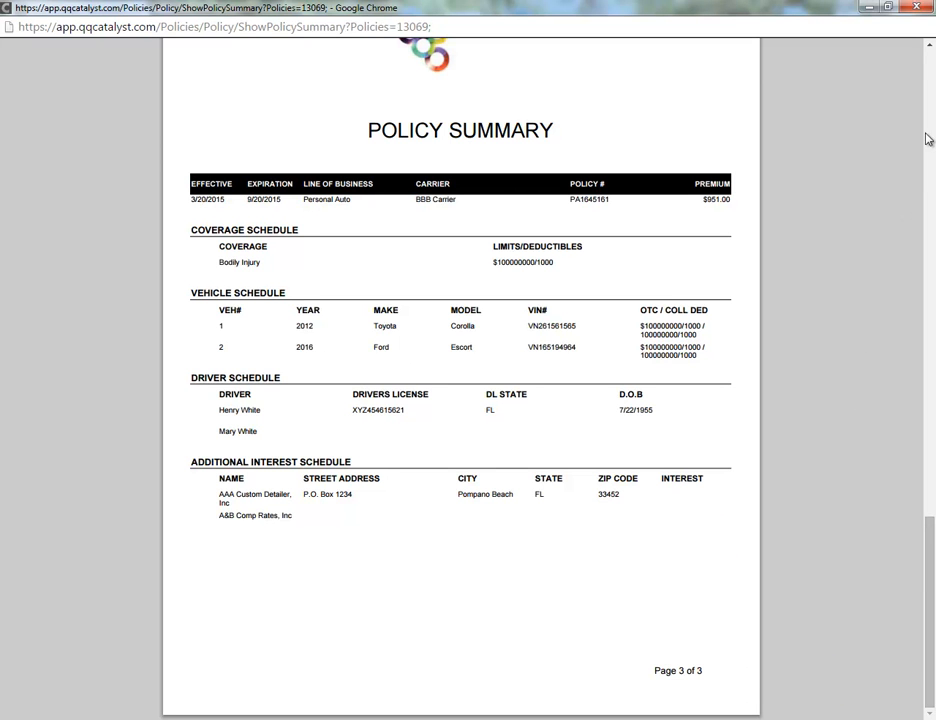
click(916, 9)
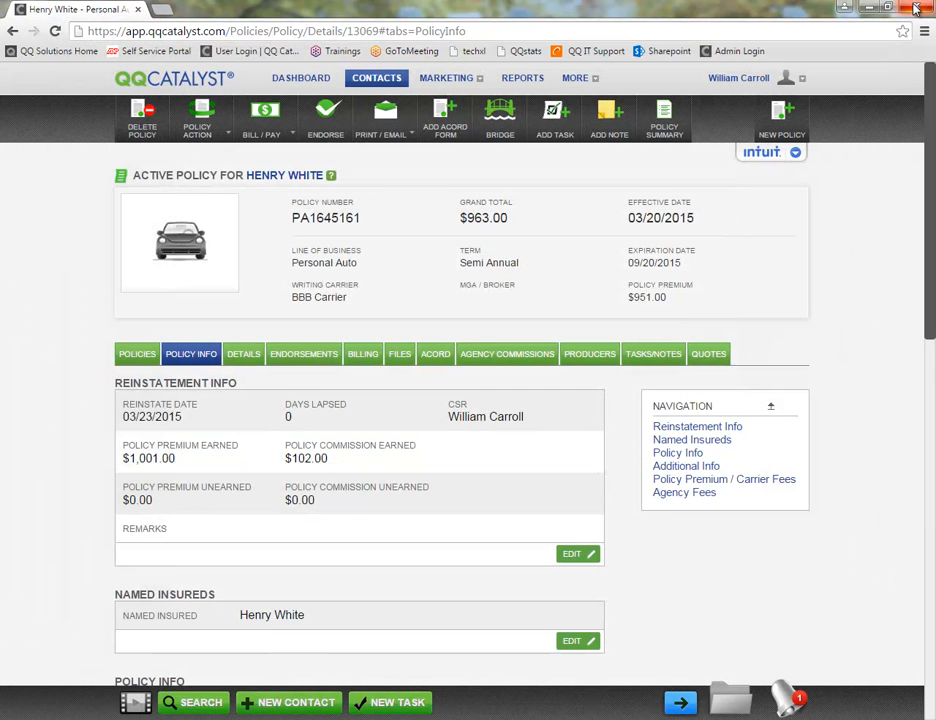
click(399, 353)
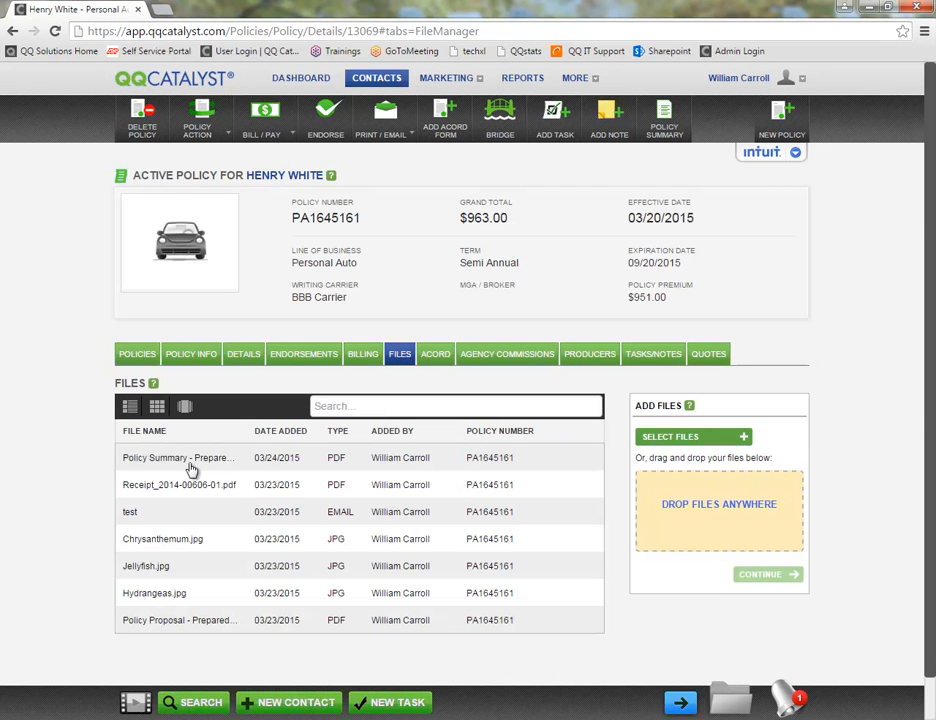
Check the policy's endorsements, its agency commissions including carrier fee commissions, and the producers assigned to it.
click(668, 120)
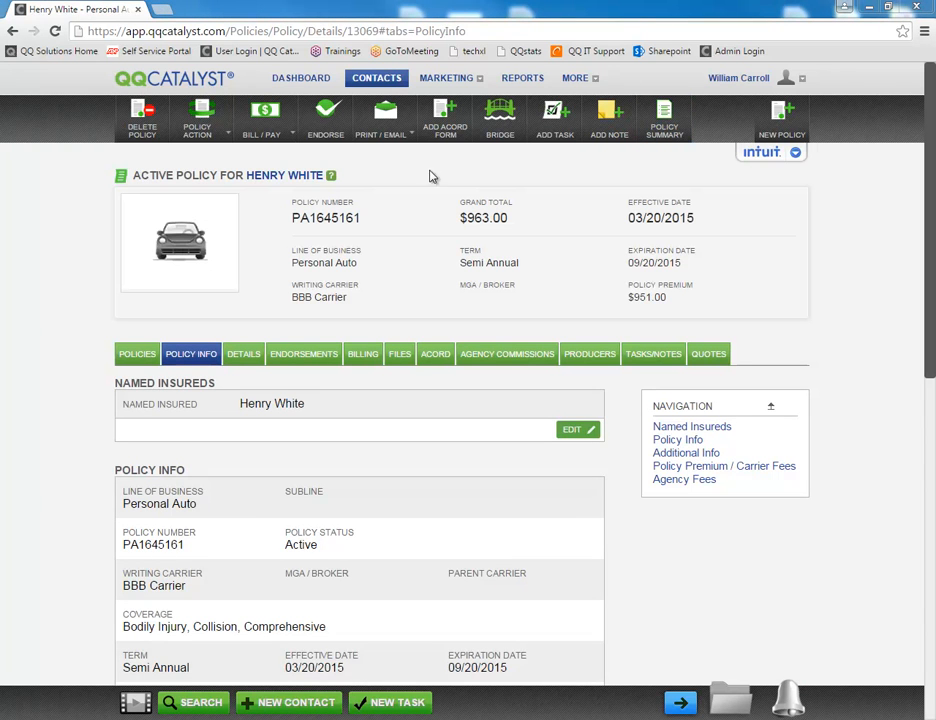
click(305, 358)
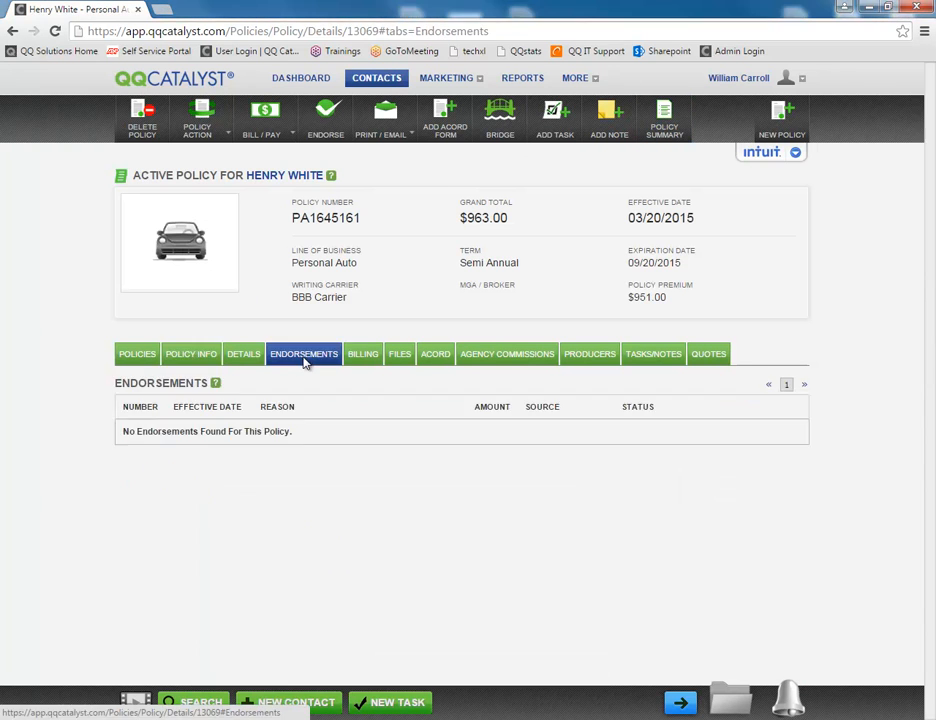
click(497, 358)
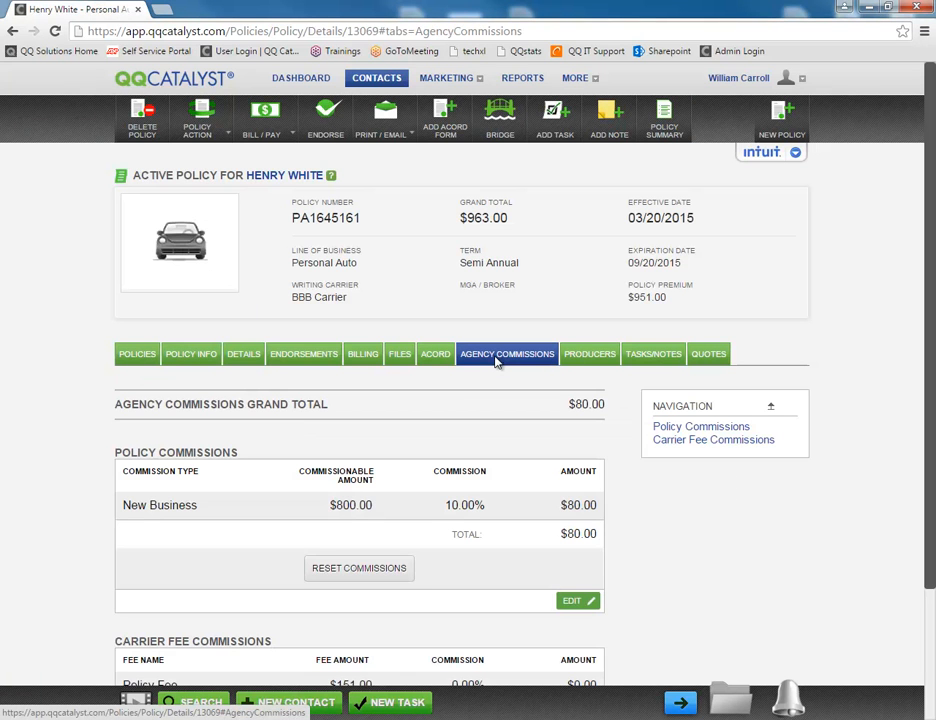
scroll(497, 362, down, 2)
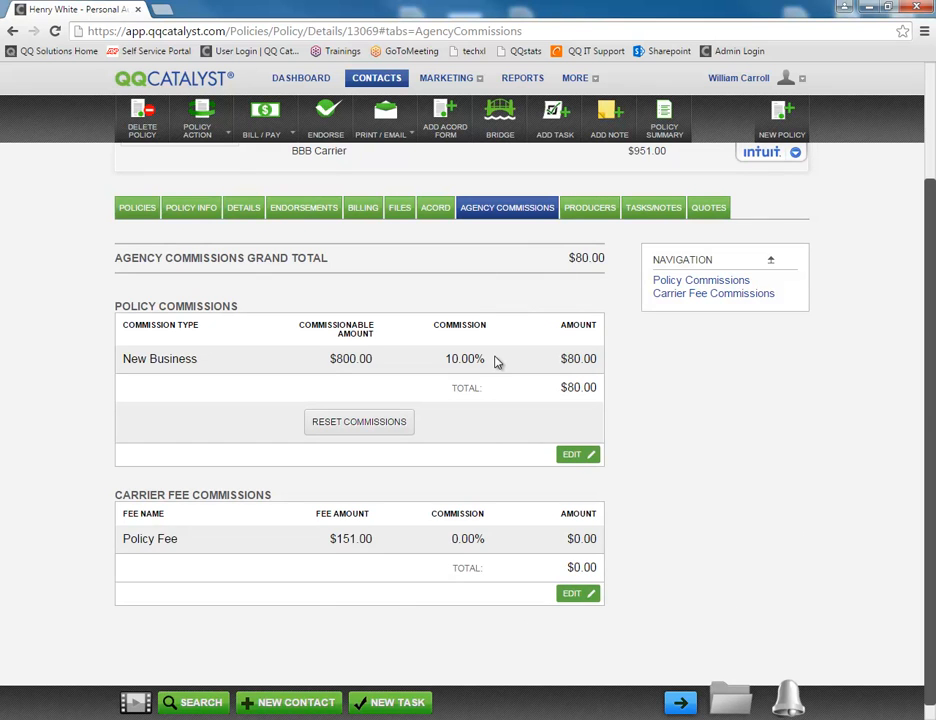
scroll(529, 222, up, 1)
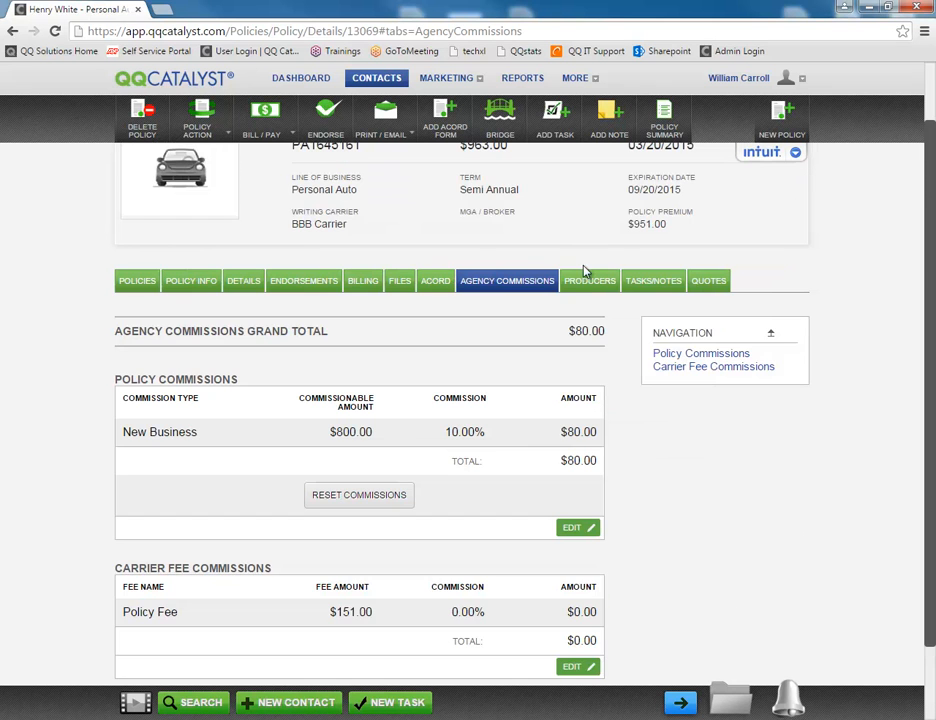
click(587, 285)
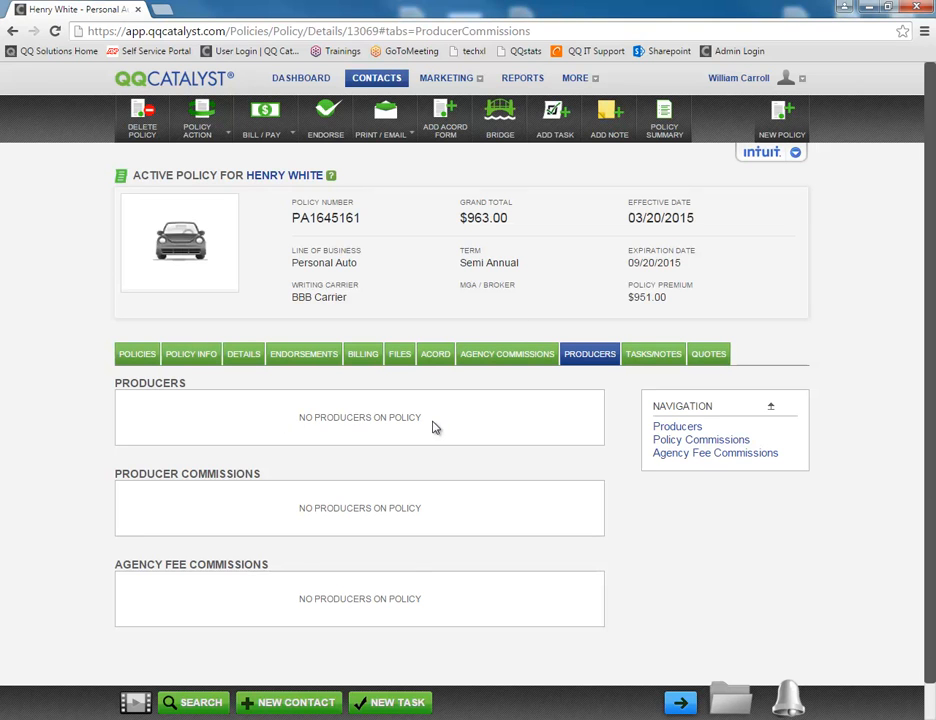
Edit the policy's additional info to assign a CSR and add two producers, and save the section.
click(187, 362)
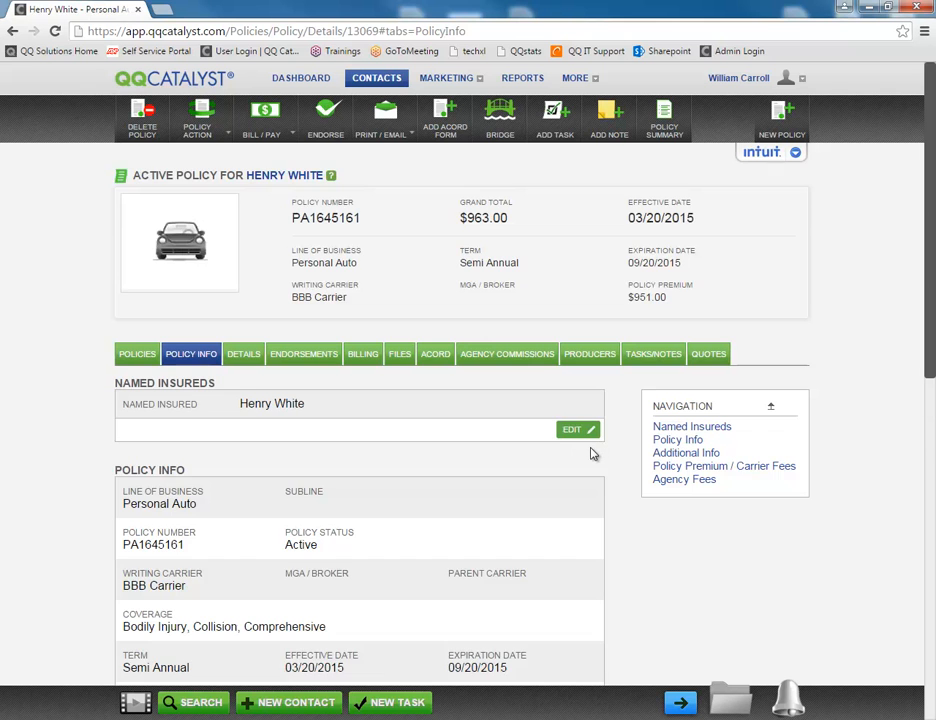
scroll(592, 454, down, 3)
scroll(590, 454, down, 1)
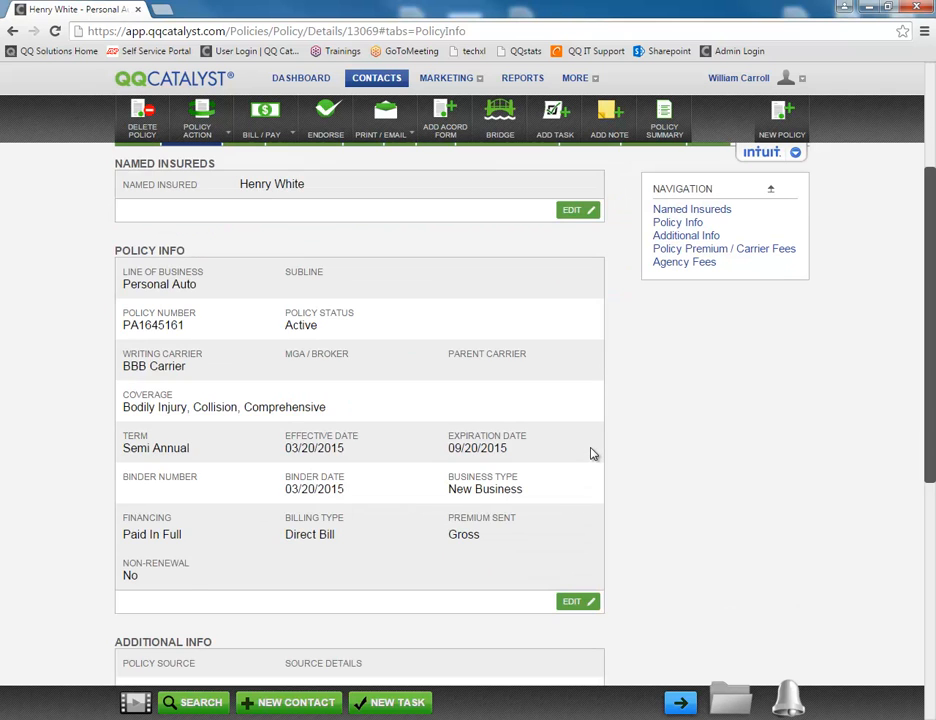
scroll(590, 454, down, 5)
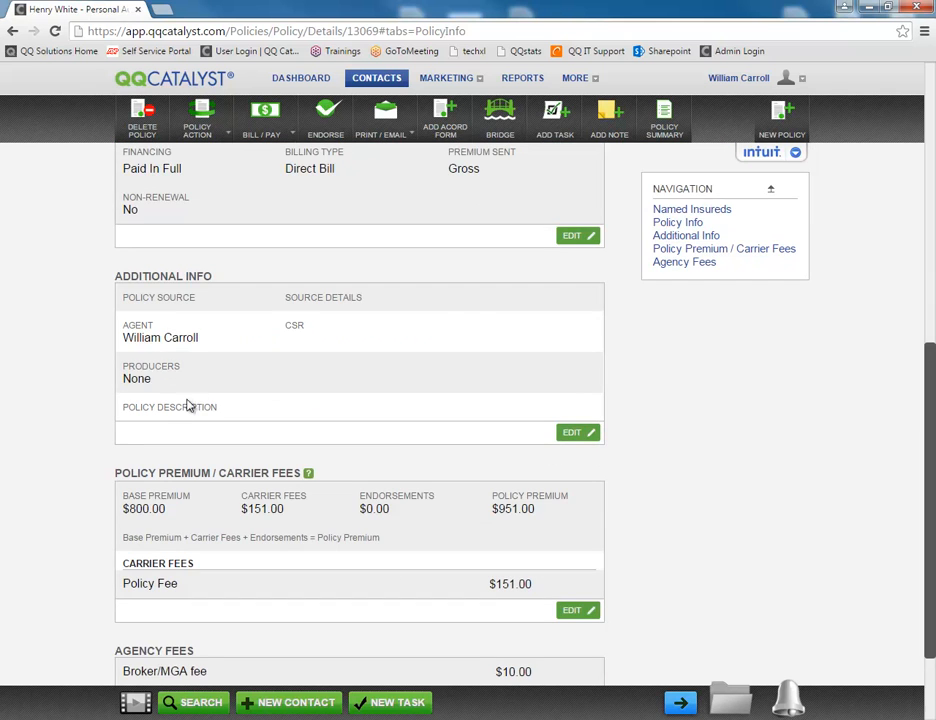
drag(124, 366, 185, 380)
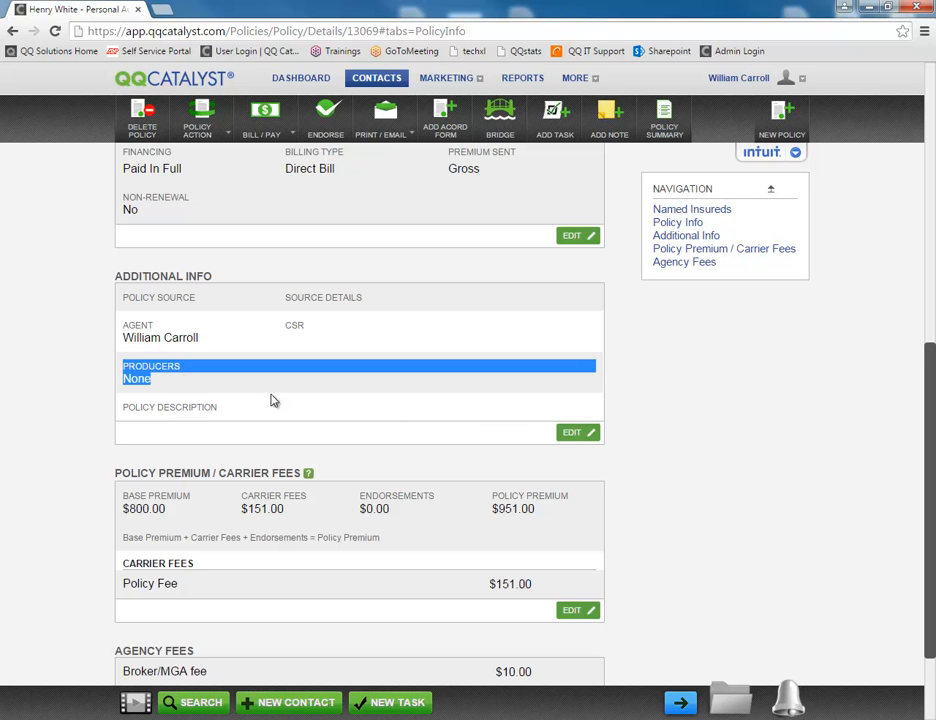
click(490, 416)
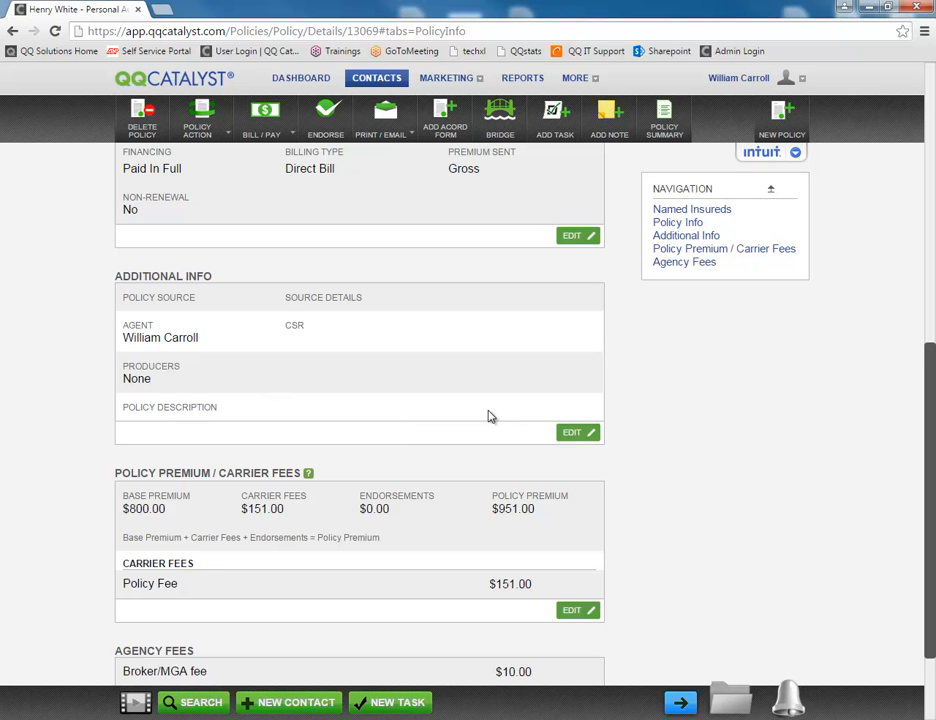
click(574, 435)
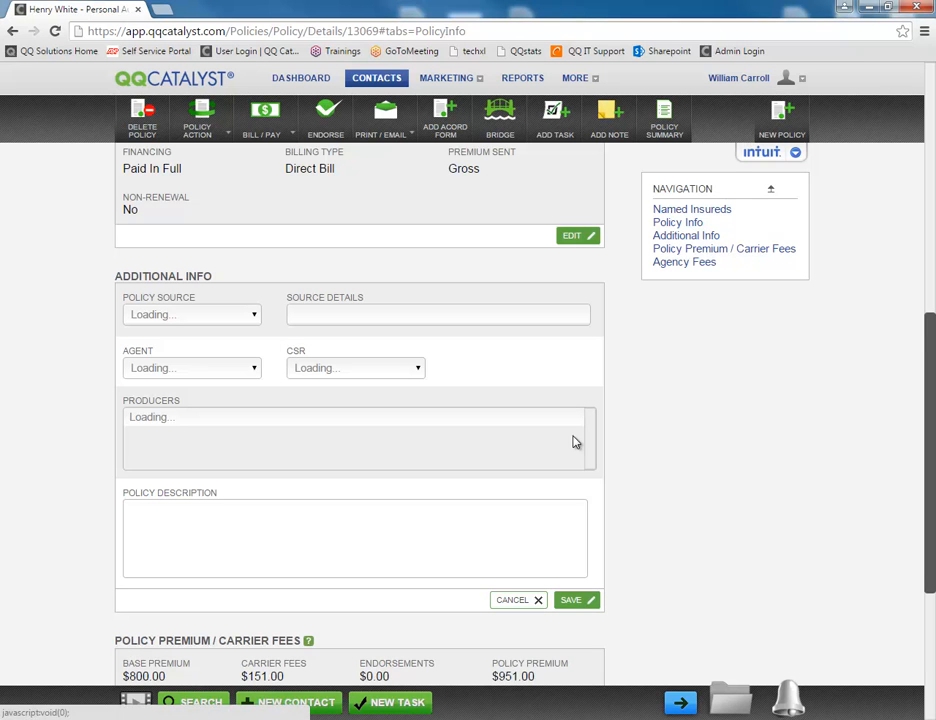
click(315, 371)
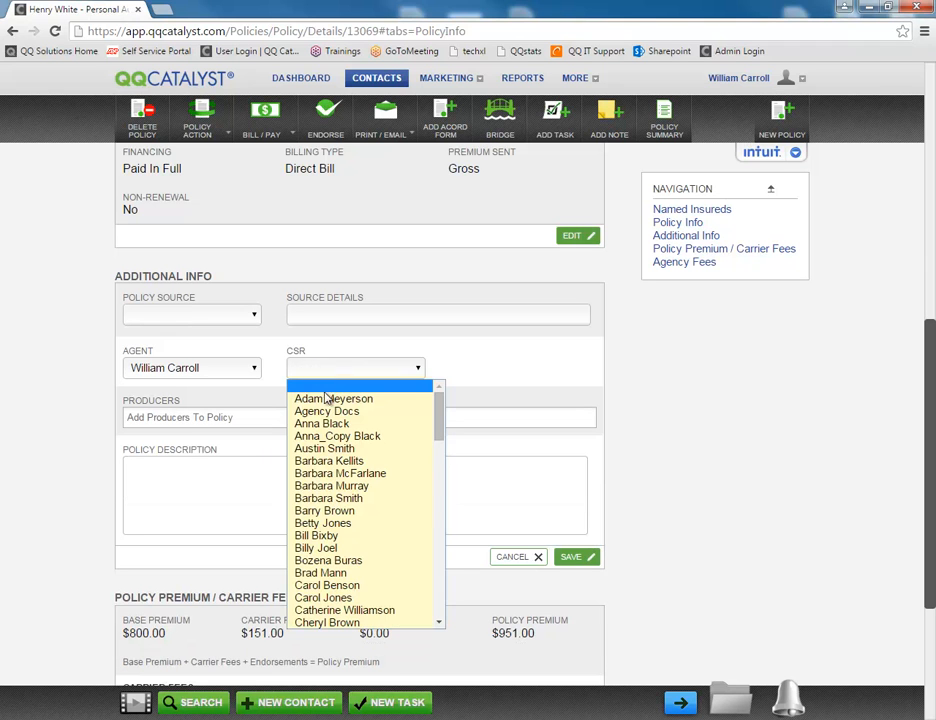
click(322, 423)
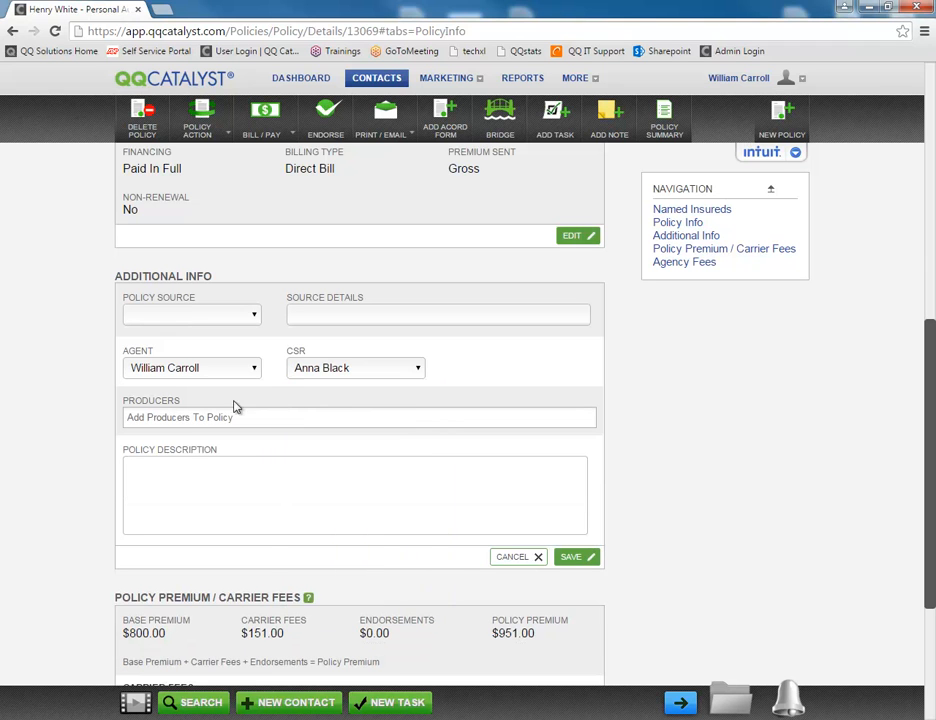
click(165, 419)
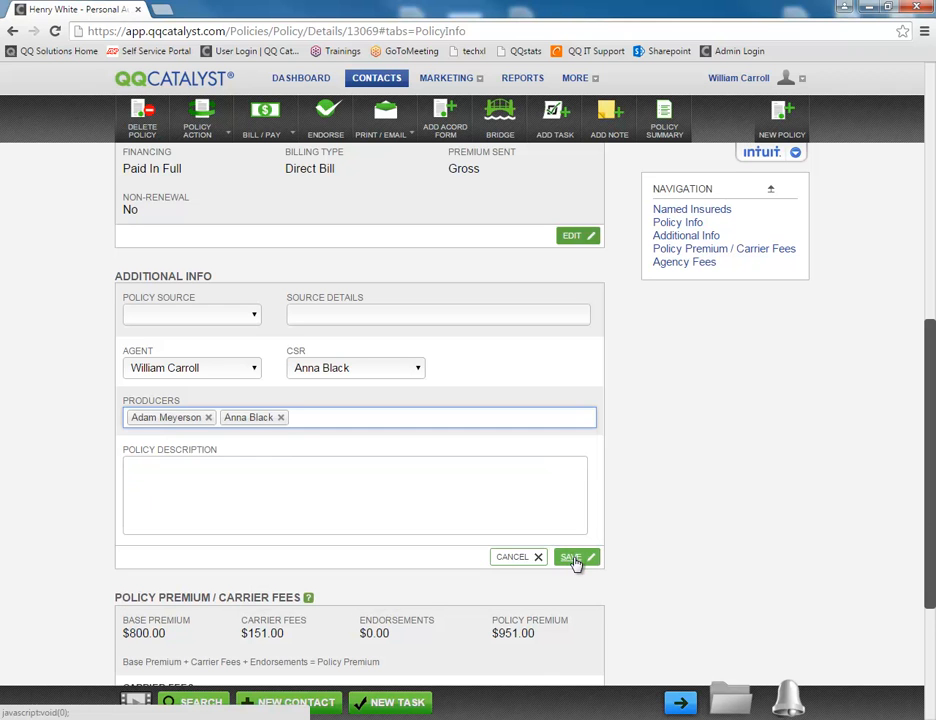
click(572, 558)
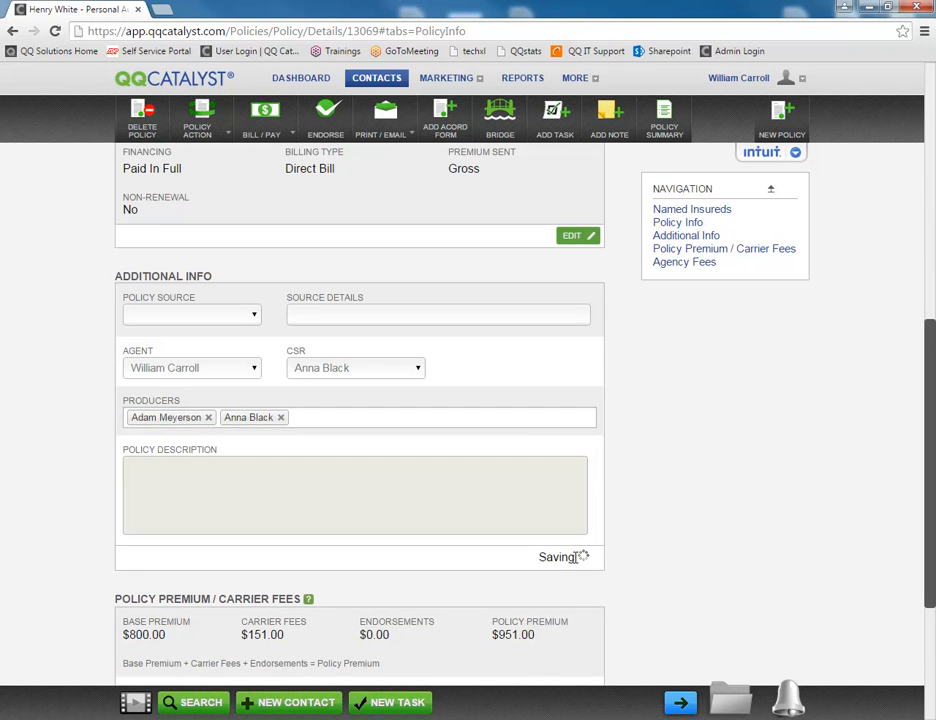
Set both producers' commissions to 25% of the agency commission, save them, and check the producer totals.
scroll(537, 426, up, 6)
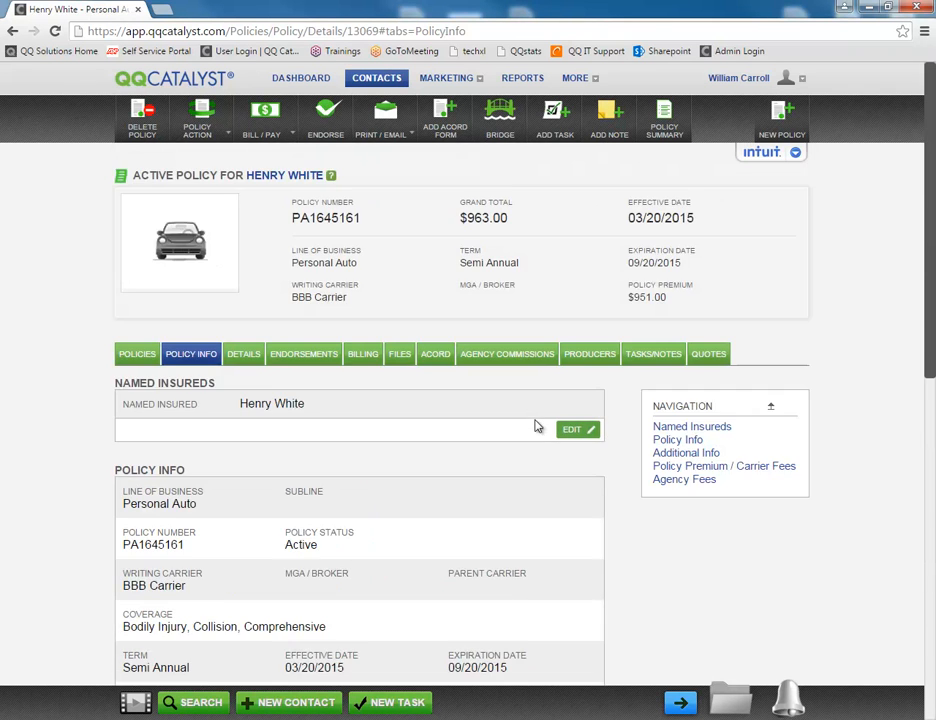
click(576, 366)
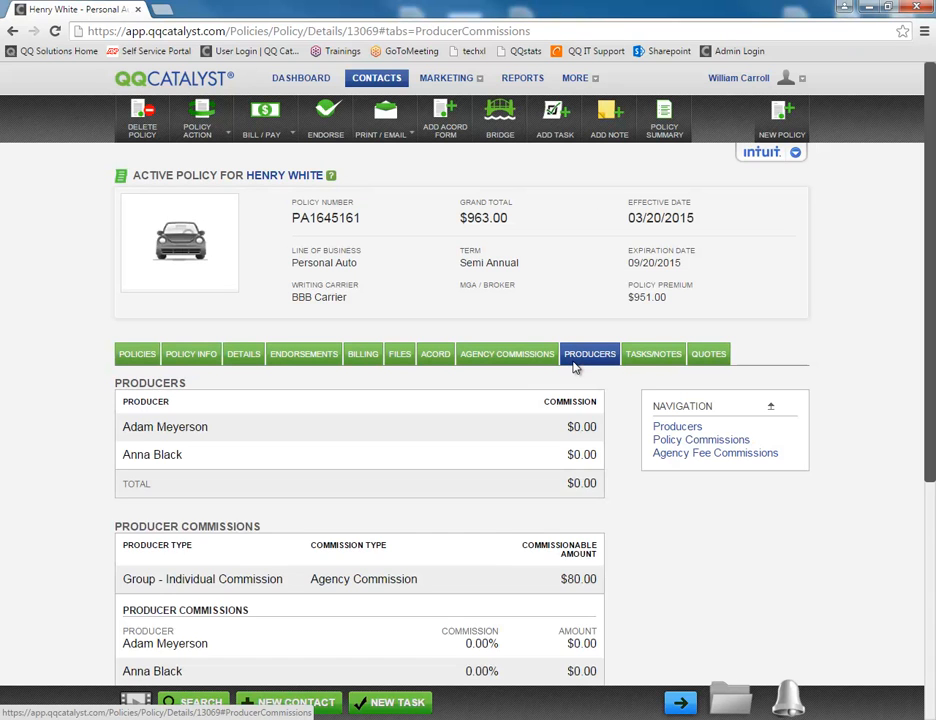
scroll(576, 368, down, 3)
drag(564, 425, 599, 457)
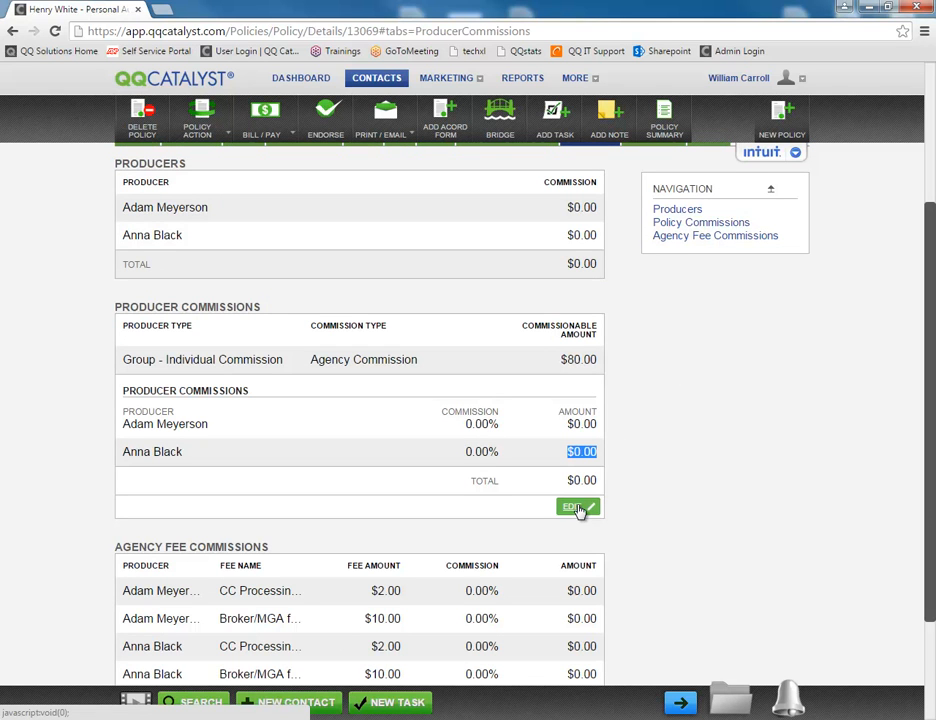
click(576, 508)
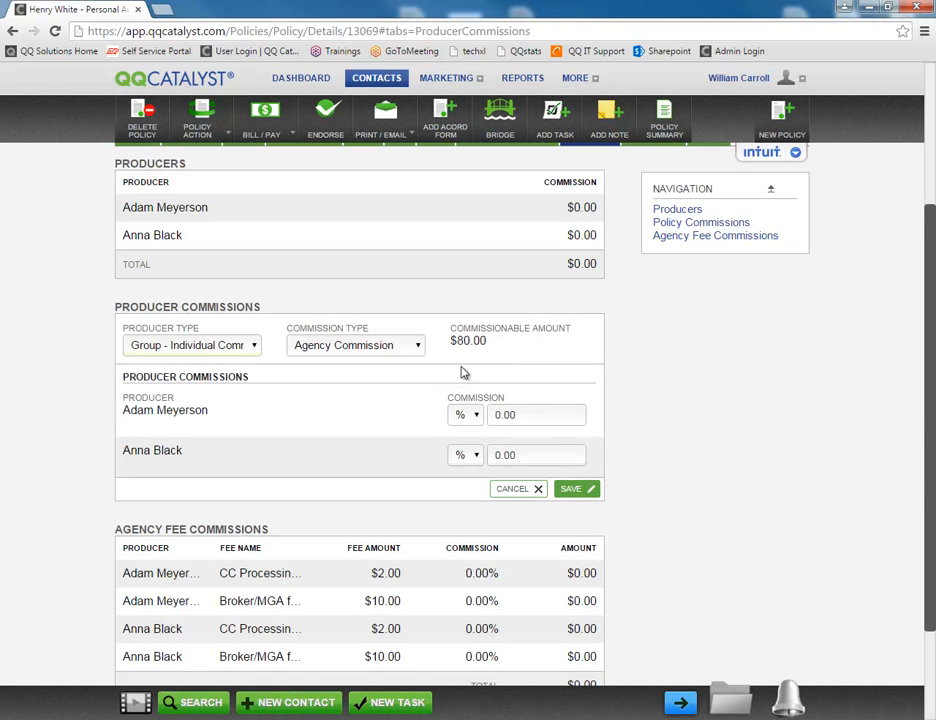
click(384, 347)
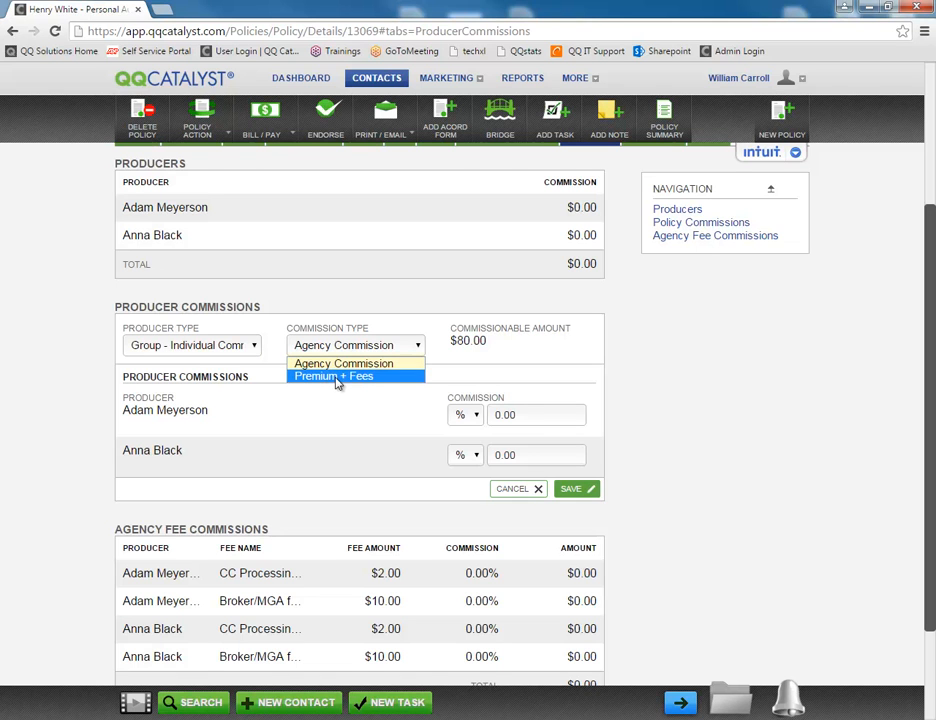
click(410, 426)
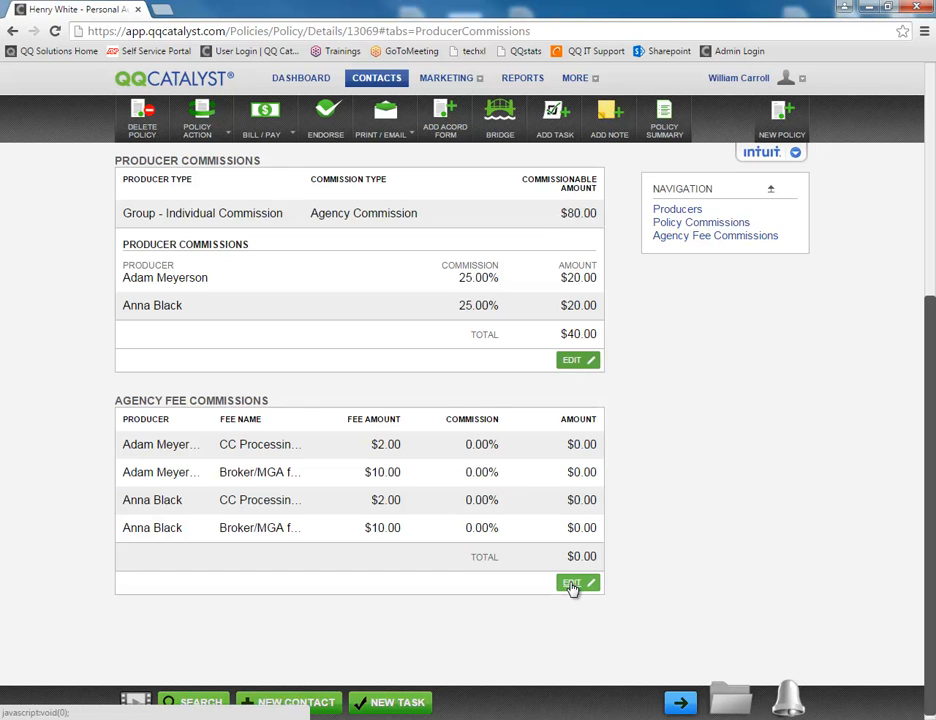
scroll(560, 520, up, 4)
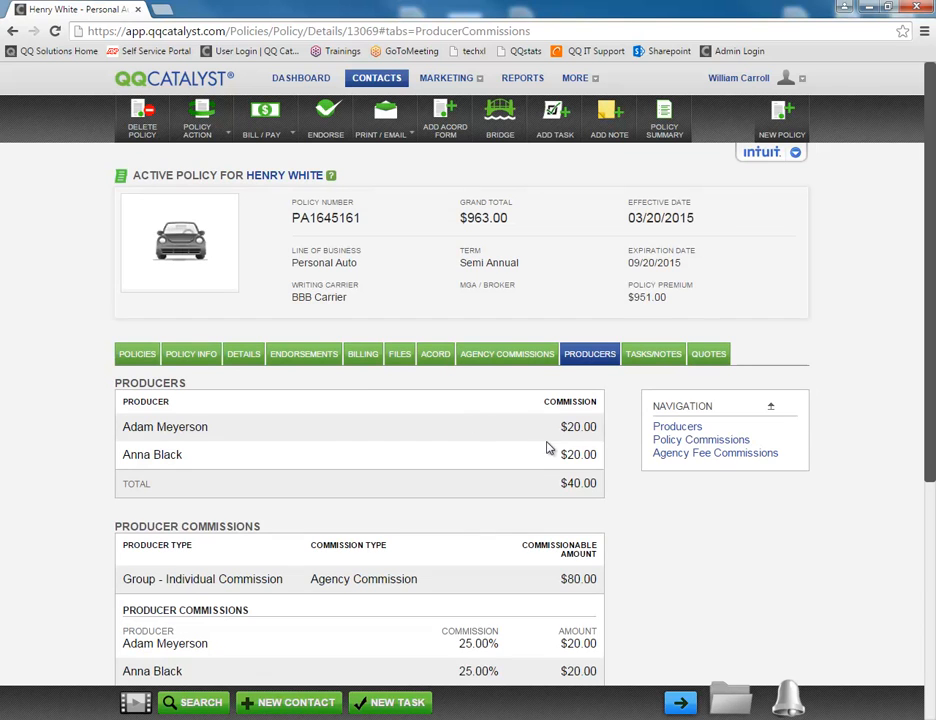
Review the policy's billing entries for the last 30 days under the Customer, Carrier Commission and Carrier Premium accounts.
click(370, 357)
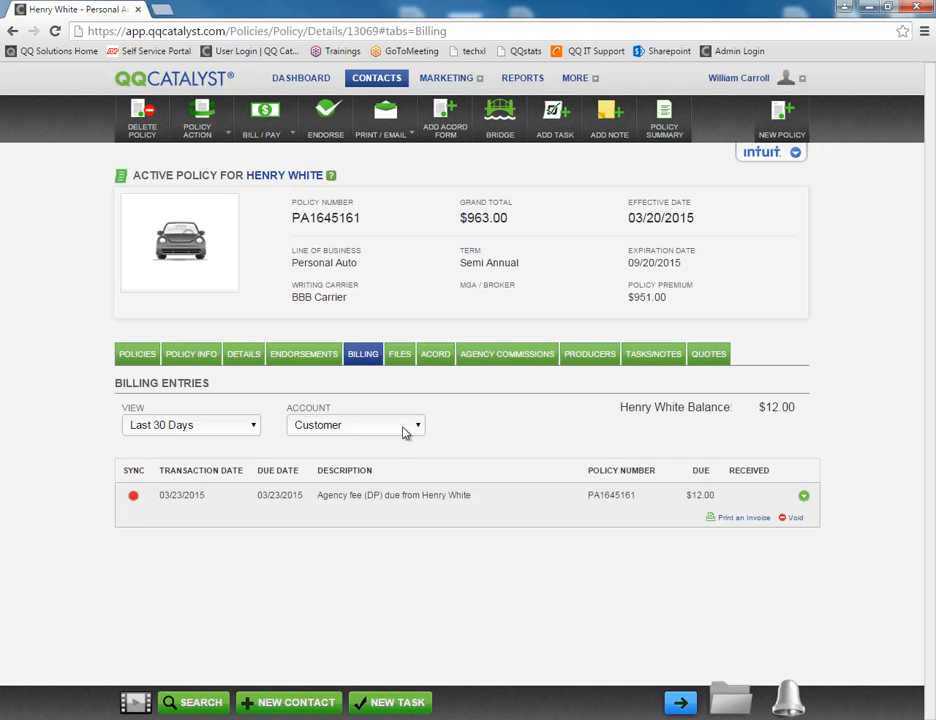
drag(317, 496, 473, 498)
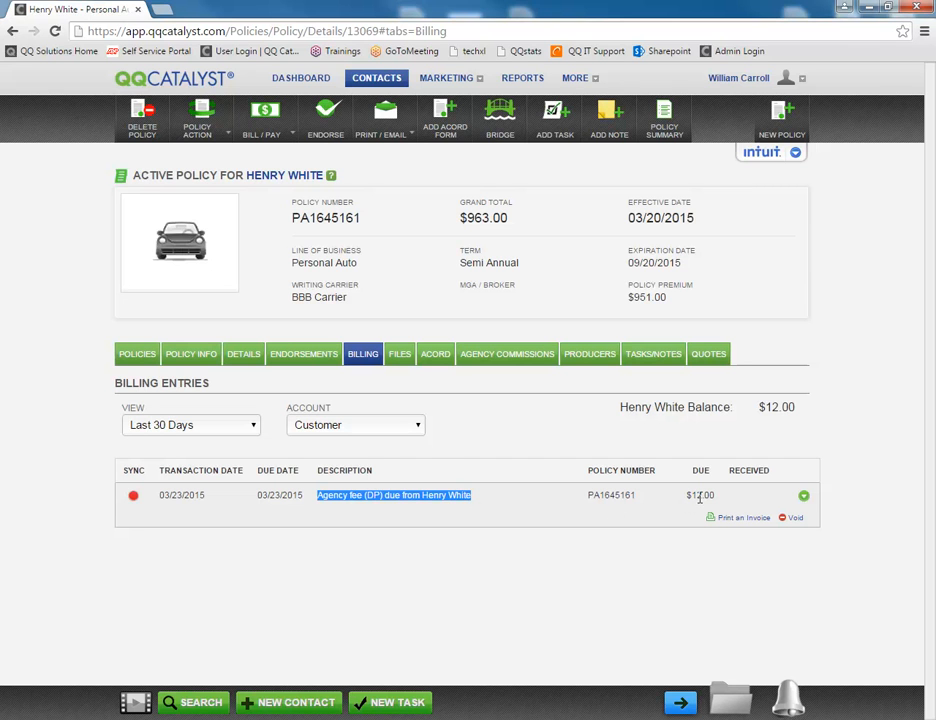
click(340, 425)
click(332, 456)
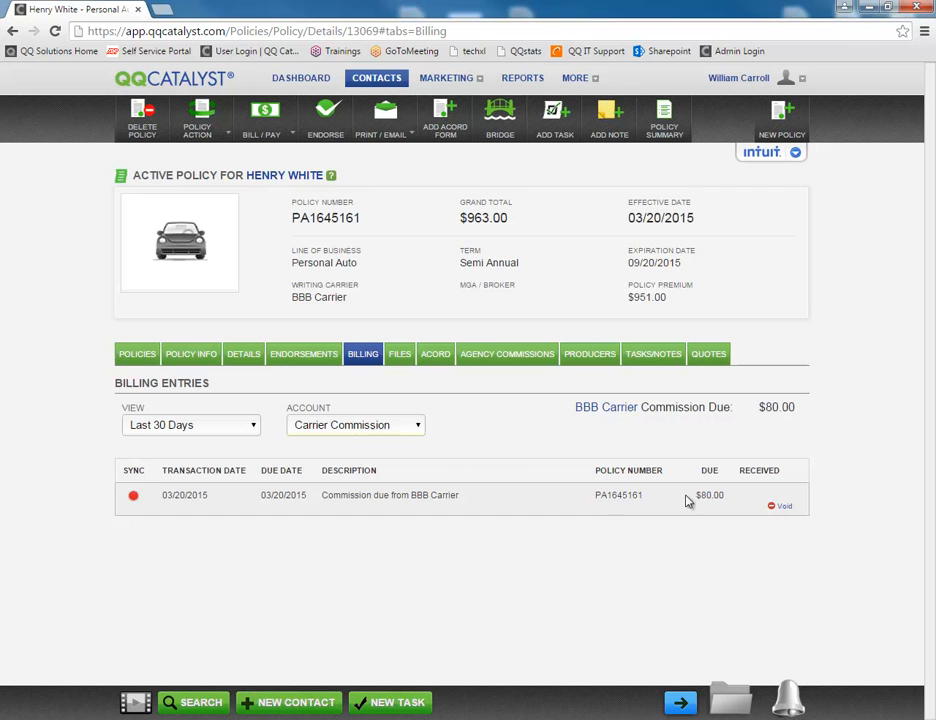
click(340, 425)
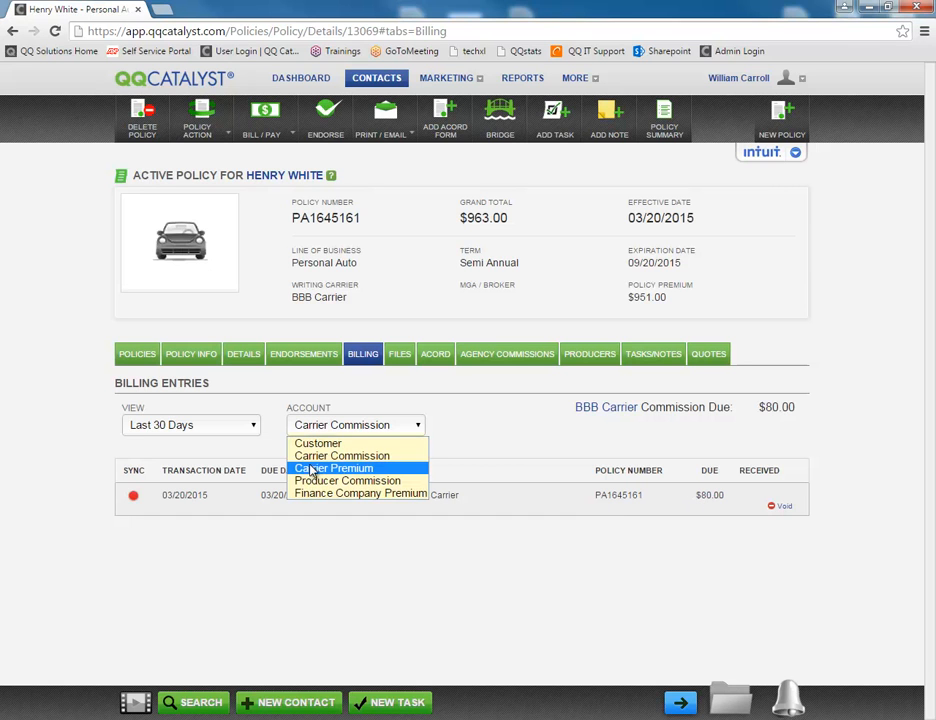
click(313, 472)
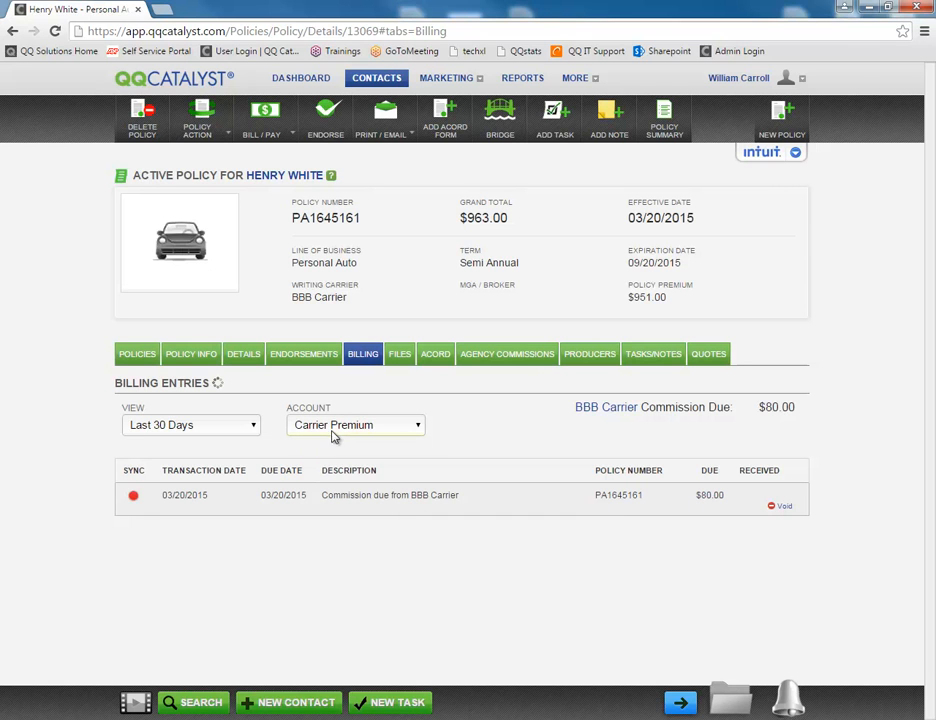
Check the billing entries for the Producer Commission account, recheck Carrier Premium, and return to the Customer account.
click(334, 430)
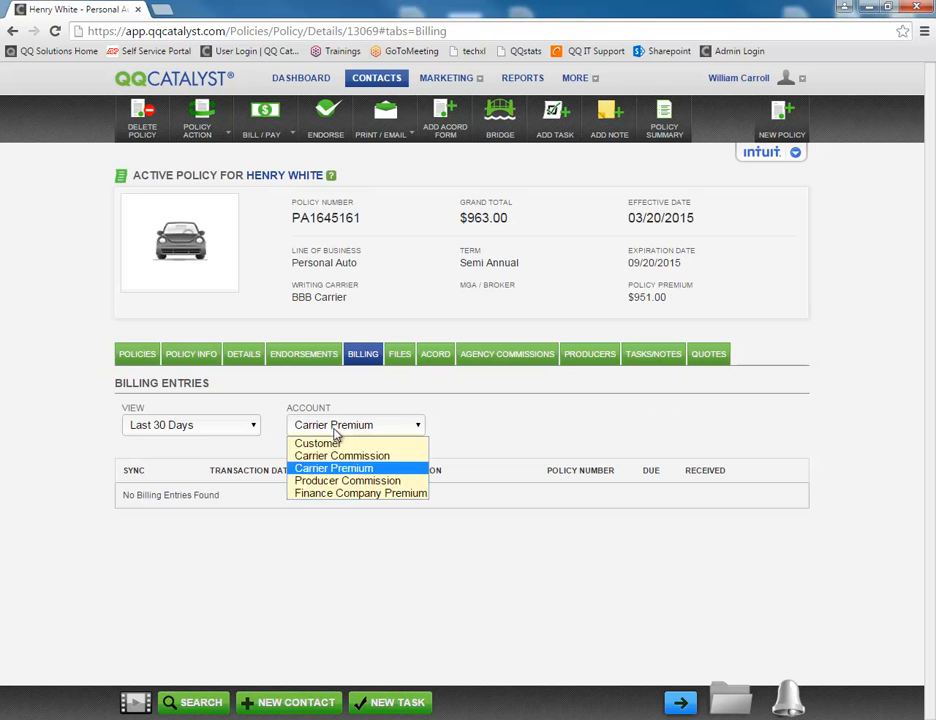
click(316, 482)
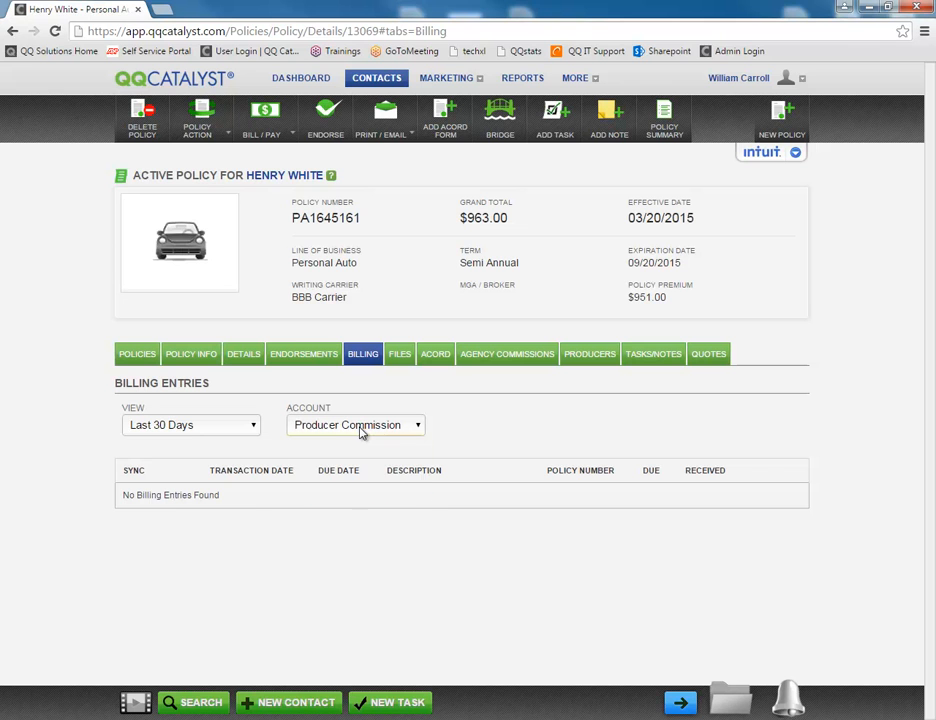
click(362, 428)
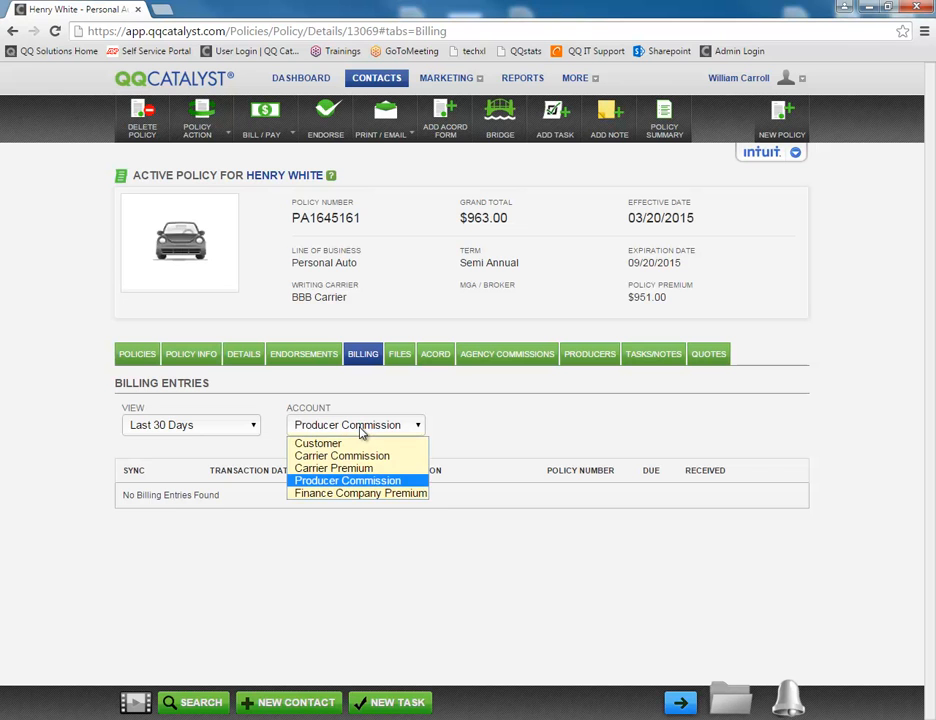
click(326, 469)
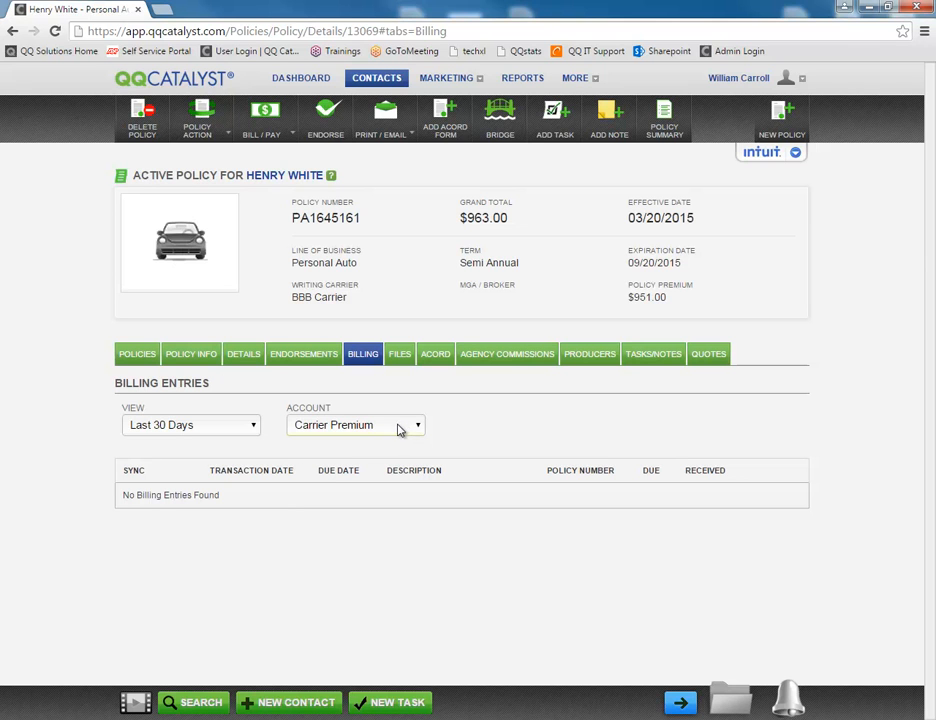
click(405, 425)
click(328, 446)
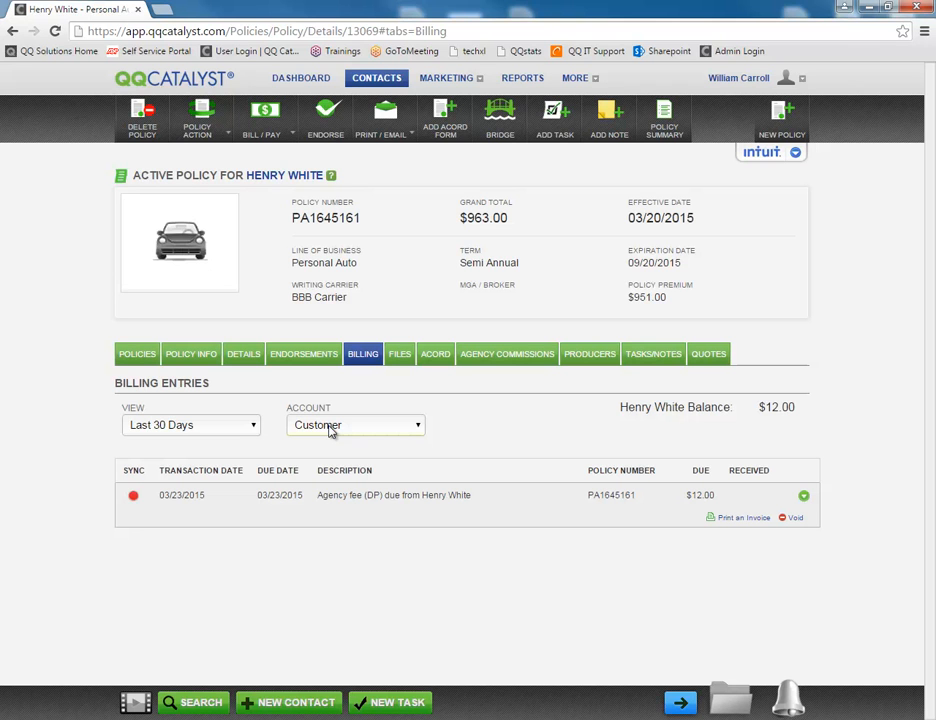
Edit the policy's down payment to mark the premium down as due to the agency, finish, and return to the policy.
click(272, 124)
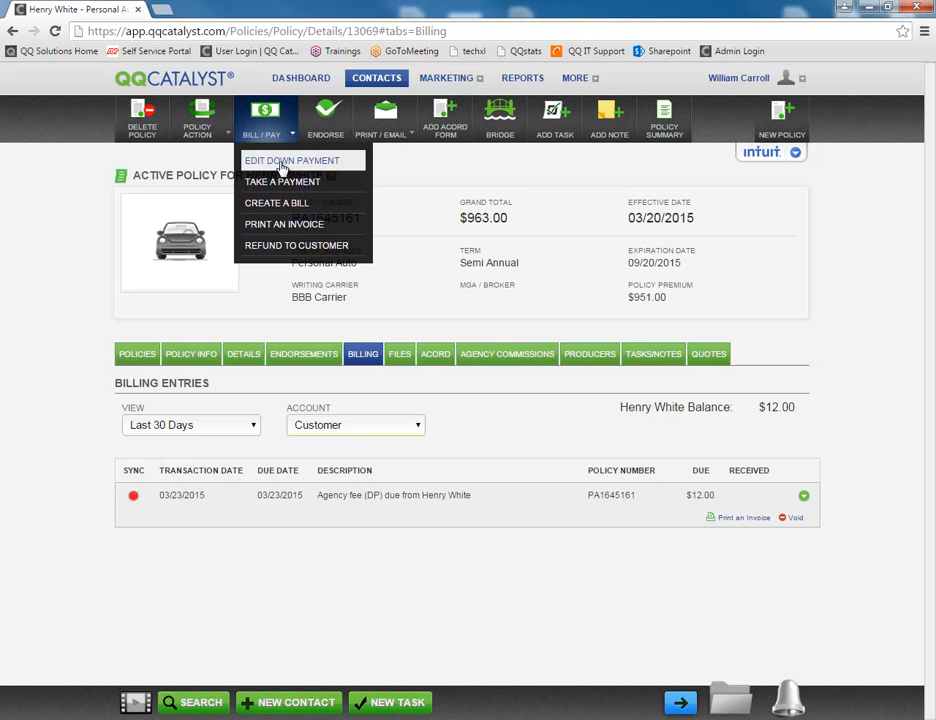
click(282, 164)
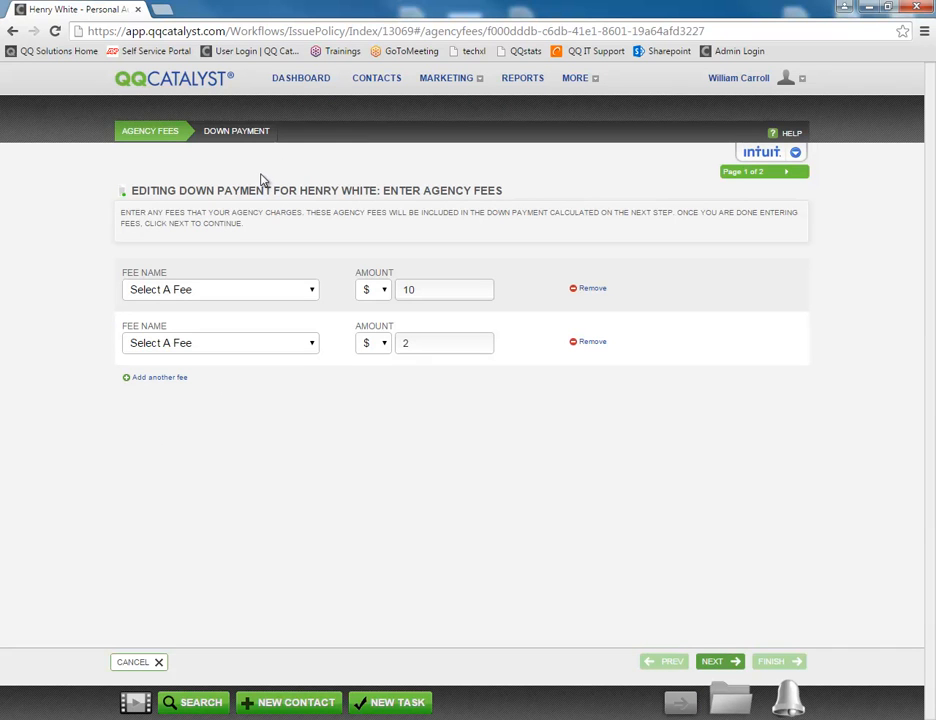
click(223, 136)
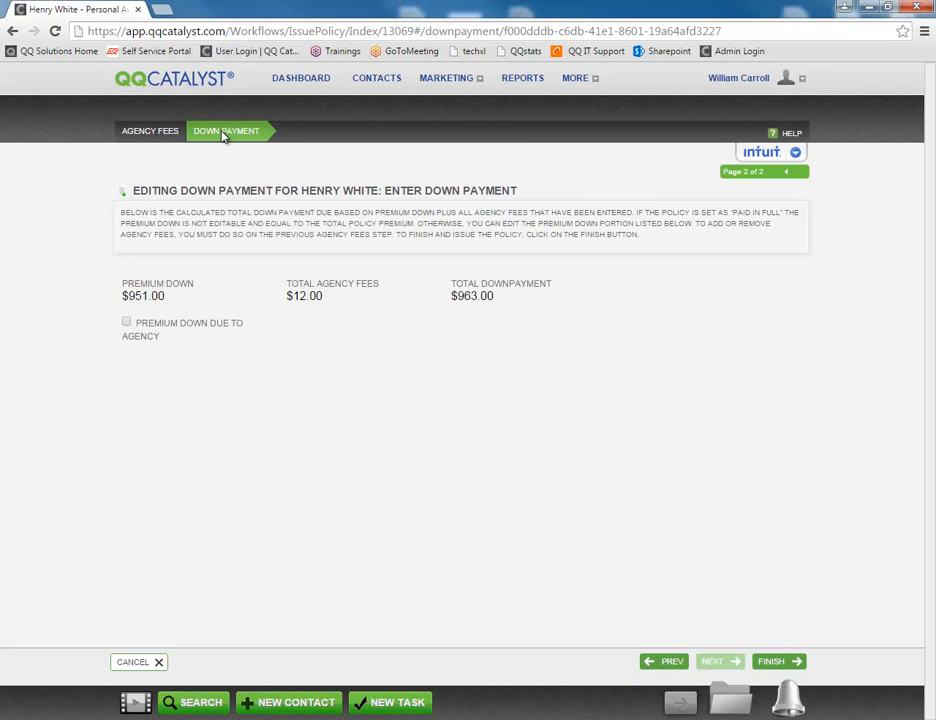
click(126, 324)
triple_click(125, 298)
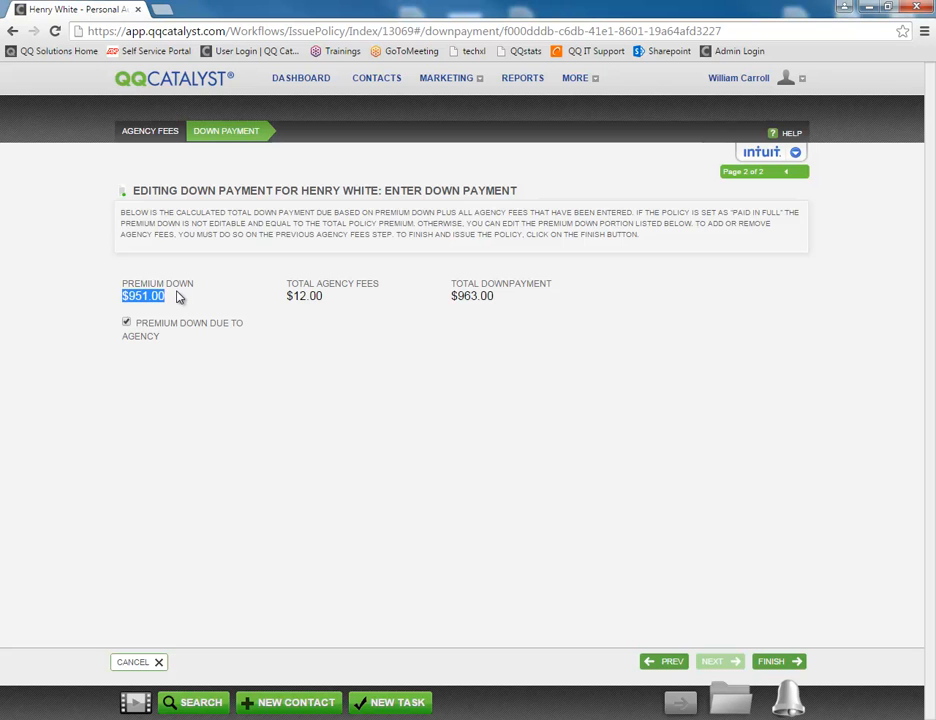
click(768, 662)
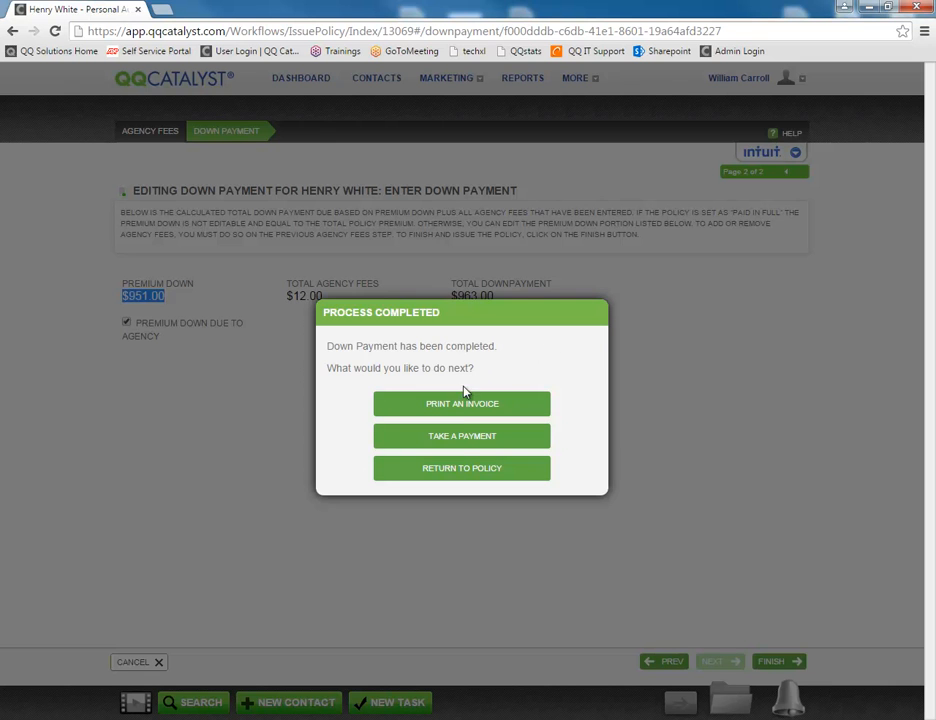
click(453, 478)
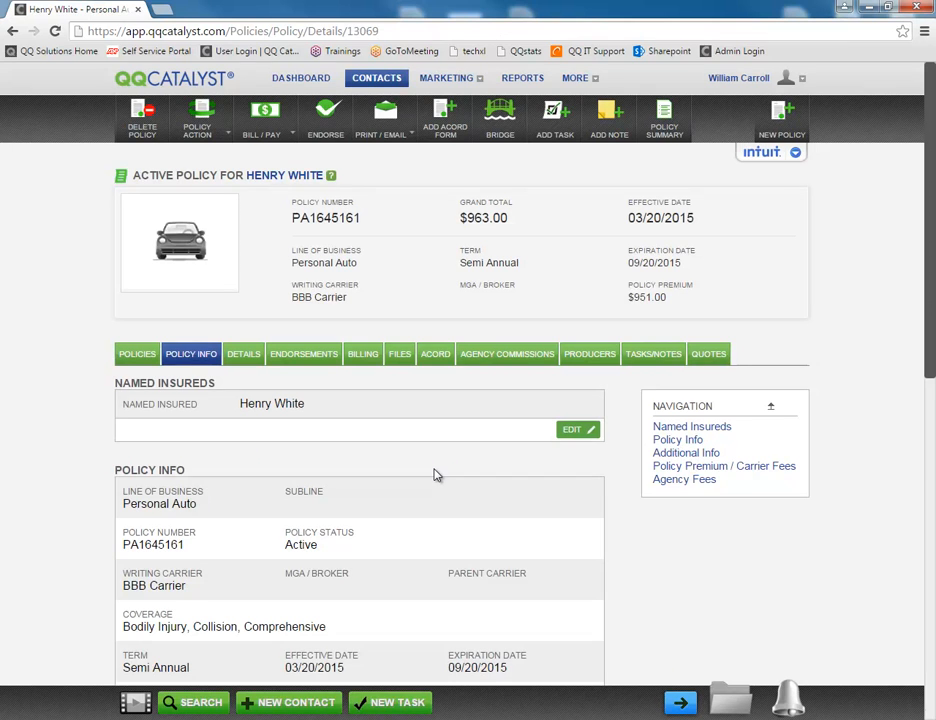
Check the policy's billing entries under the Customer, Carrier Commission and Carrier Premium accounts.
click(361, 358)
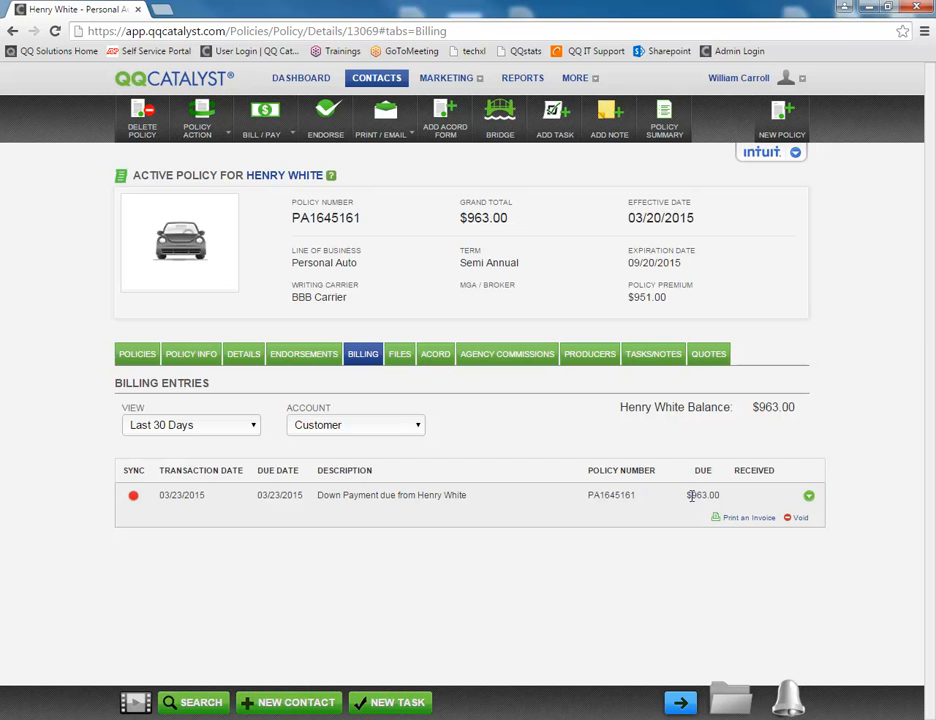
drag(686, 499, 721, 497)
click(355, 425)
click(355, 460)
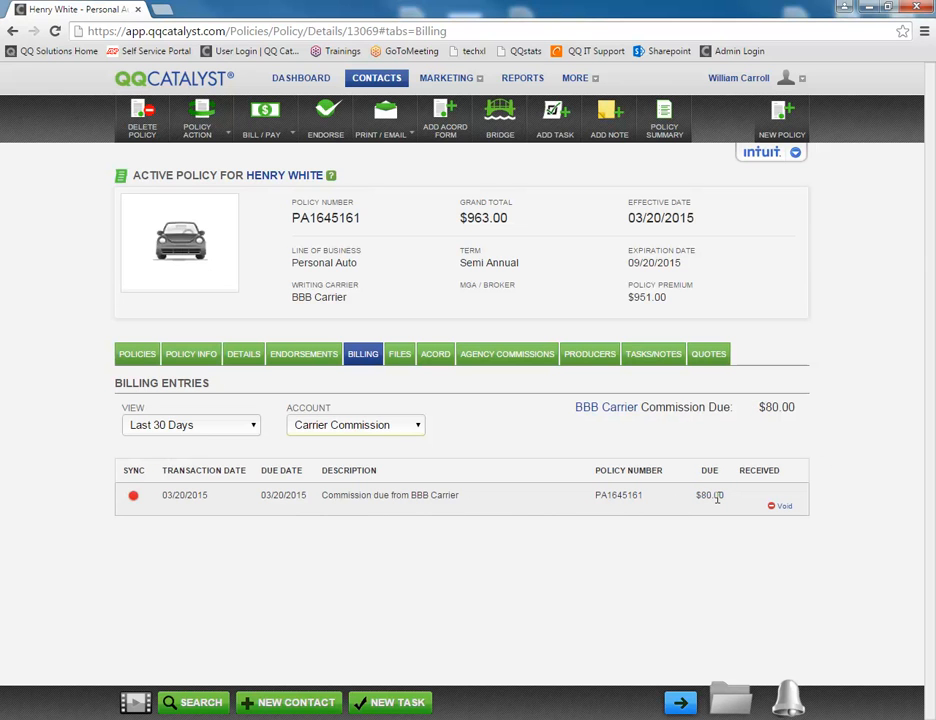
click(408, 428)
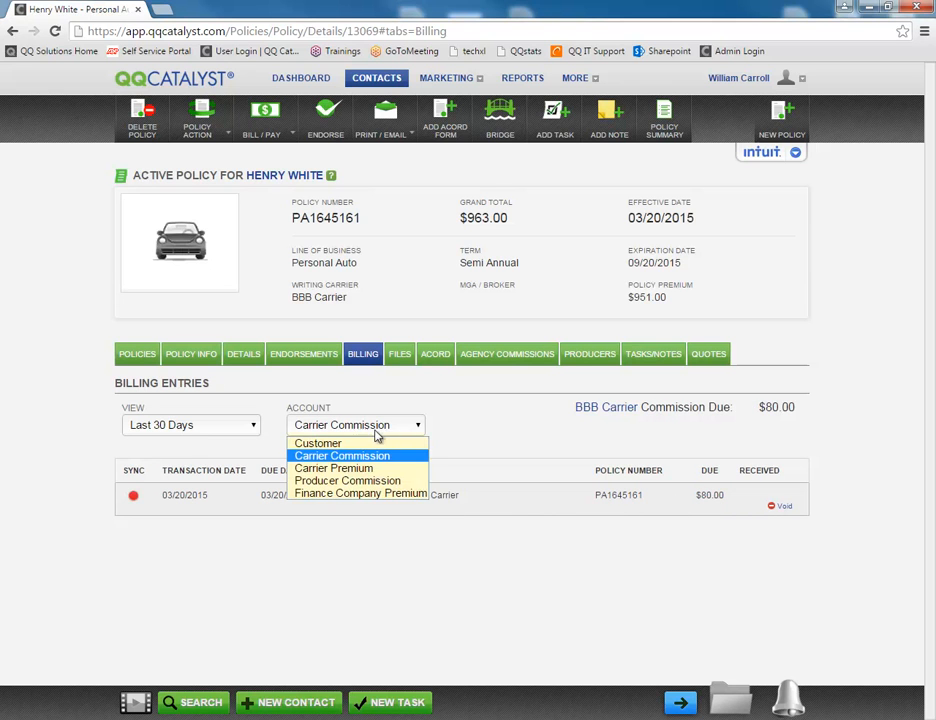
click(319, 468)
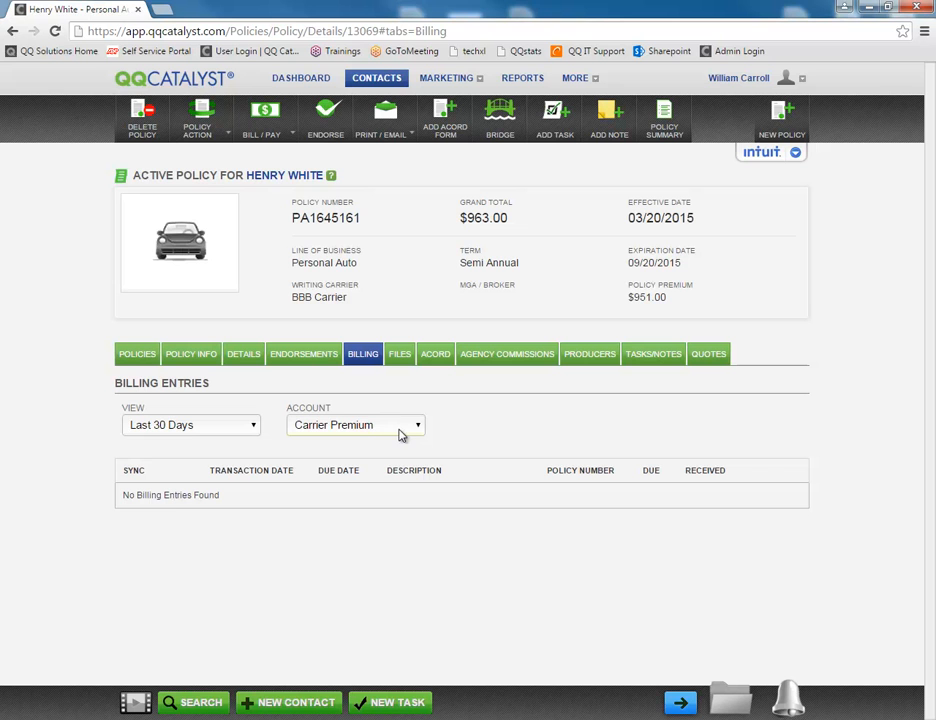
Start taking a payment on the policy, select its down payment bill, and continue to the payment details.
click(272, 135)
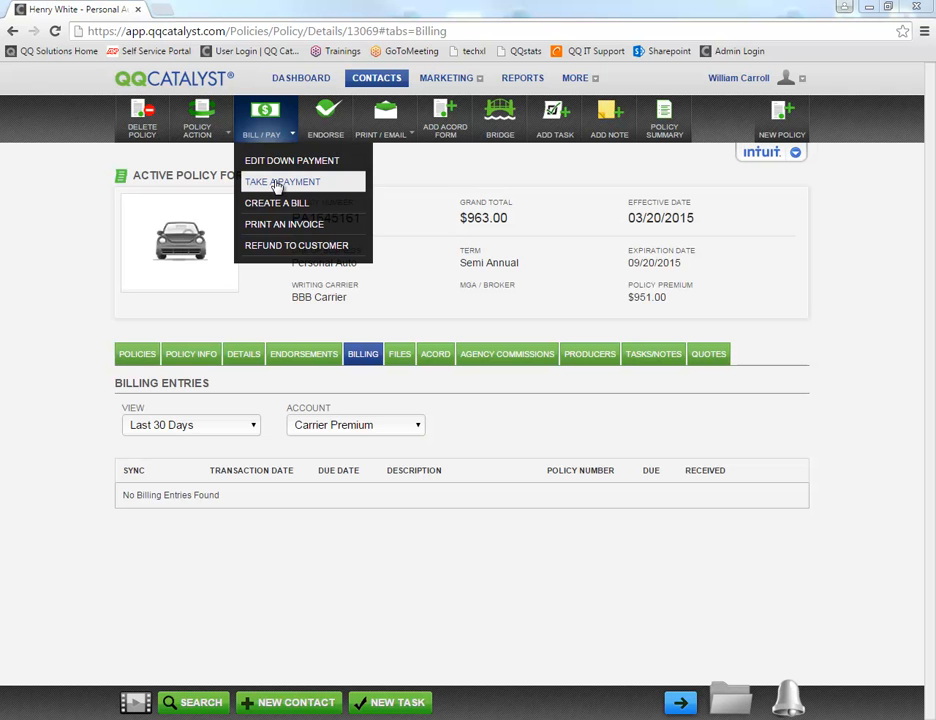
click(277, 184)
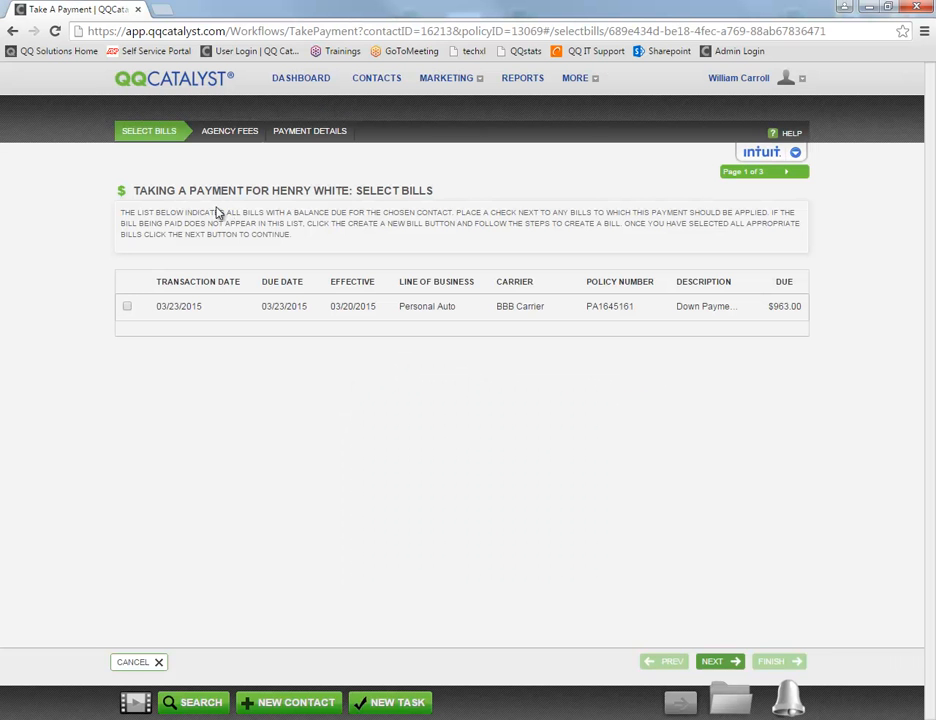
click(127, 307)
click(720, 664)
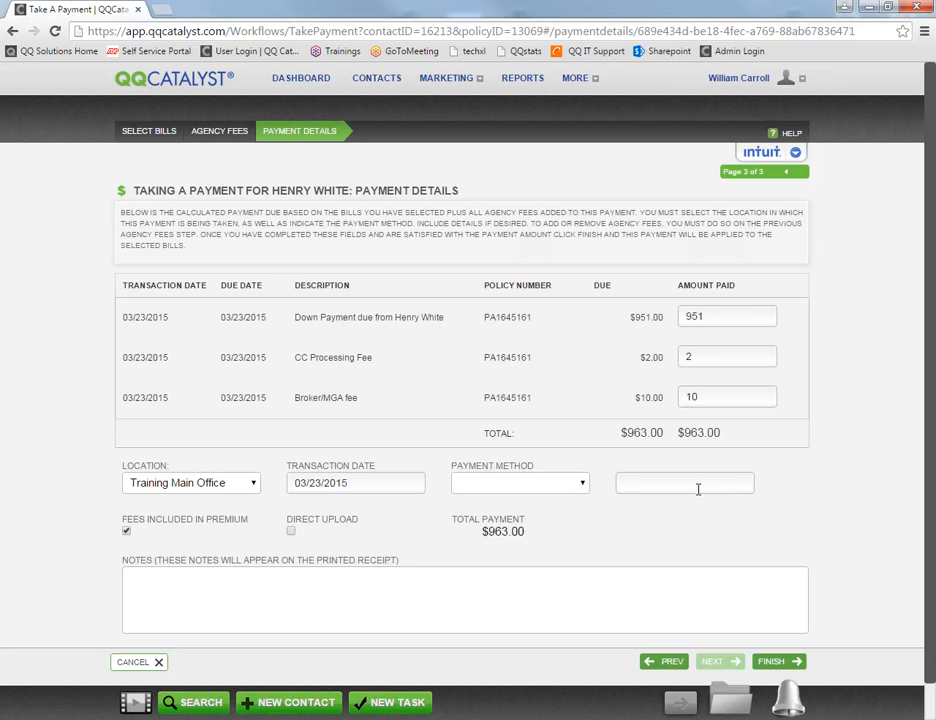
Review the amounts paid for the down payment and fees, and set the payment method to Cash.
click(706, 315)
drag(706, 315, 681, 319)
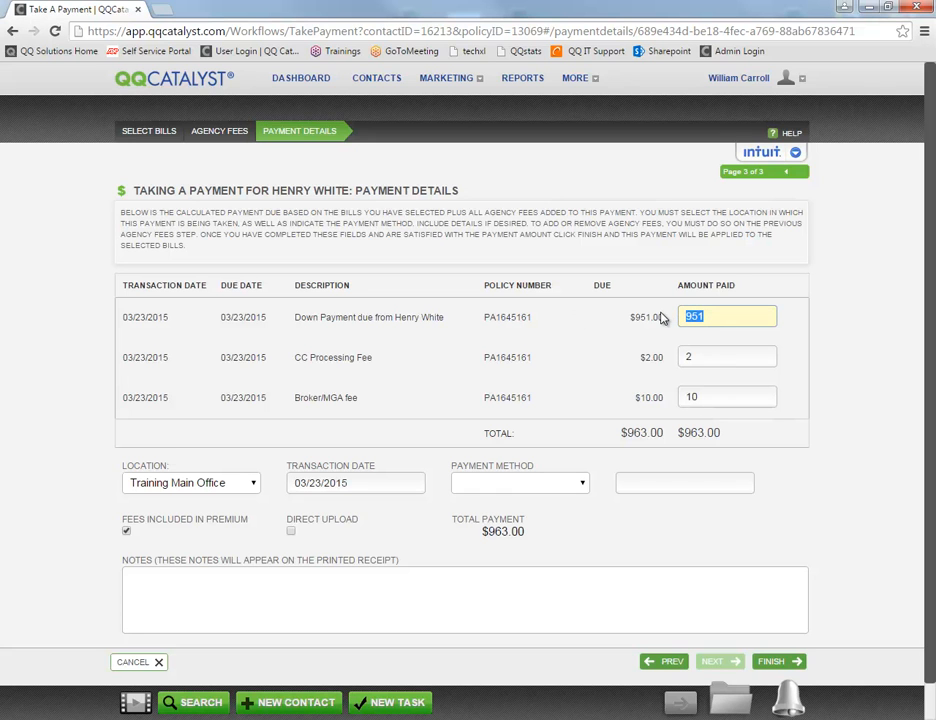
click(701, 359)
click(710, 398)
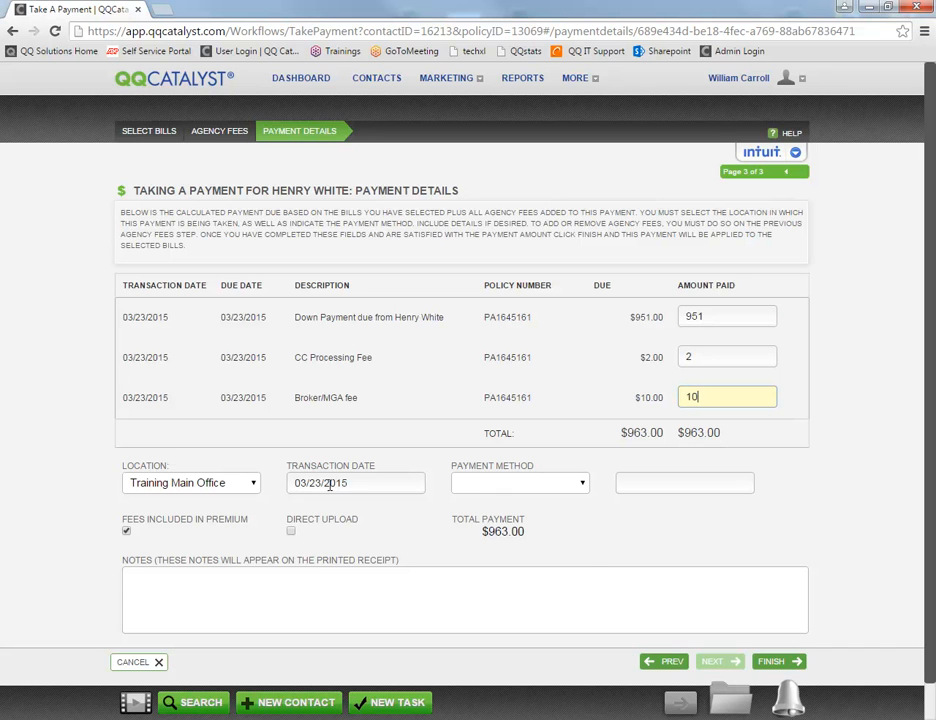
click(556, 487)
click(500, 518)
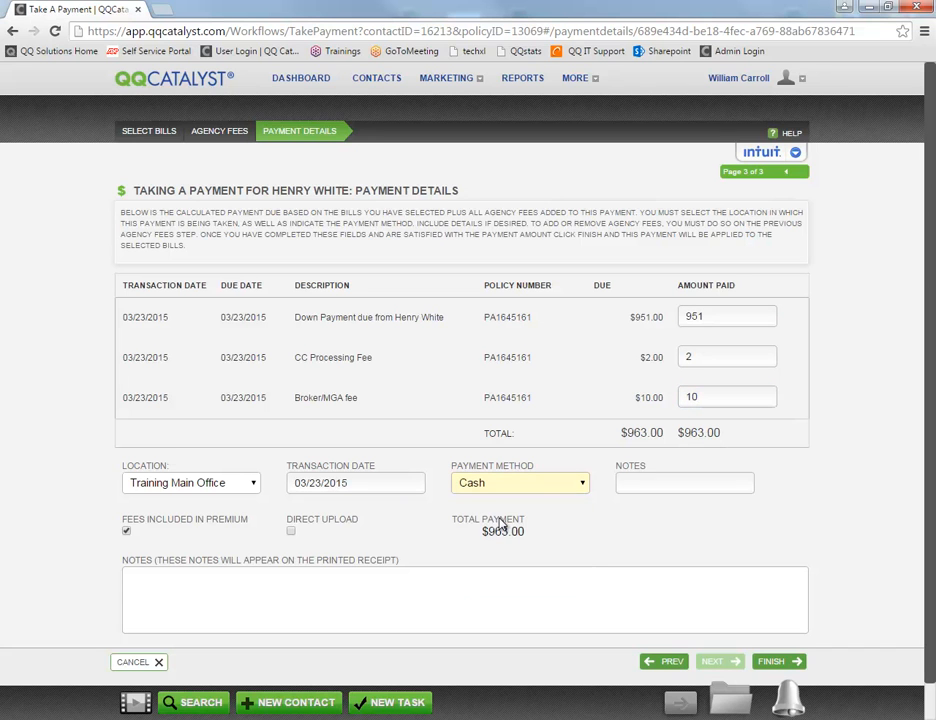
Exclude the fees from the premium payment and enable direct upload.
scroll(310, 497, down, 1)
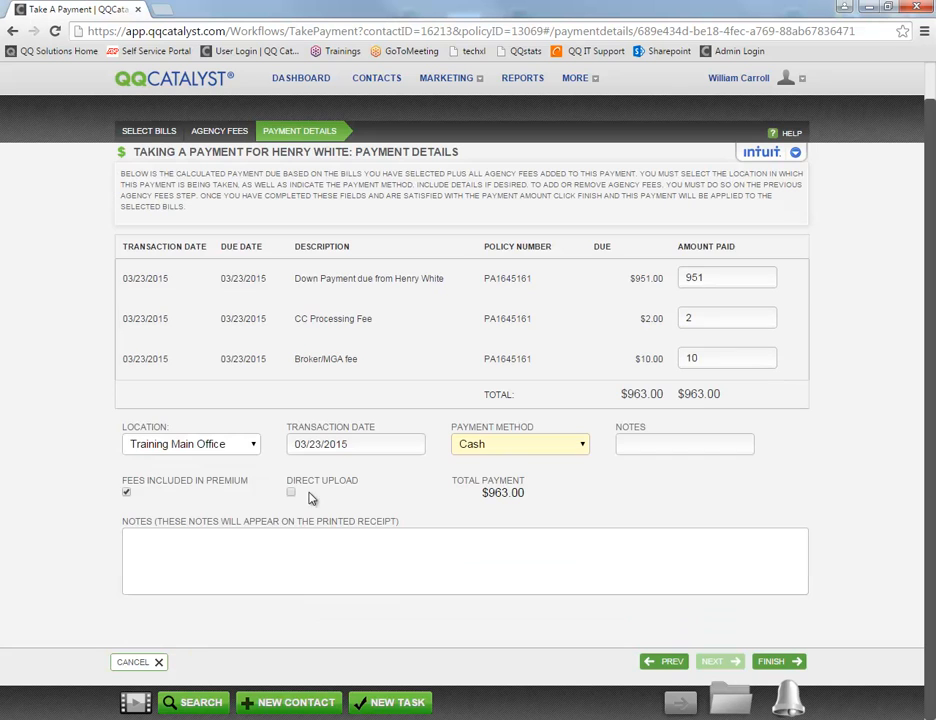
click(127, 493)
click(291, 494)
scroll(338, 487, down, 1)
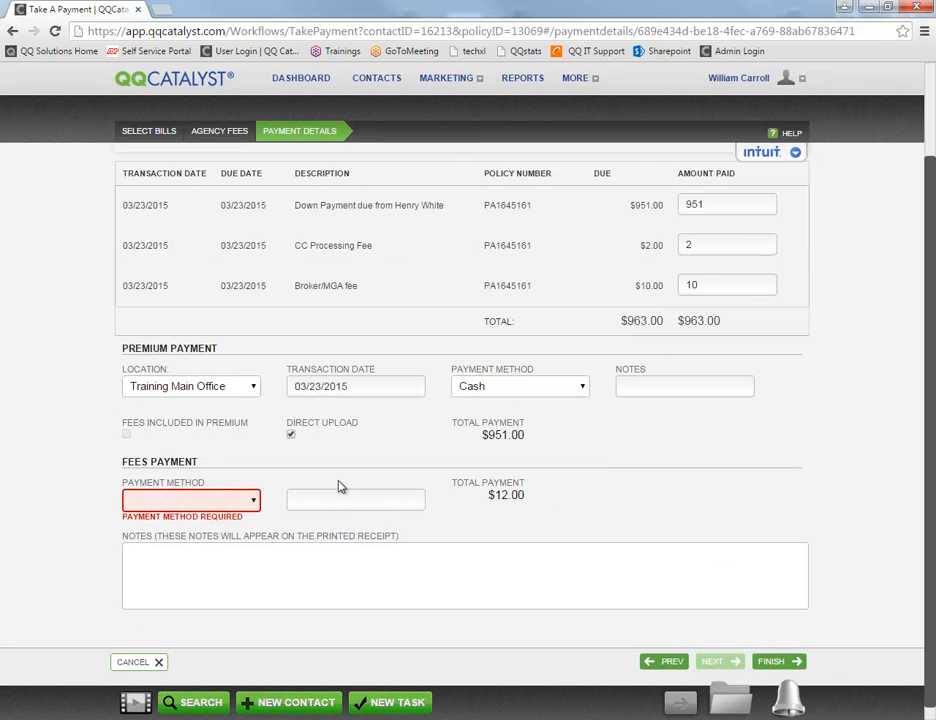
Set the fees payment method to Check with check number 121 and finish the payment.
click(249, 502)
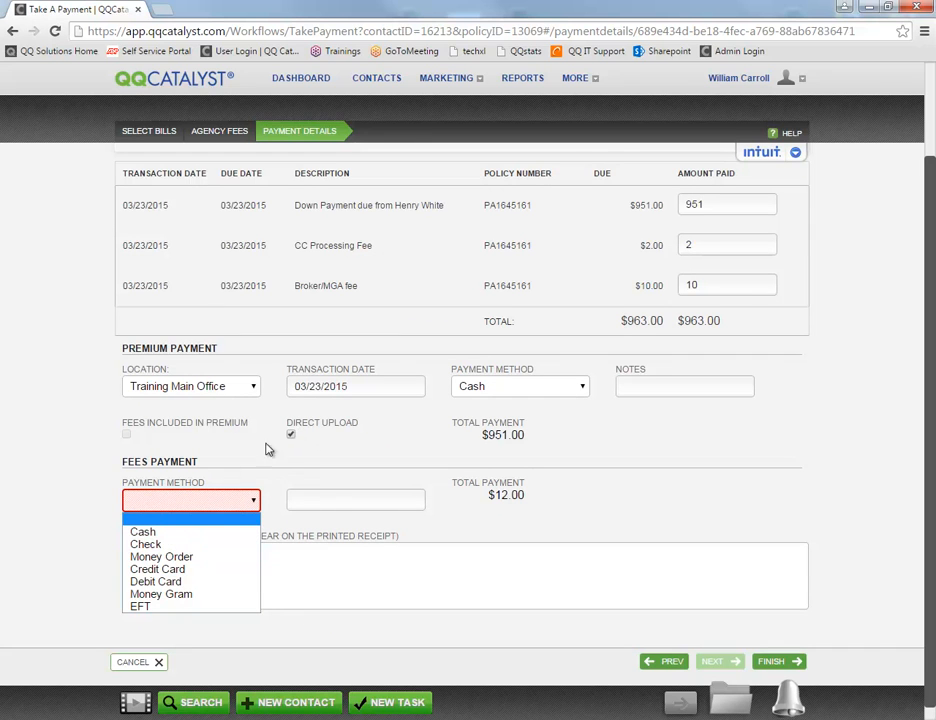
click(140, 545)
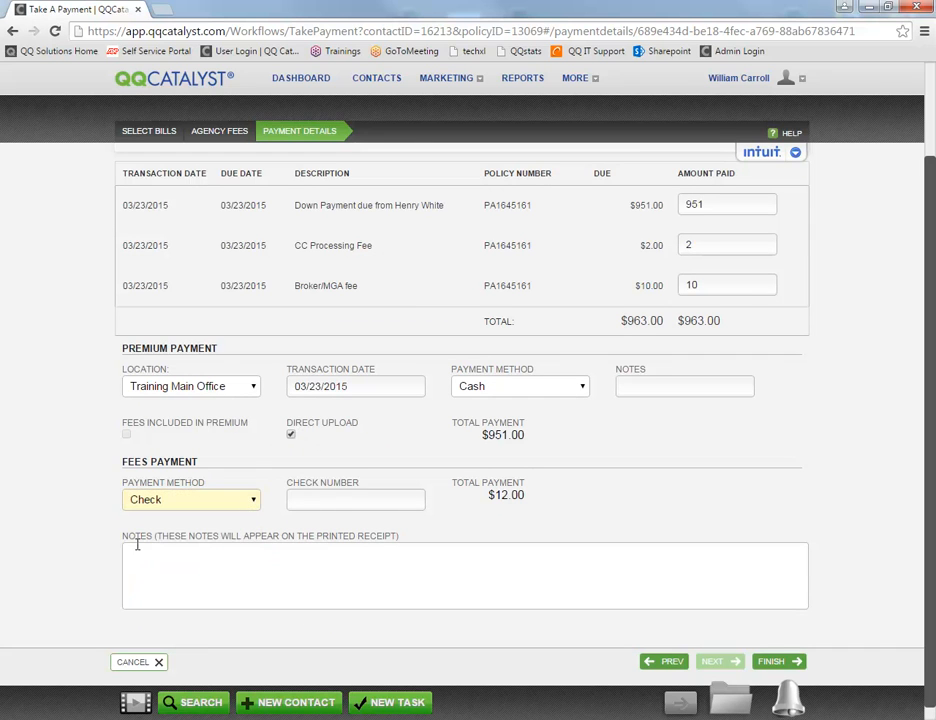
click(318, 498)
text(121)
click(794, 664)
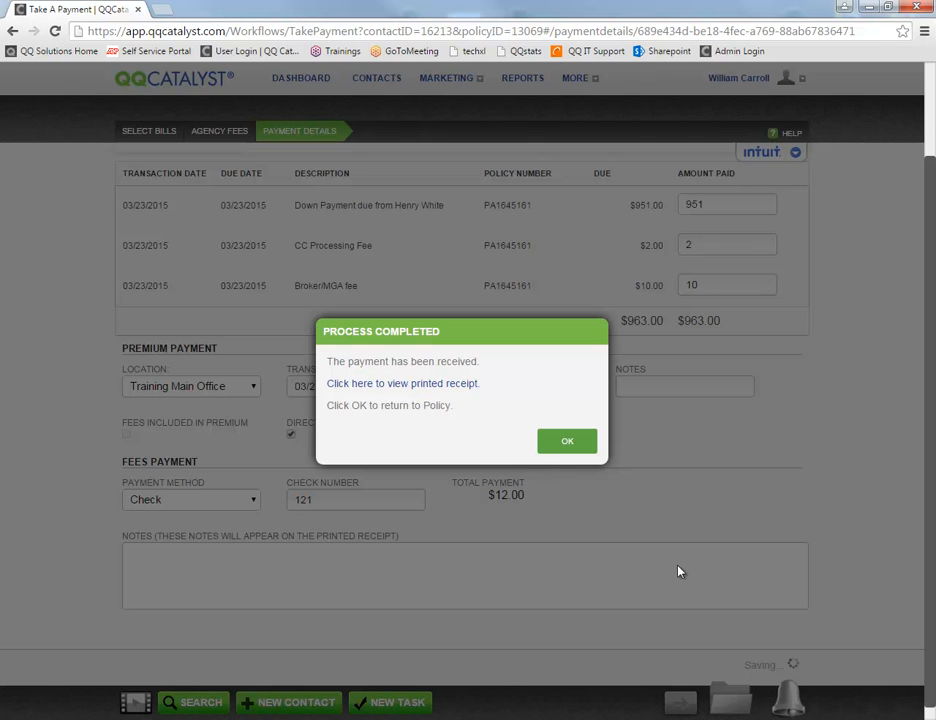
View the printed payment receipt, close it, and return to the policy's files.
click(418, 384)
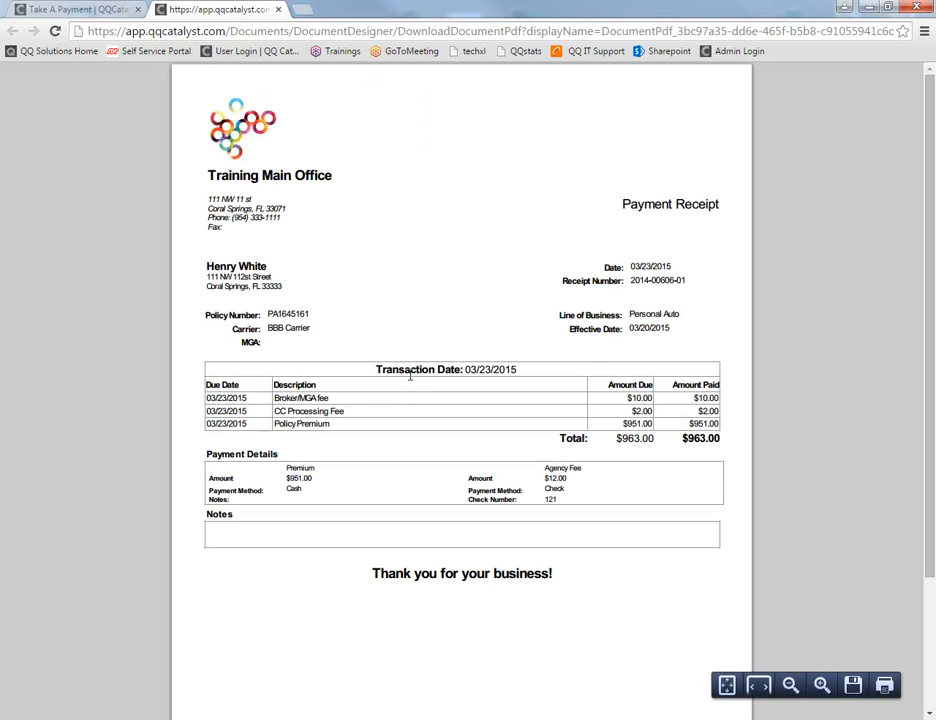
click(278, 9)
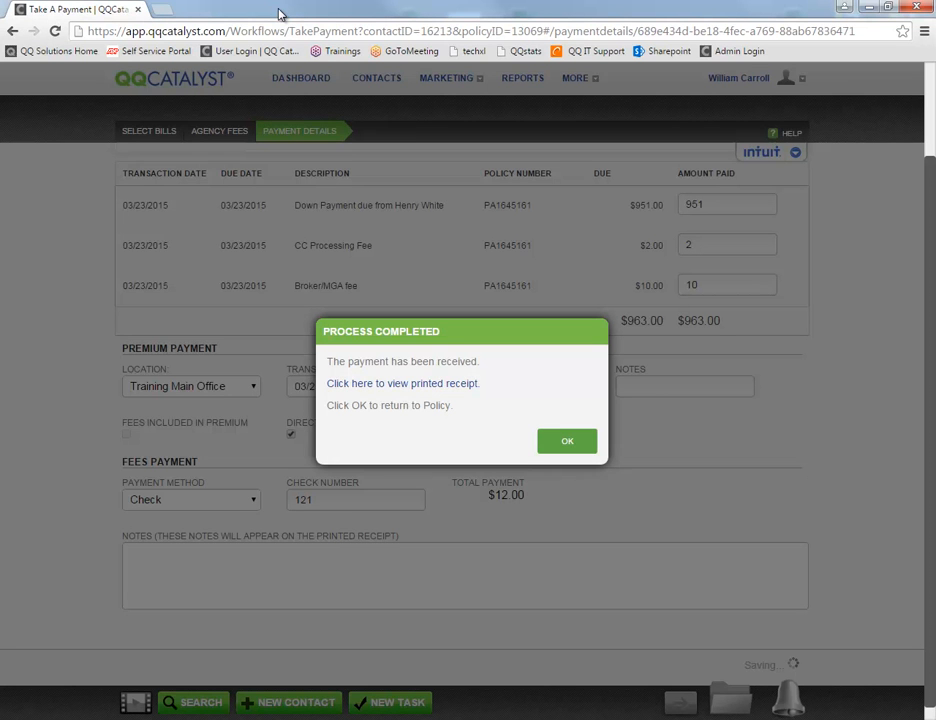
click(572, 448)
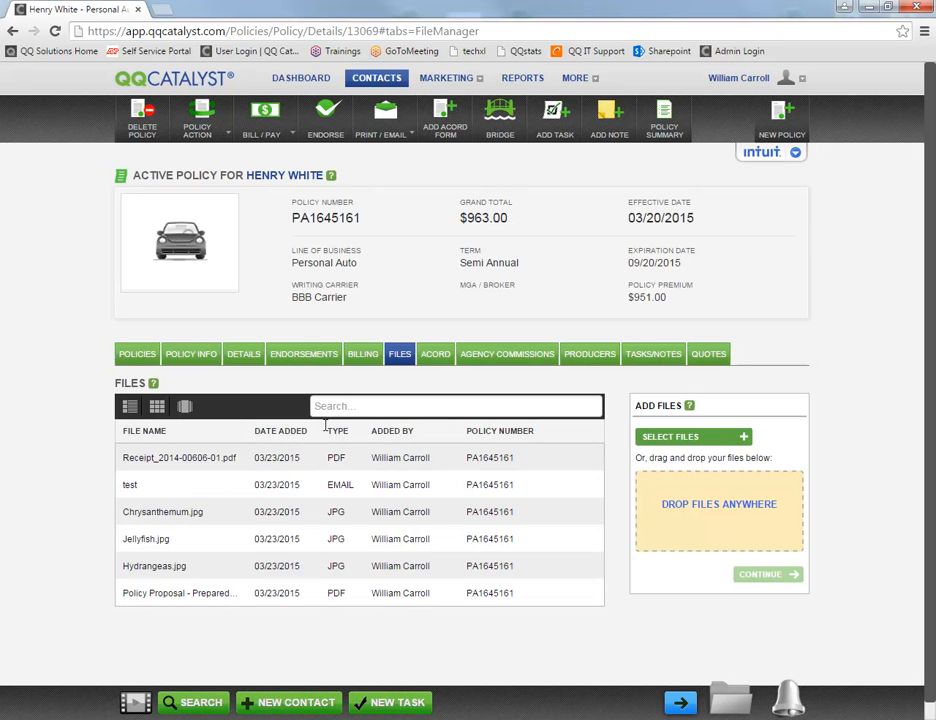
Review the billing entries under Customer, Carrier Commission and Carrier Premium, comparing the premium due to the carrier with the policy's grand total.
click(361, 359)
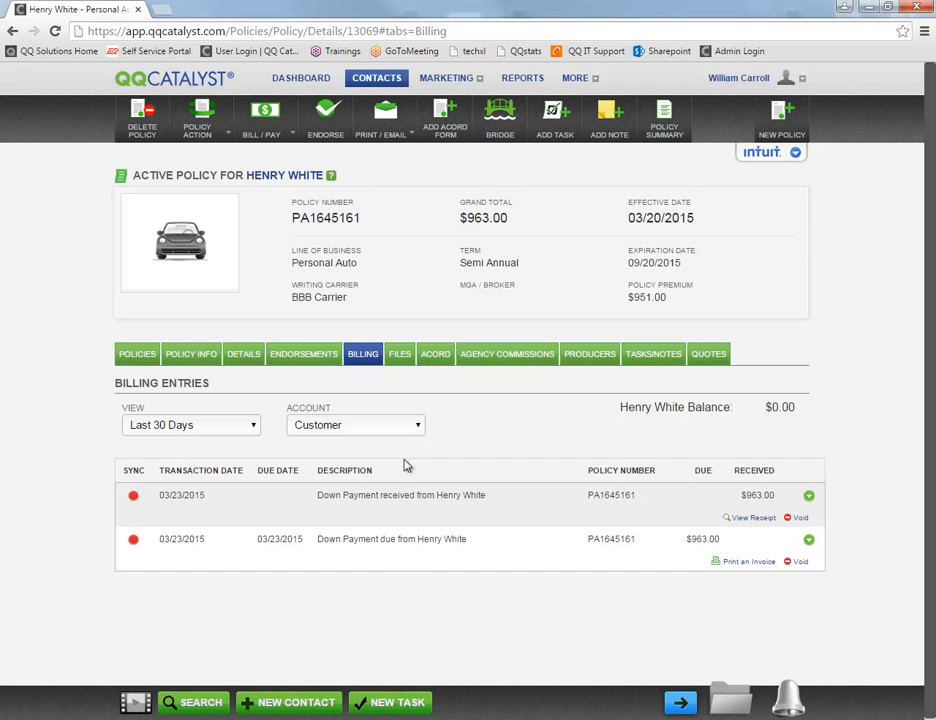
click(372, 432)
click(334, 457)
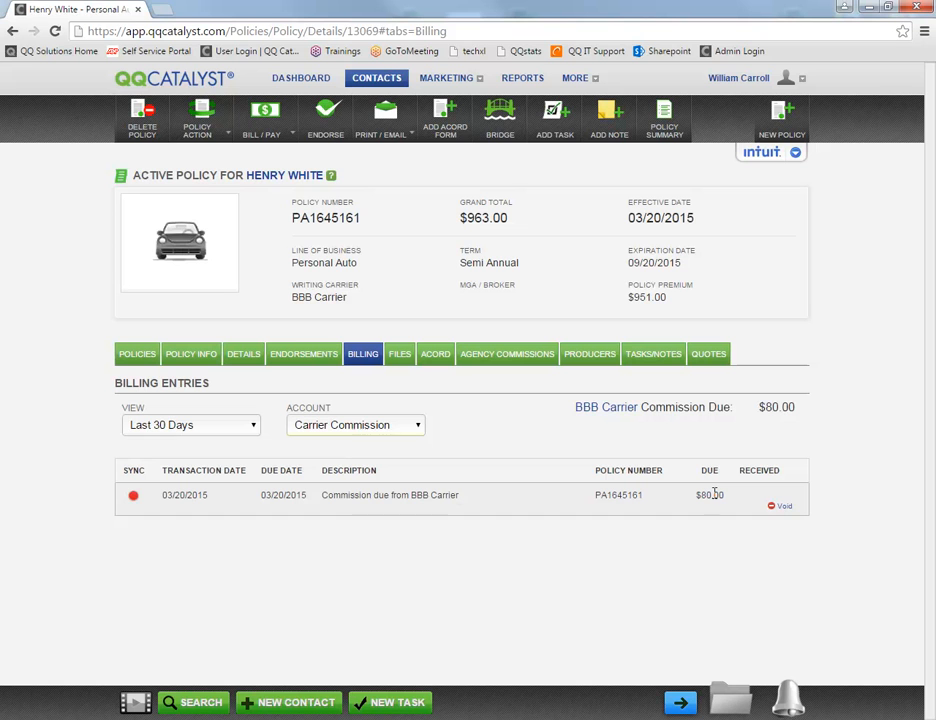
click(374, 428)
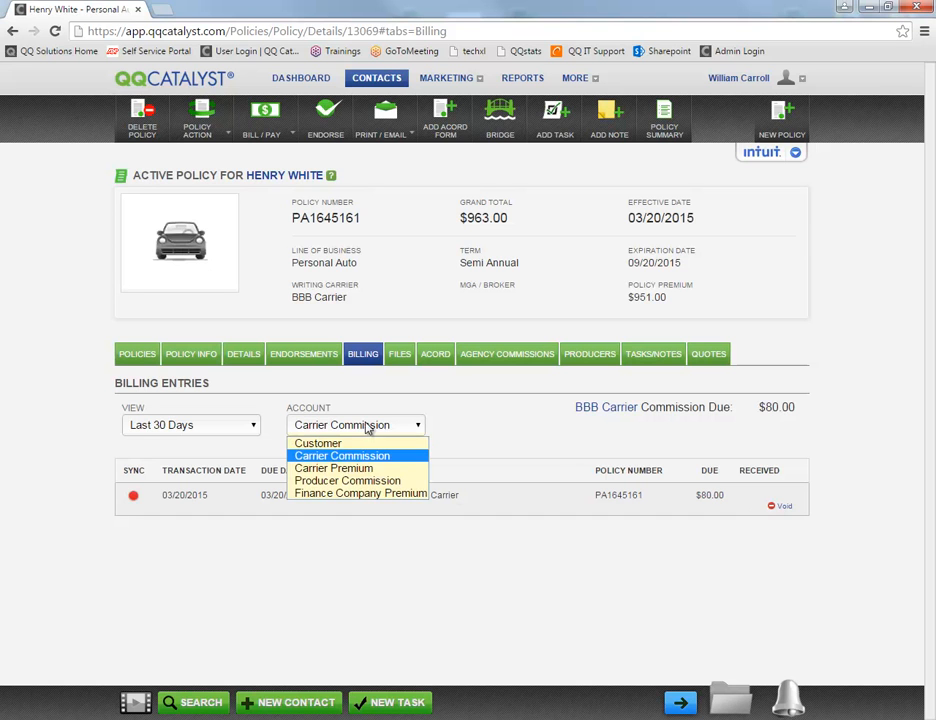
click(329, 469)
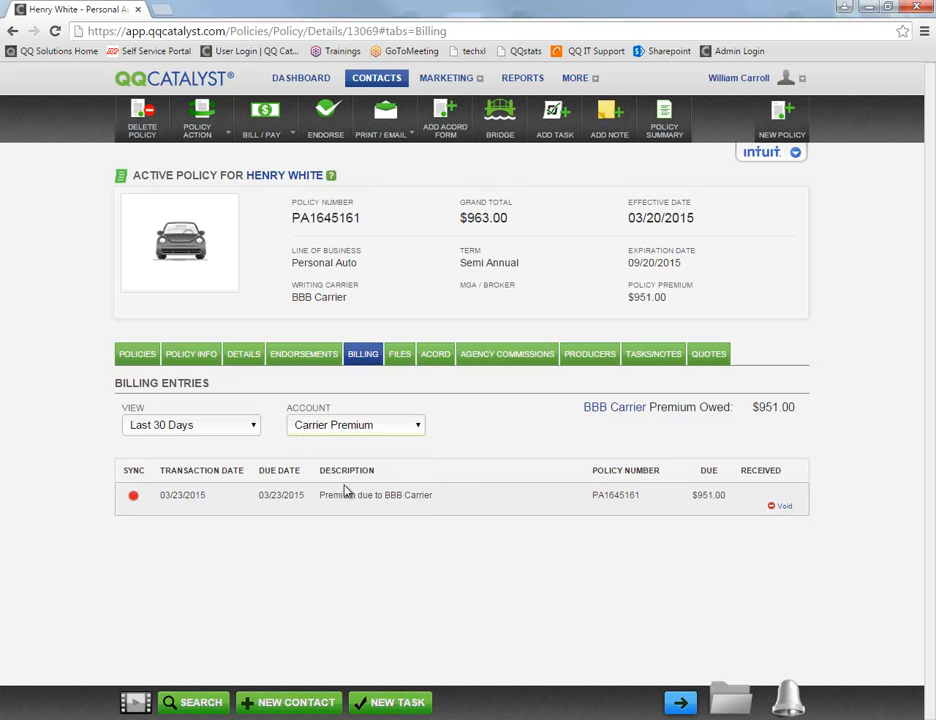
drag(692, 500, 727, 500)
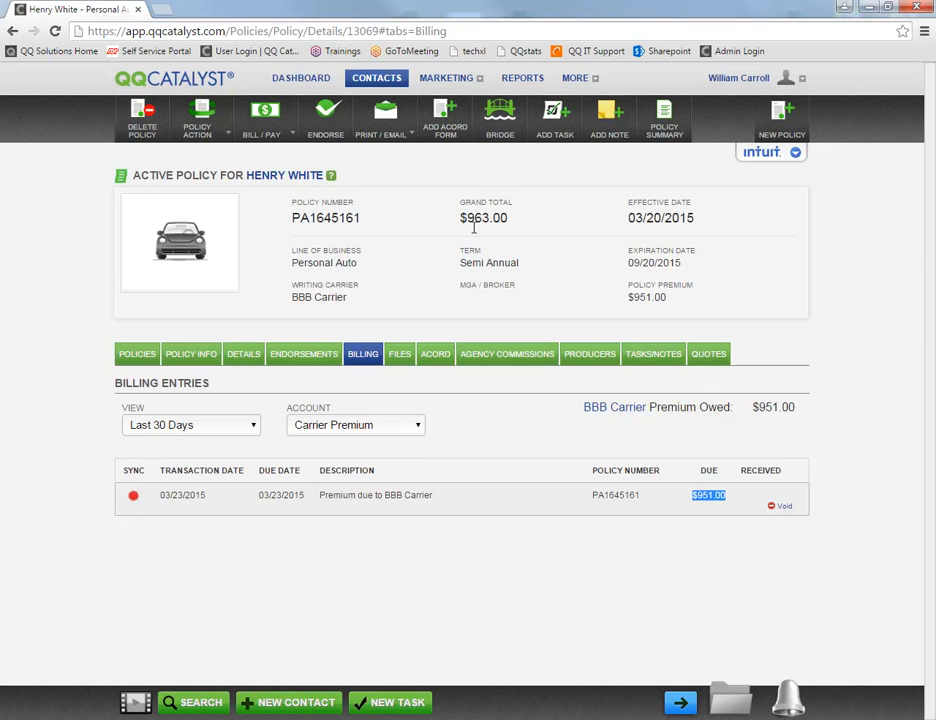
drag(496, 232, 518, 224)
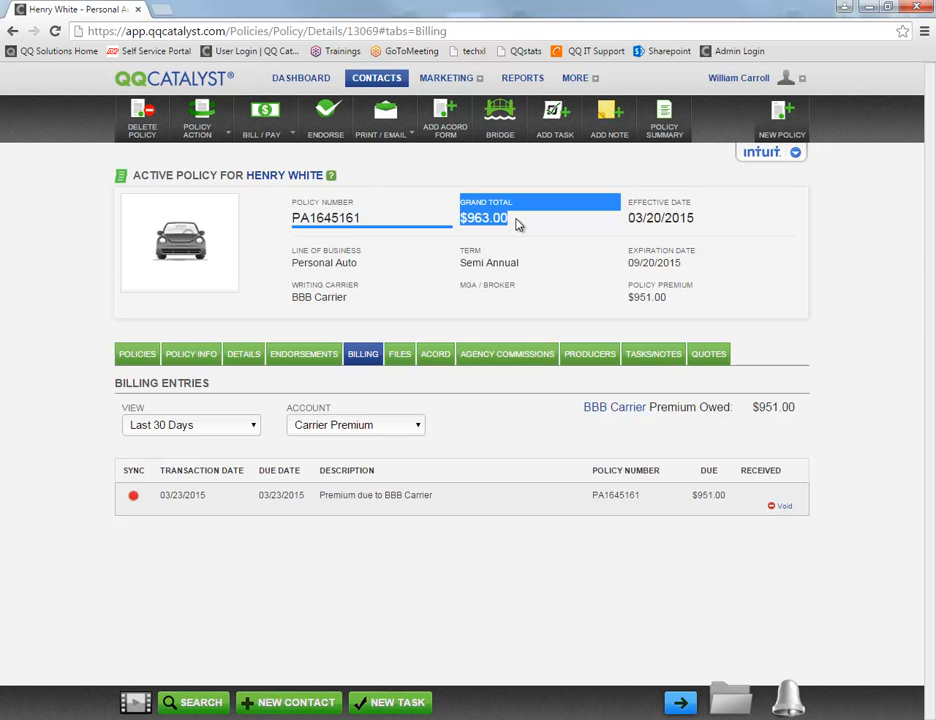
click(513, 242)
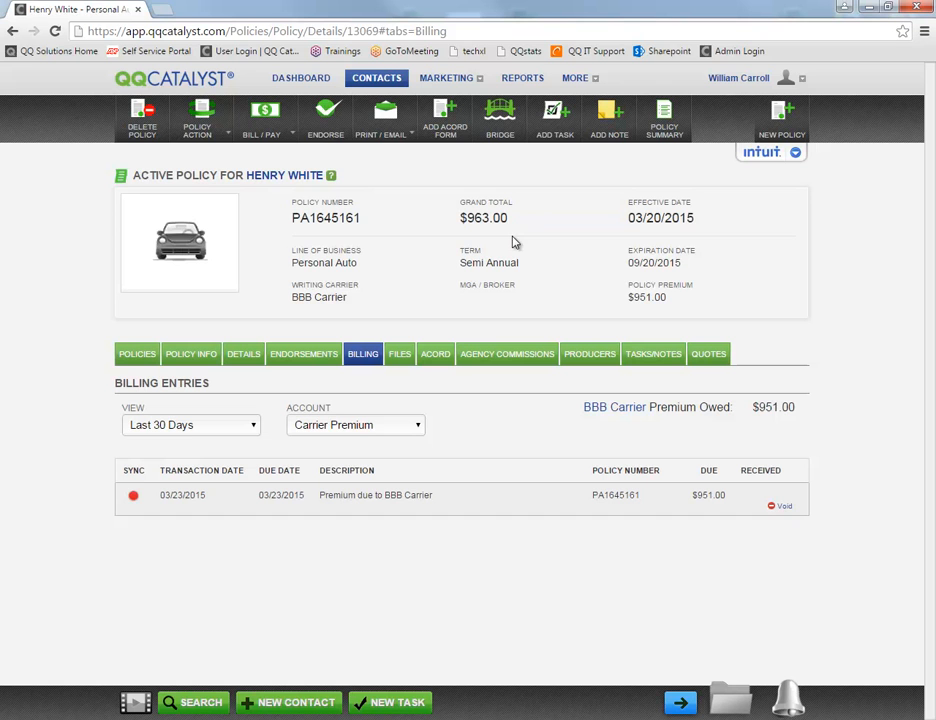
Reconcile the policy's premium for BBB Carrier by selecting the policy with 951 paid now, and finish with EFT as payment method.
click(614, 408)
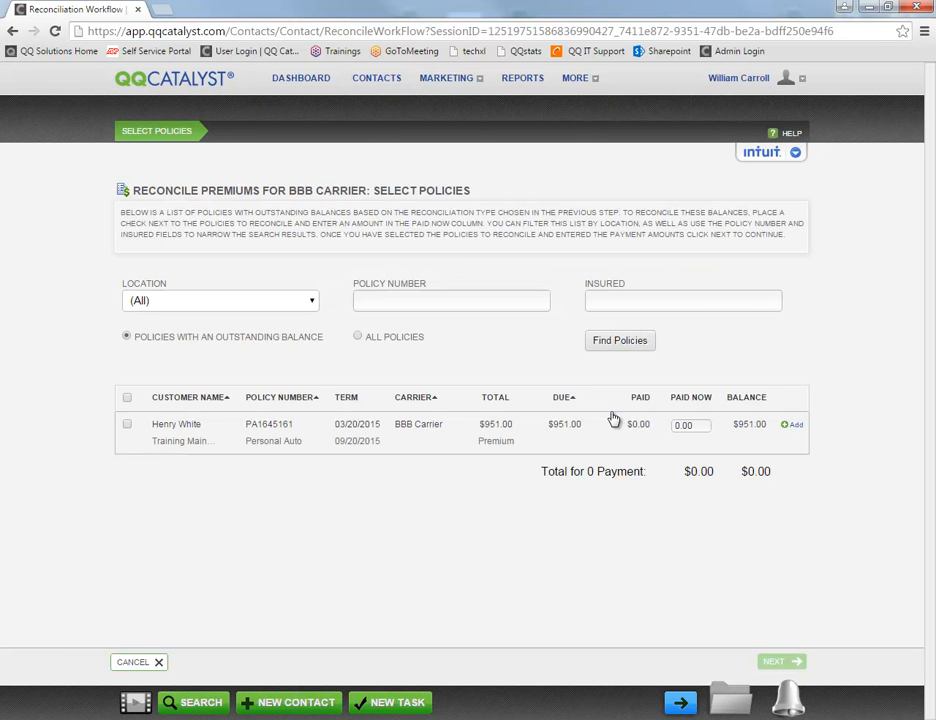
click(690, 425)
text(951)
click(127, 427)
click(127, 426)
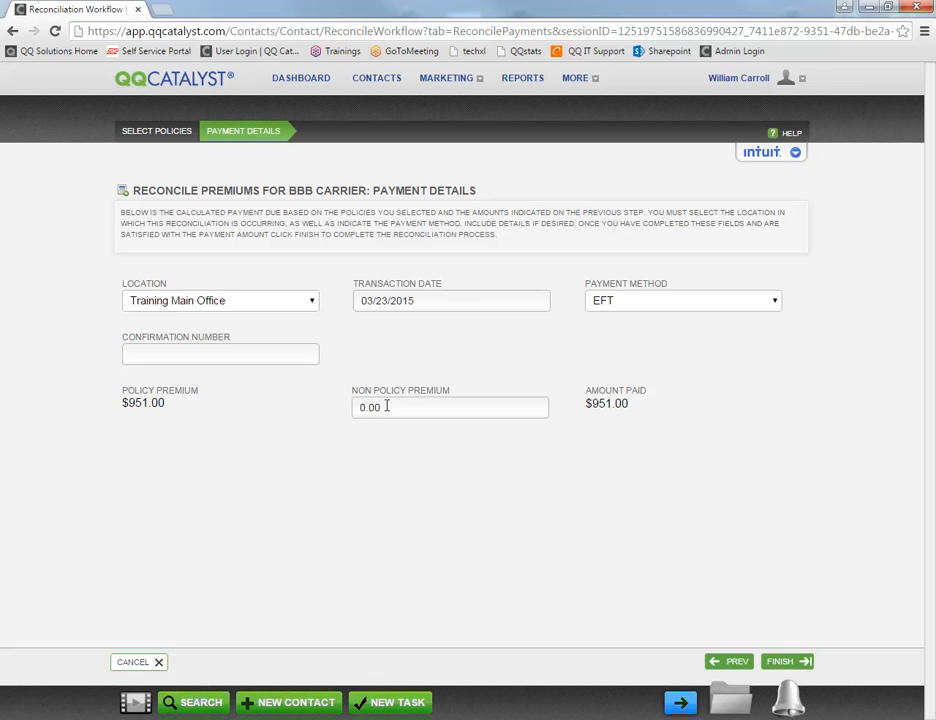
click(386, 406)
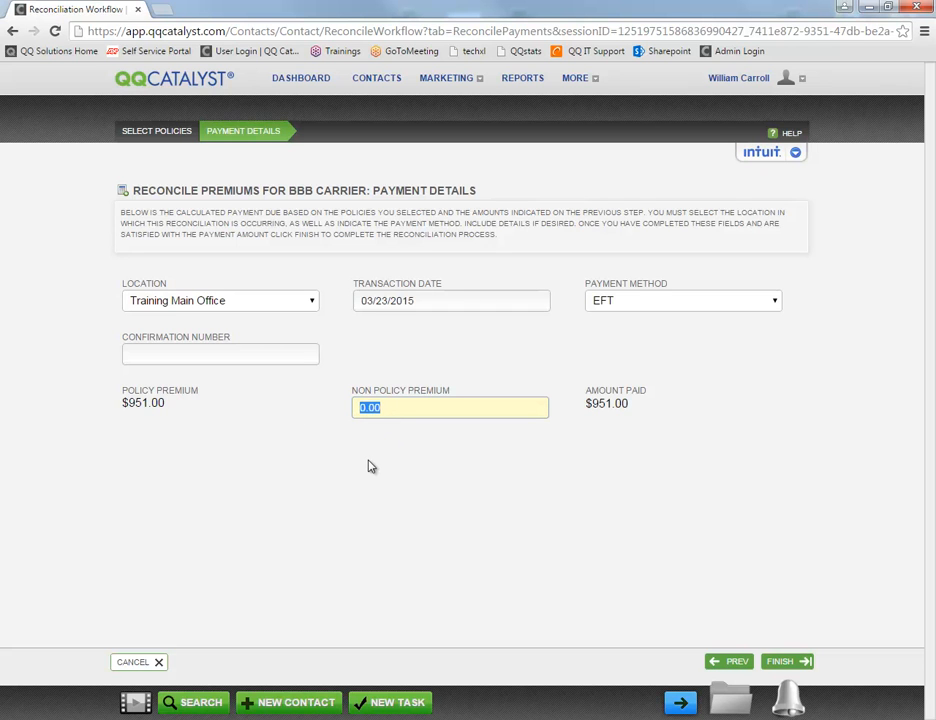
click(780, 662)
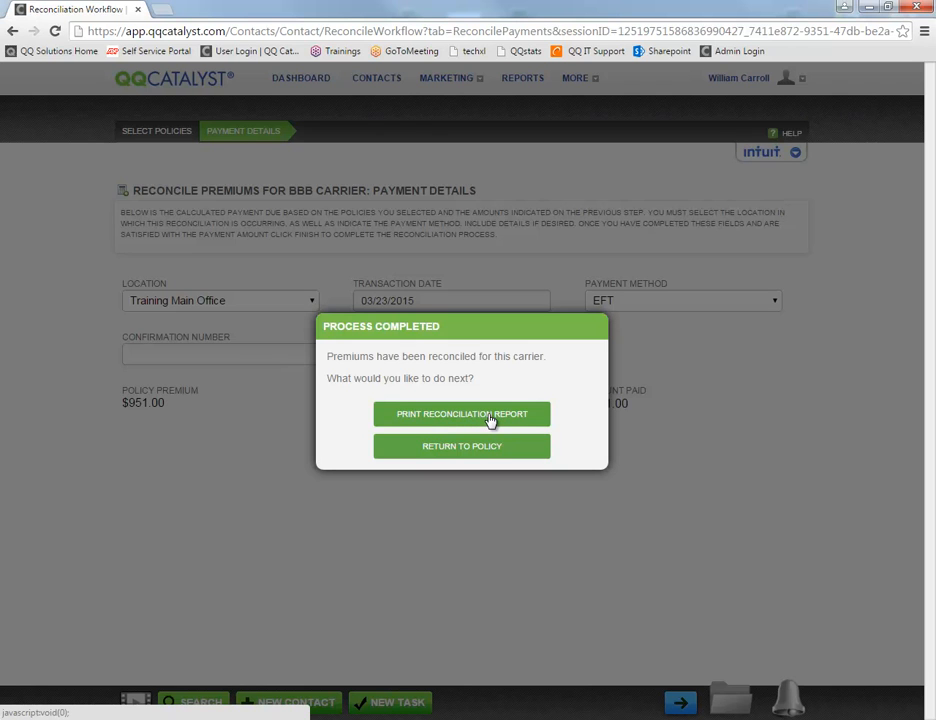
Return to the policy from the premium reconciliation and review its Carrier Premium billing entries.
click(449, 456)
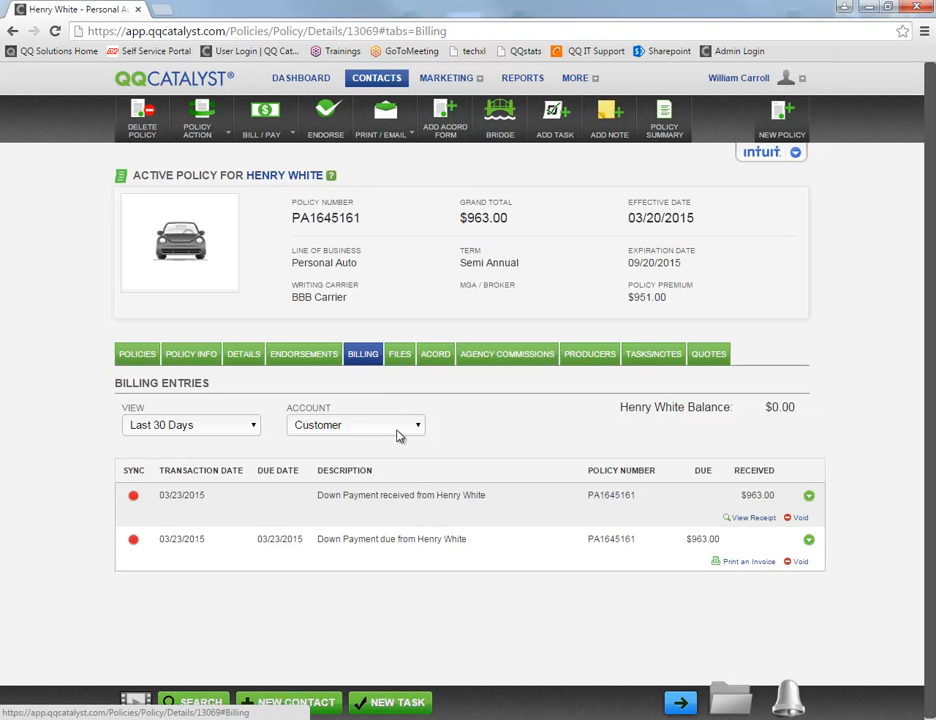
click(397, 426)
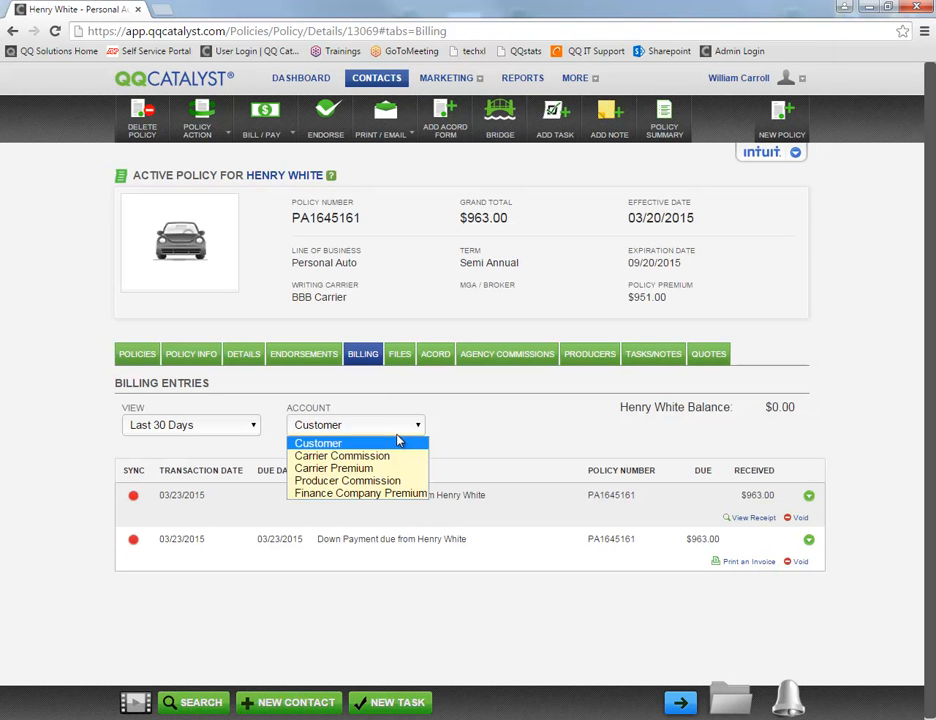
click(347, 469)
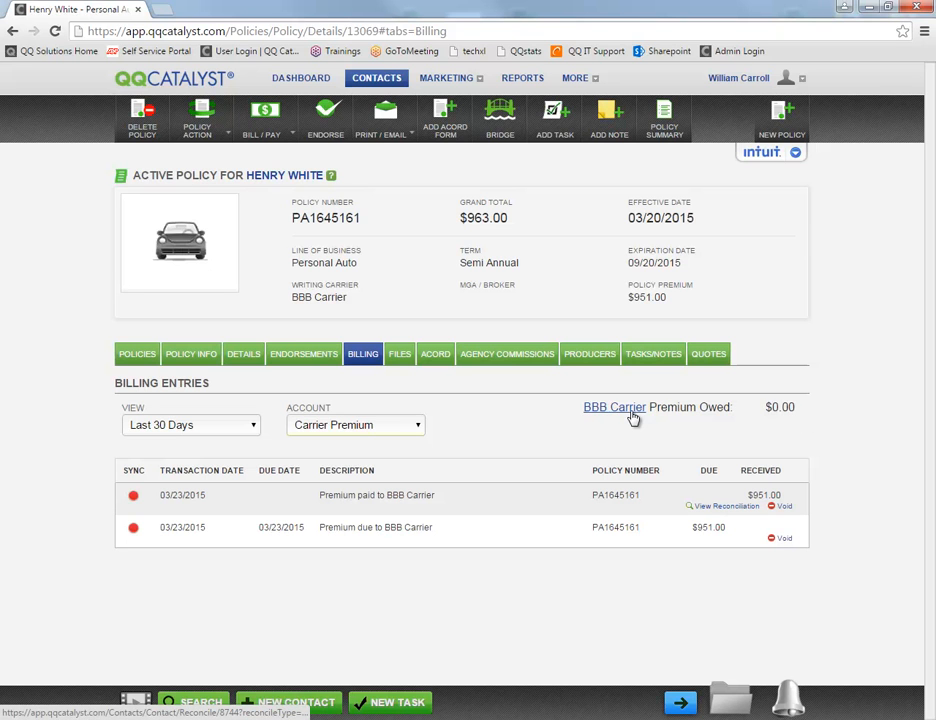
Show the Carrier Commission billing entries, start reconciling commissions for BBB Carrier, and open the policy's commission breakdown.
click(390, 428)
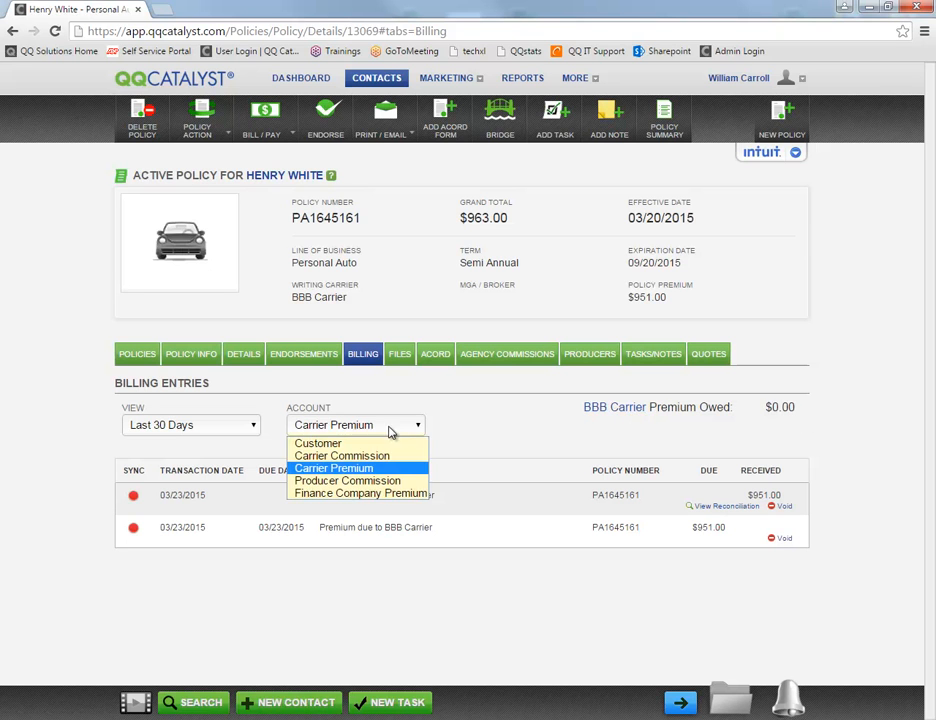
click(313, 457)
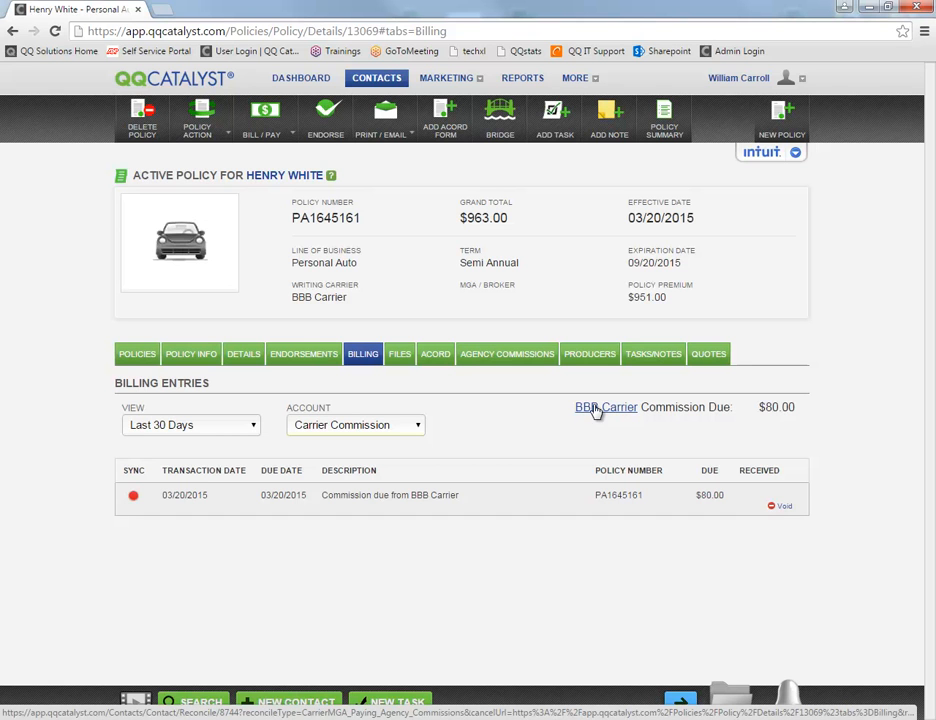
click(596, 409)
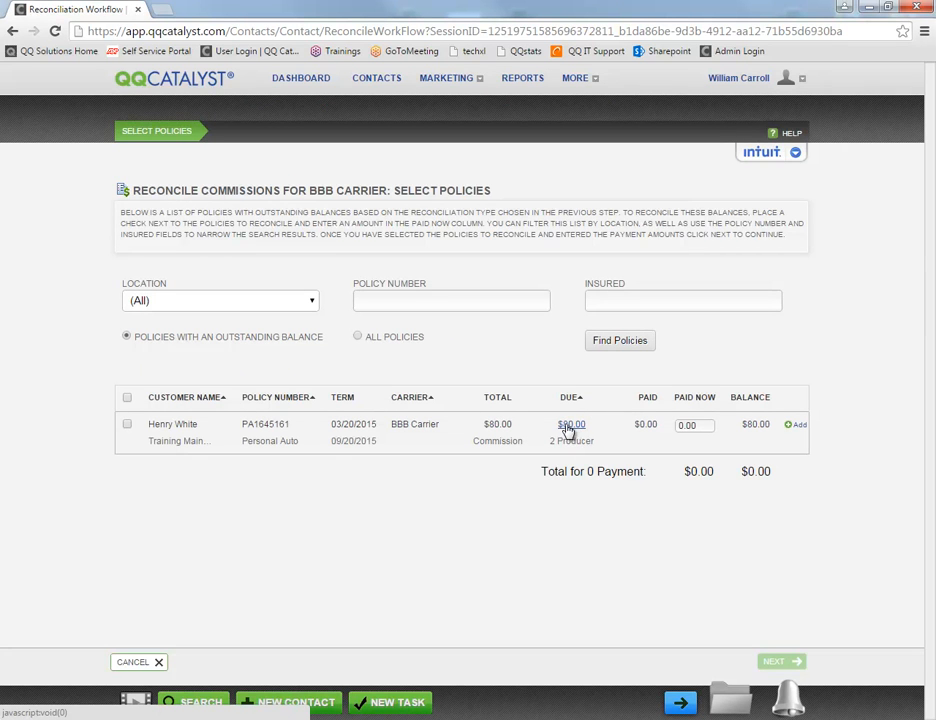
click(567, 427)
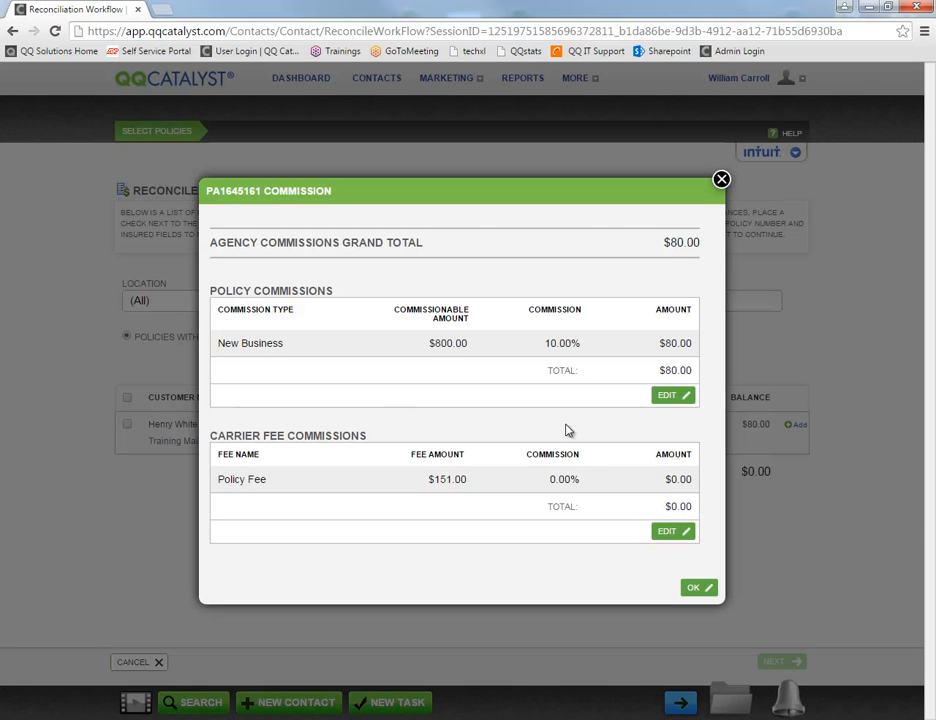
click(668, 397)
click(603, 330)
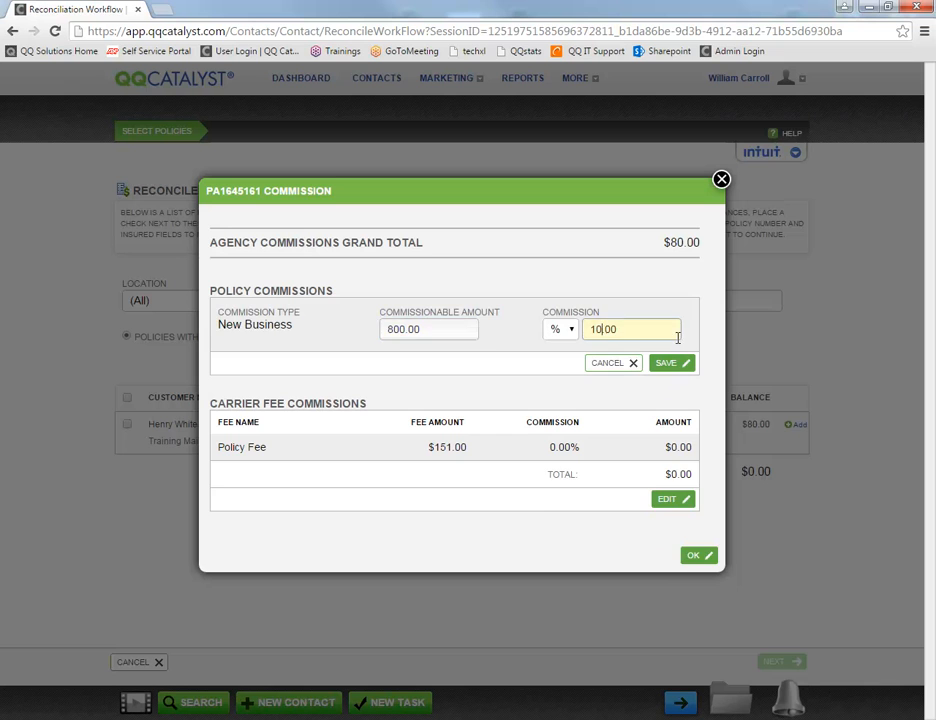
click(666, 363)
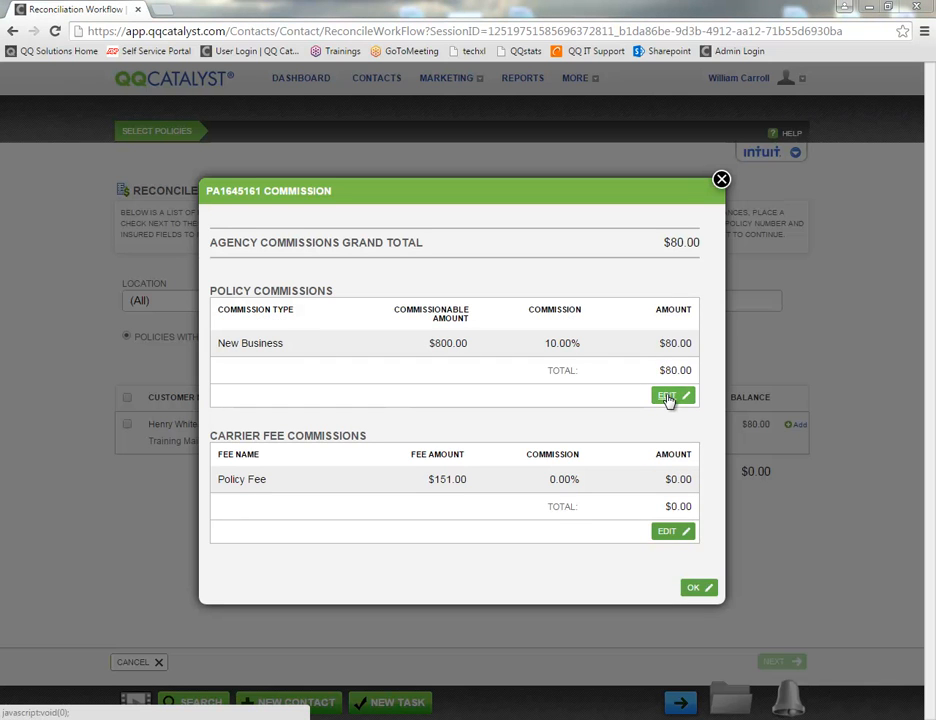
Set the New Business policy commission to 12%, save it, and close the commission breakdown.
click(668, 397)
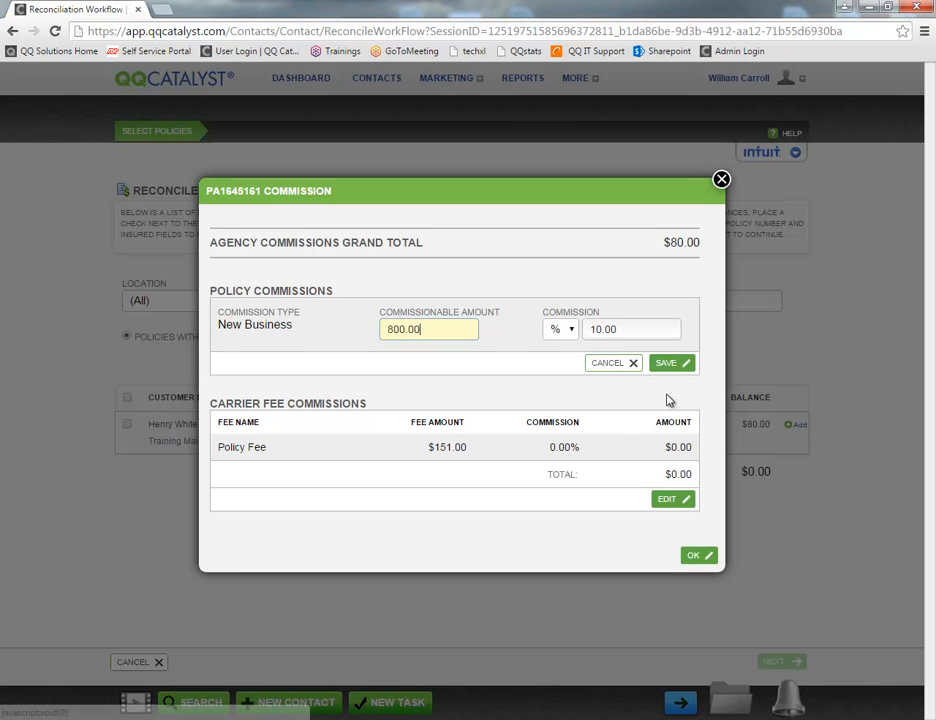
drag(440, 328, 382, 325)
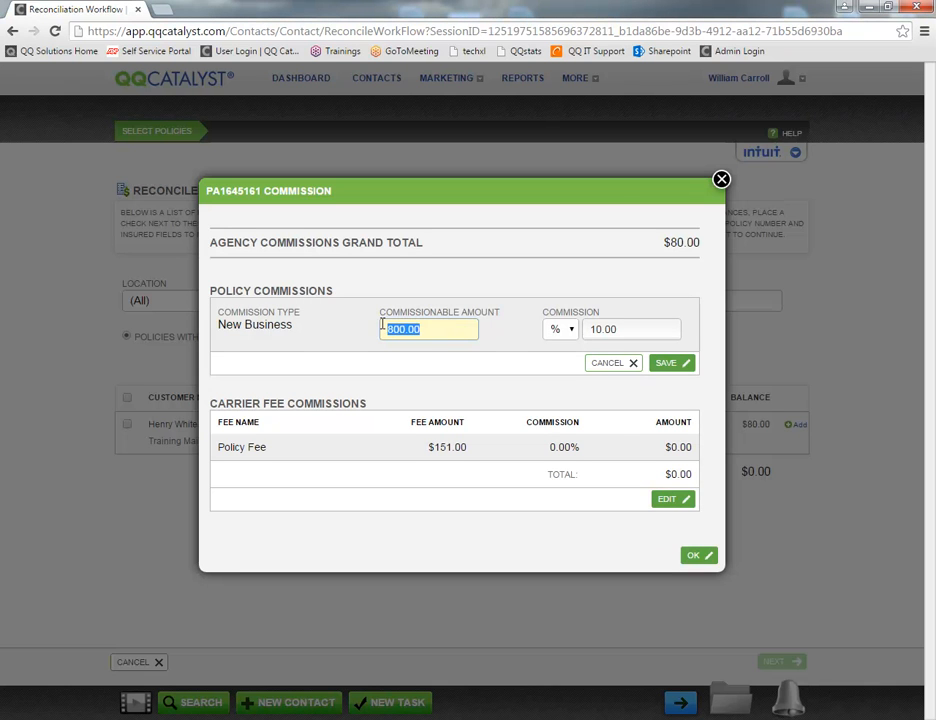
click(603, 331)
key(BackSpace)
text(2)
click(570, 330)
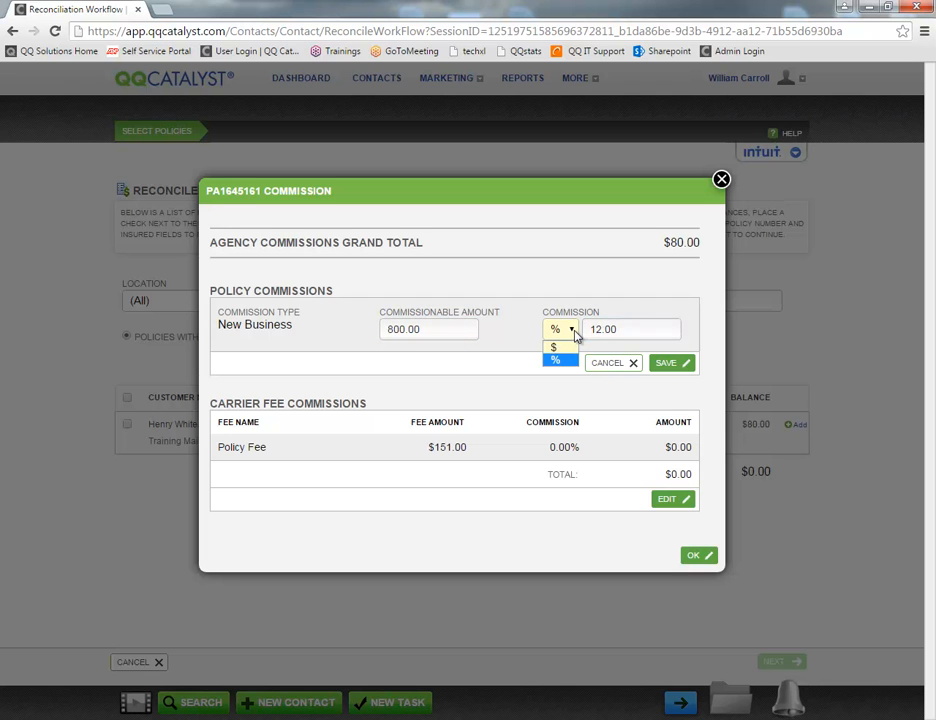
click(611, 352)
click(670, 363)
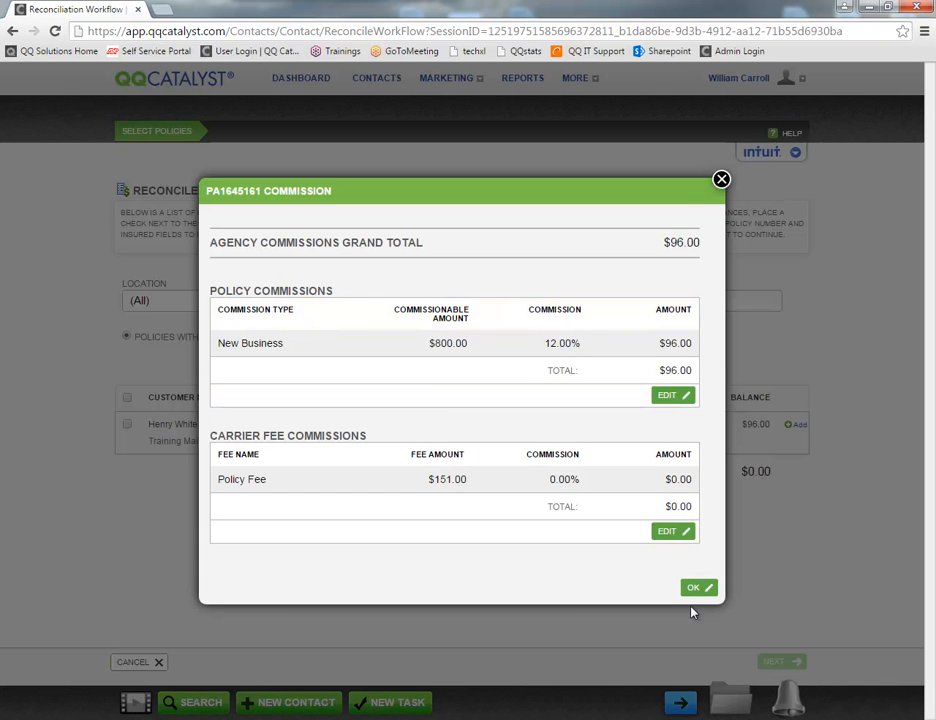
click(697, 590)
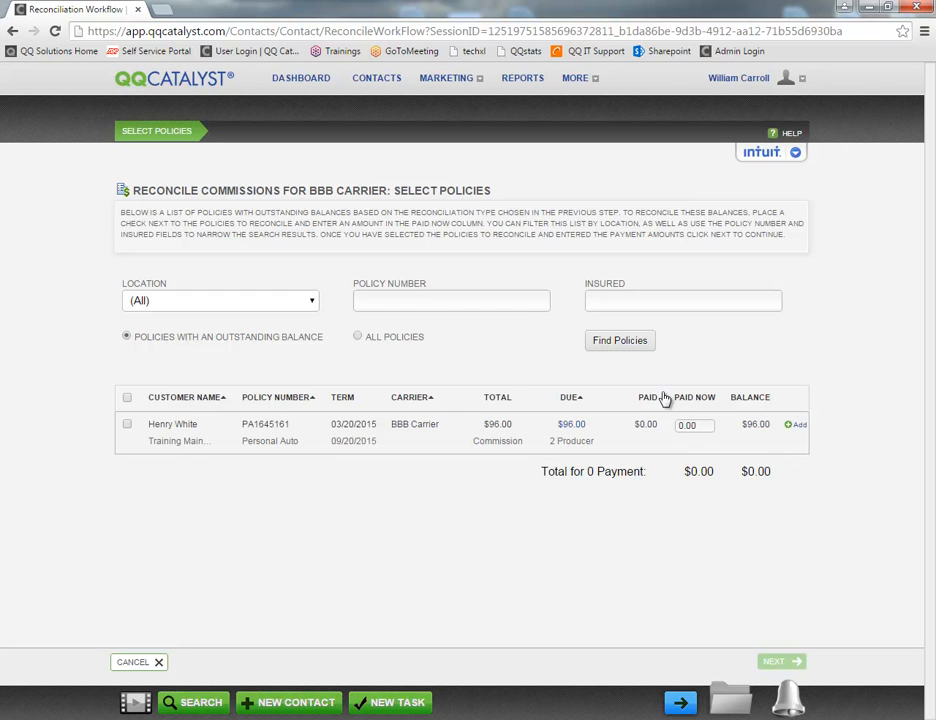
Enter a partial commission payment of 40 as the policy's paid now amount.
click(686, 425)
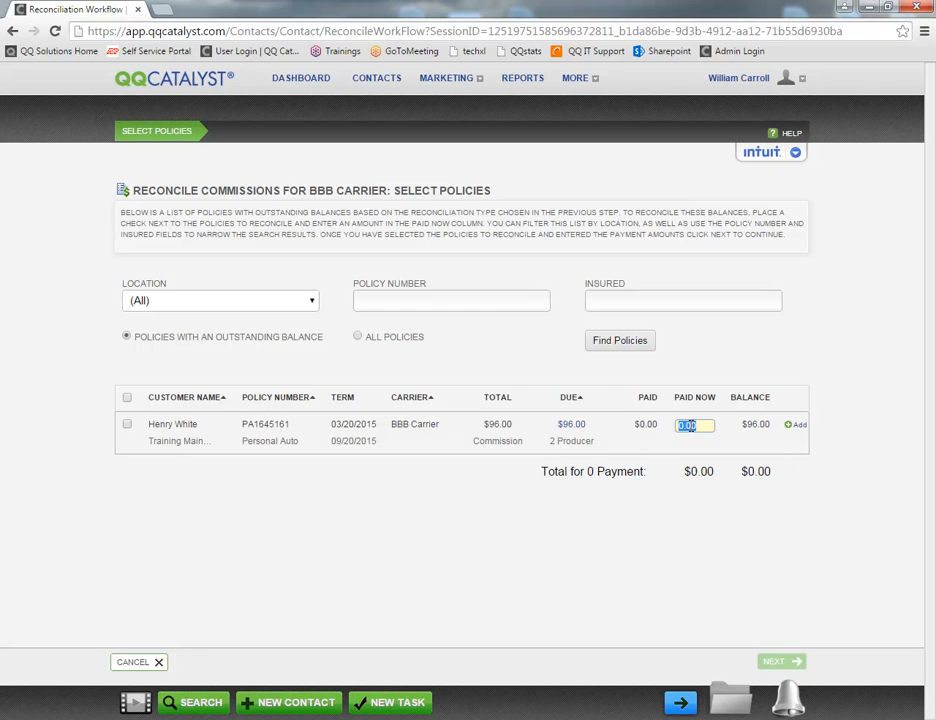
text(40)
click(655, 457)
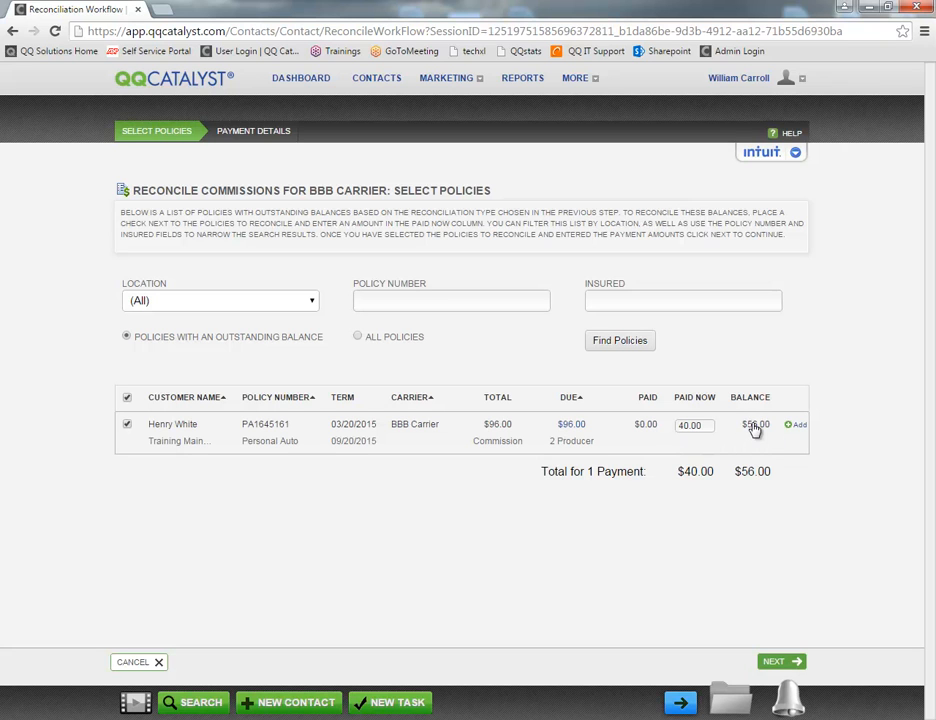
Reselect the policy to pay the full 96 commission, finish the reconciliation with EFT, and return to the policy.
click(127, 426)
click(127, 426)
click(777, 661)
drag(378, 410, 268, 417)
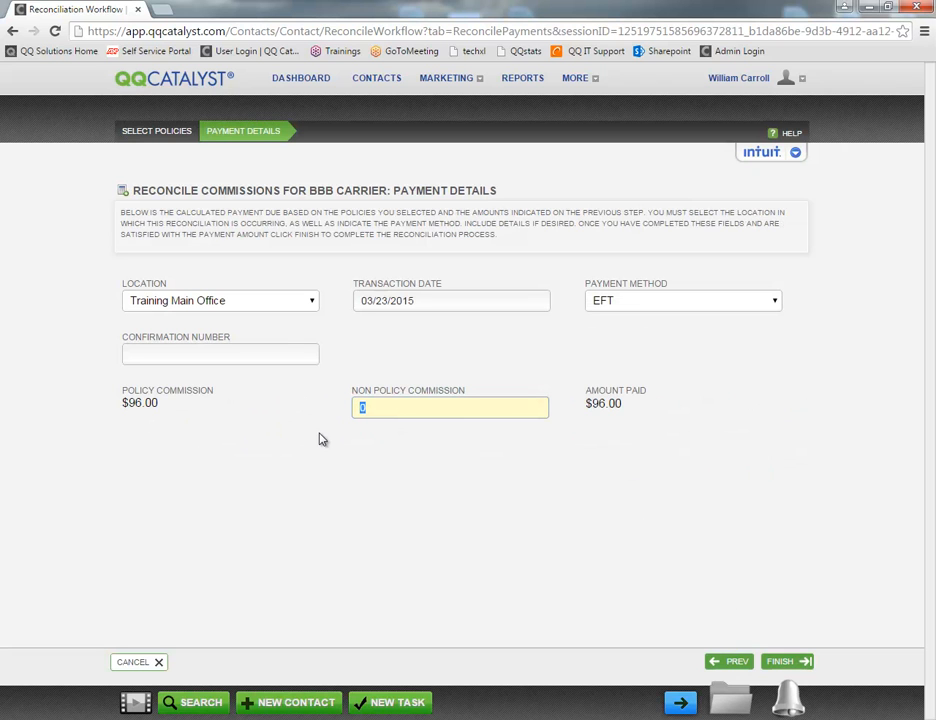
click(778, 663)
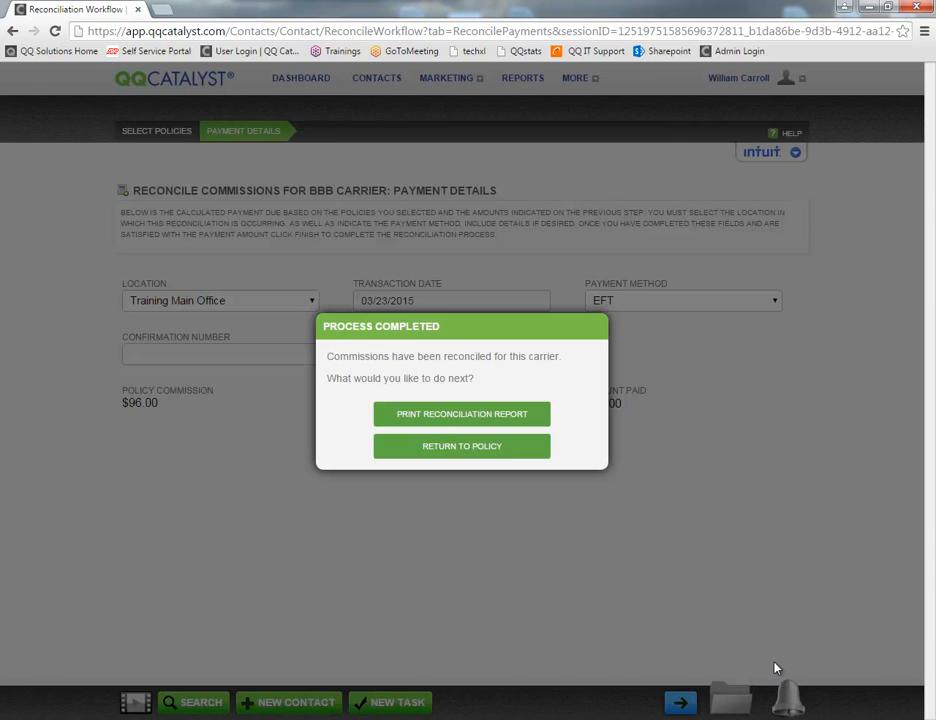
click(459, 451)
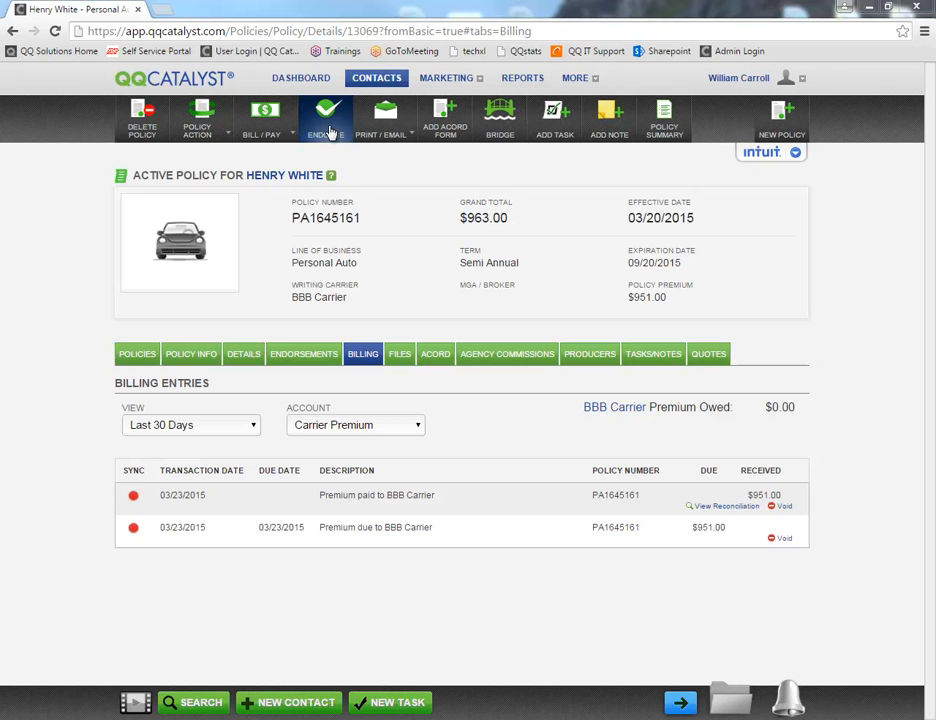
Start a new endorsement on the policy, entering the endorsement number and choosing Add a vehicle as the reason.
click(306, 358)
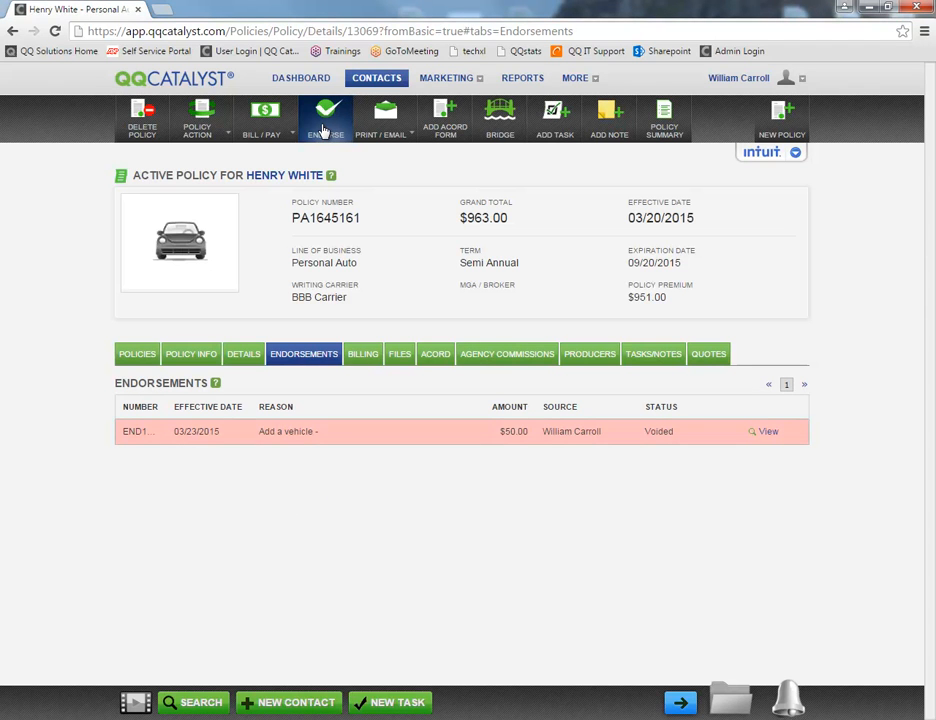
click(325, 118)
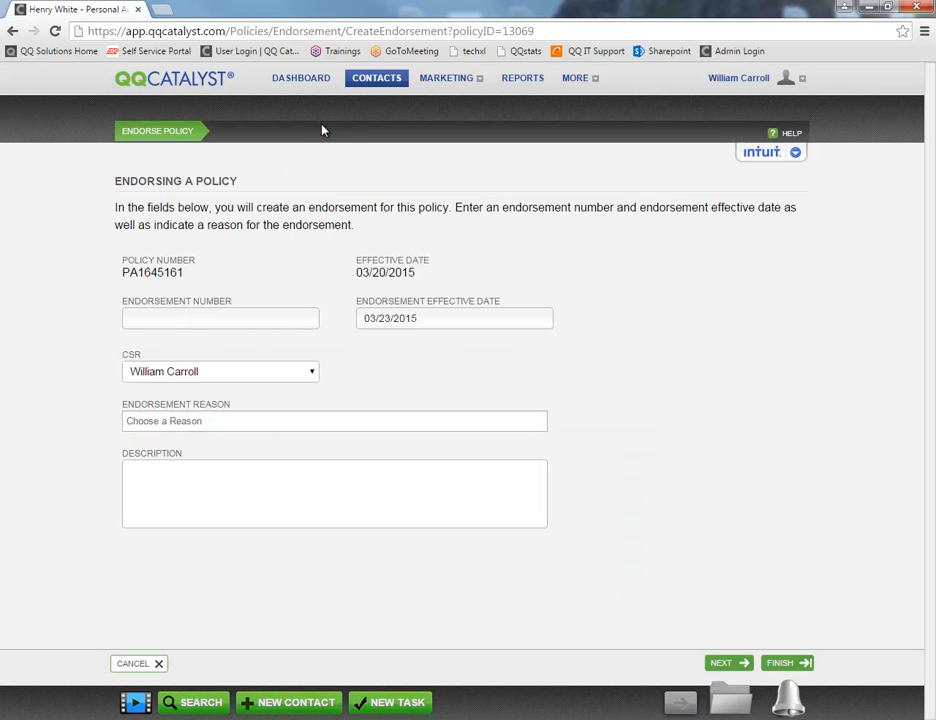
click(154, 315)
text(ENd165465163)
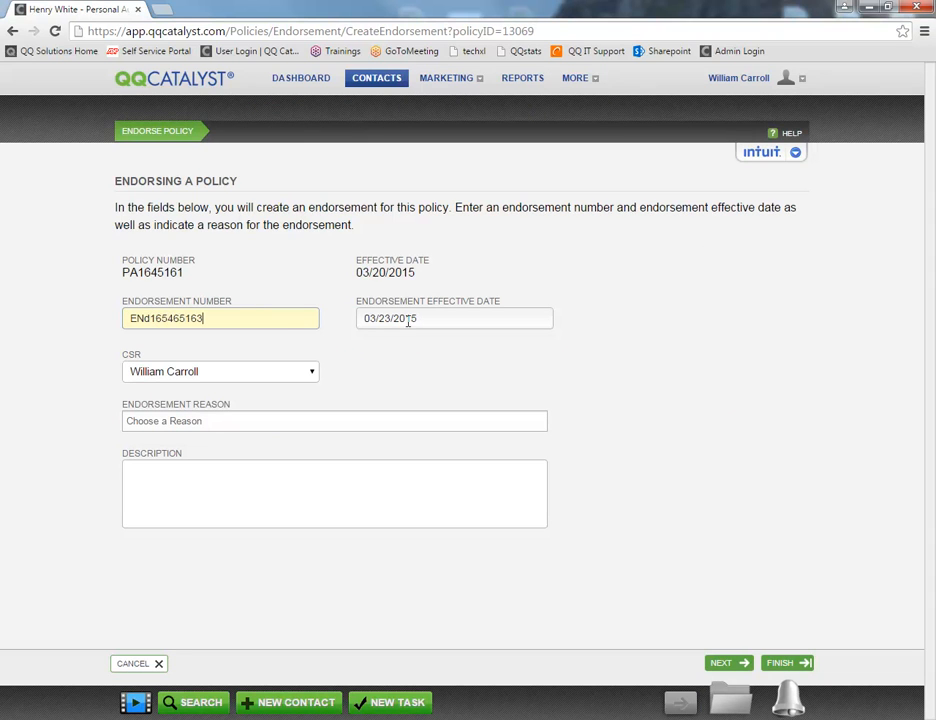
click(247, 420)
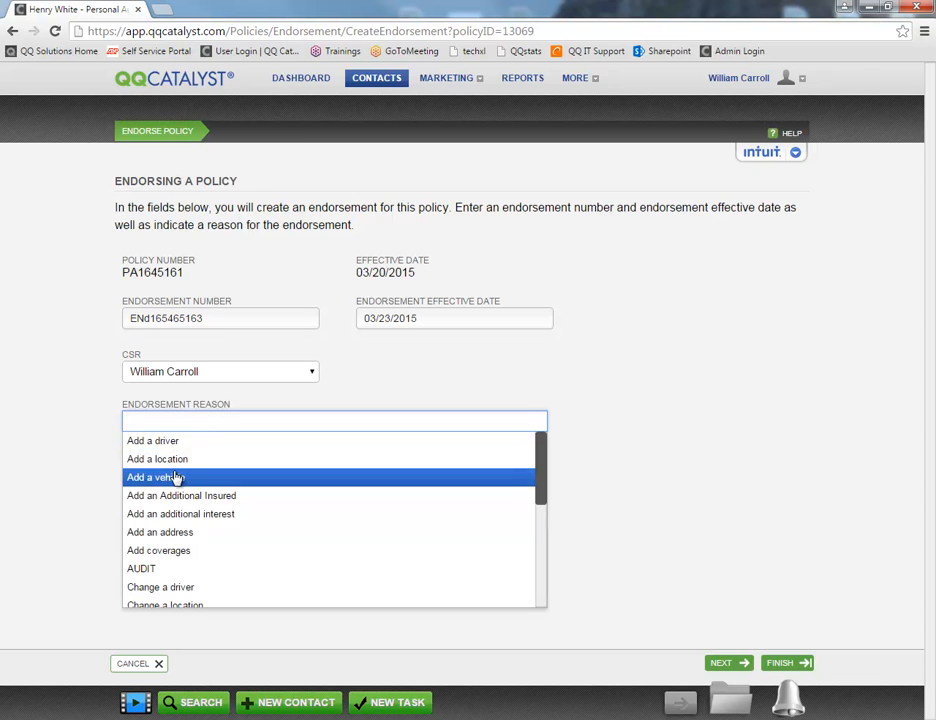
click(178, 478)
click(224, 421)
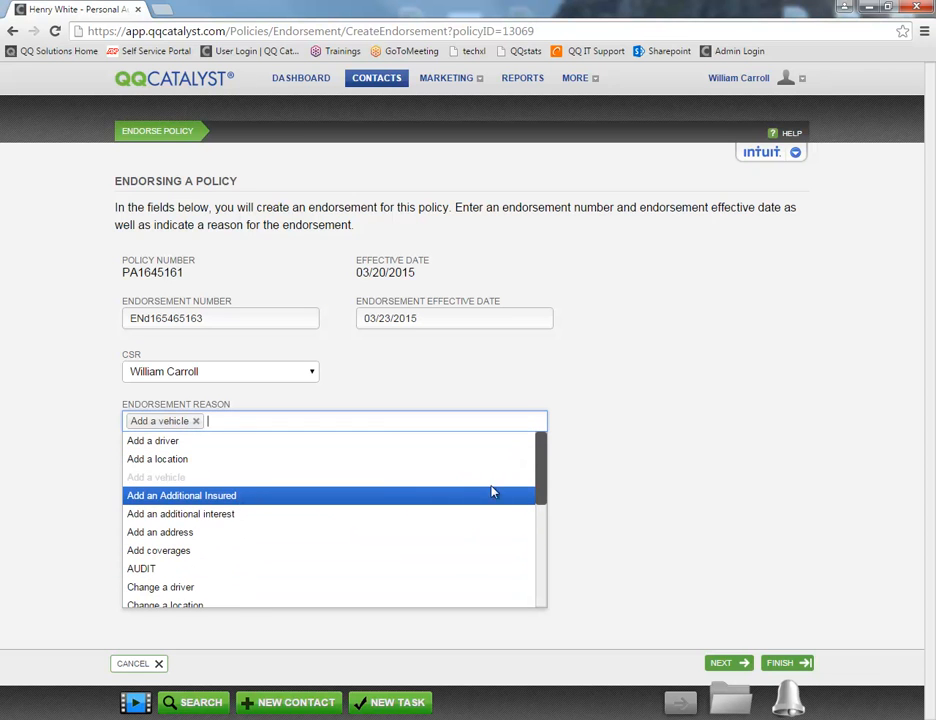
click(665, 456)
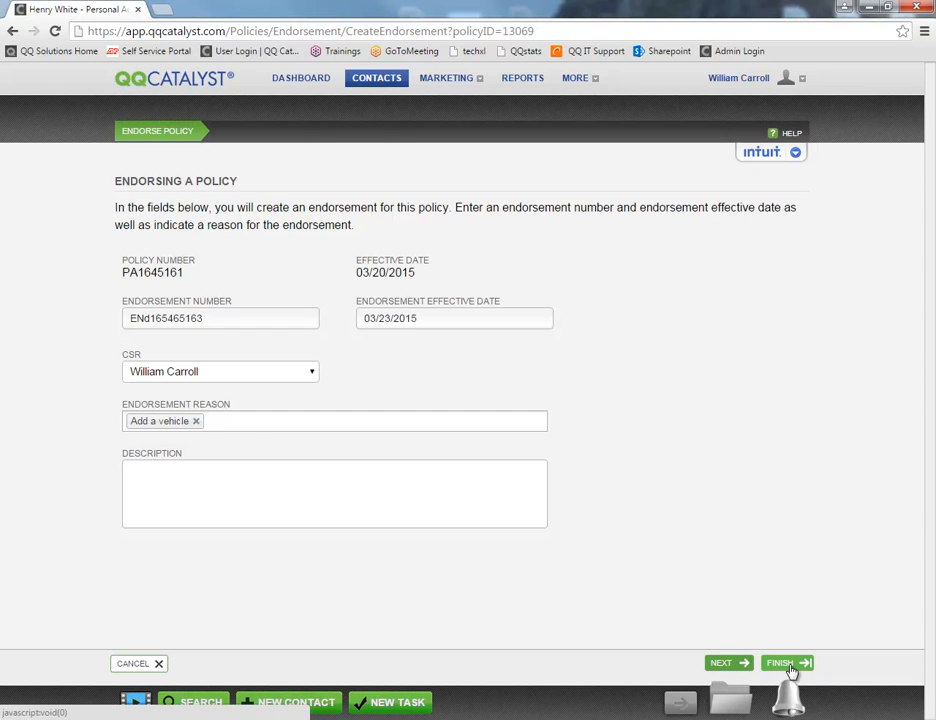
click(722, 664)
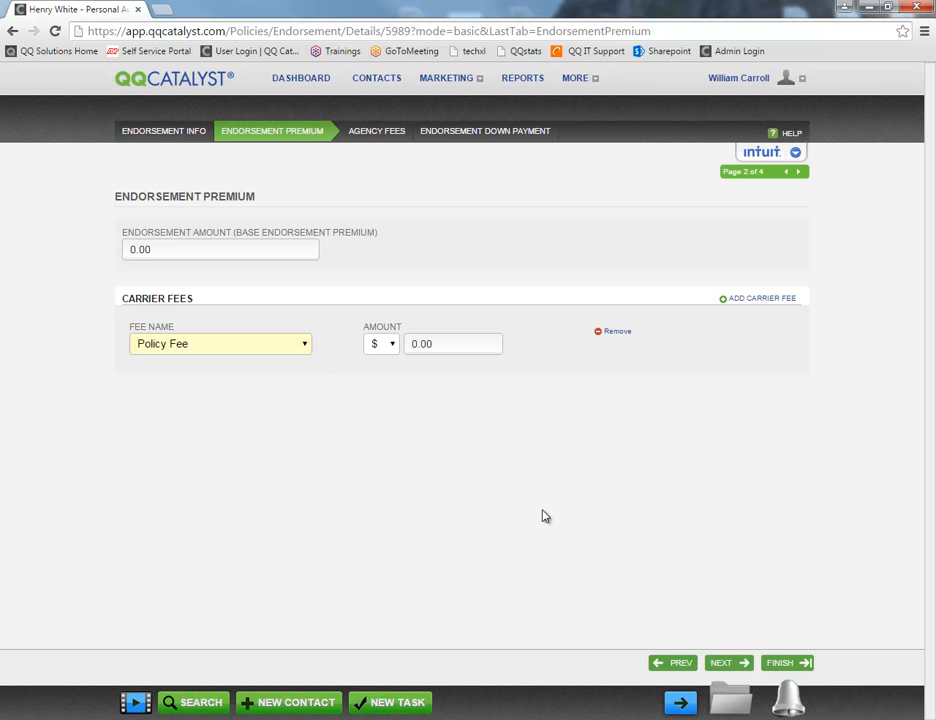
Set the base endorsement premium to 50, add no agency fees, and finish the endorsement.
click(169, 252)
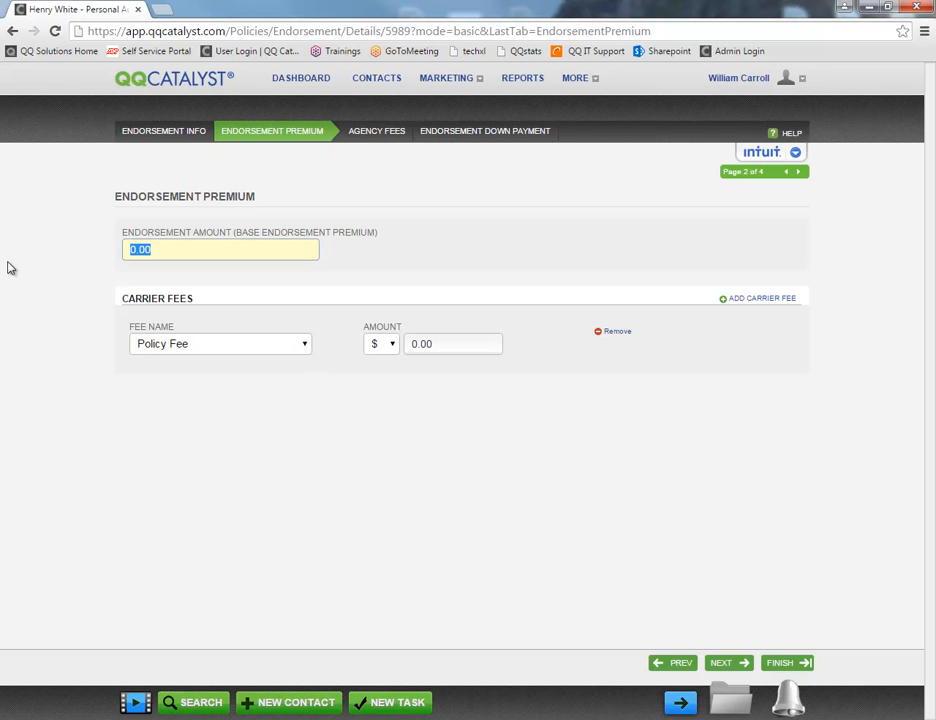
text(50)
click(721, 665)
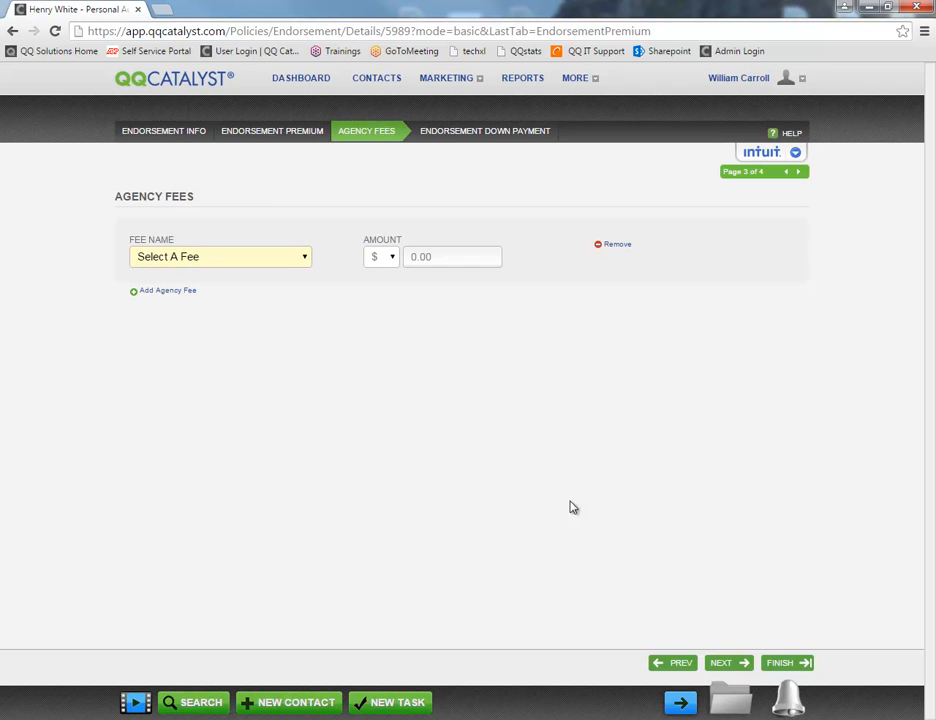
click(727, 665)
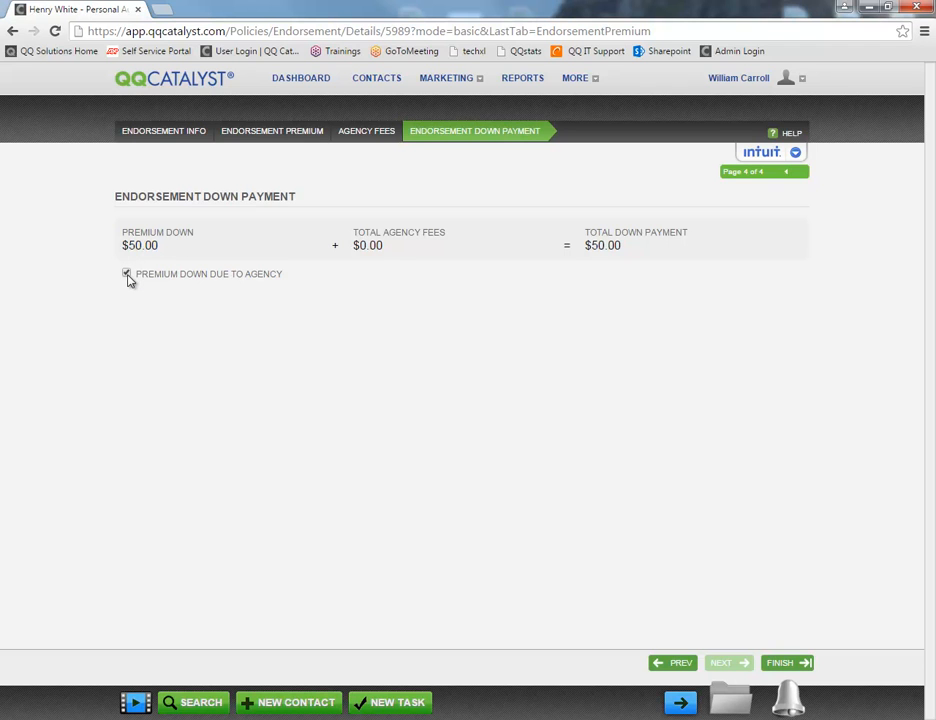
click(784, 665)
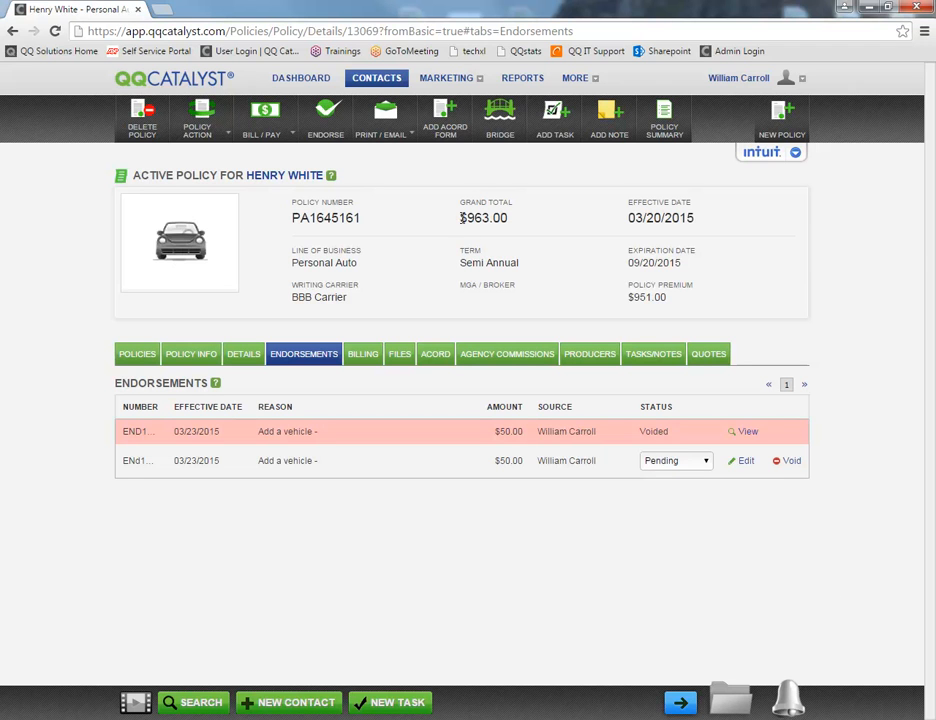
Approve the pending Add a vehicle endorsement and check its entry in the policy's agency commissions.
click(676, 463)
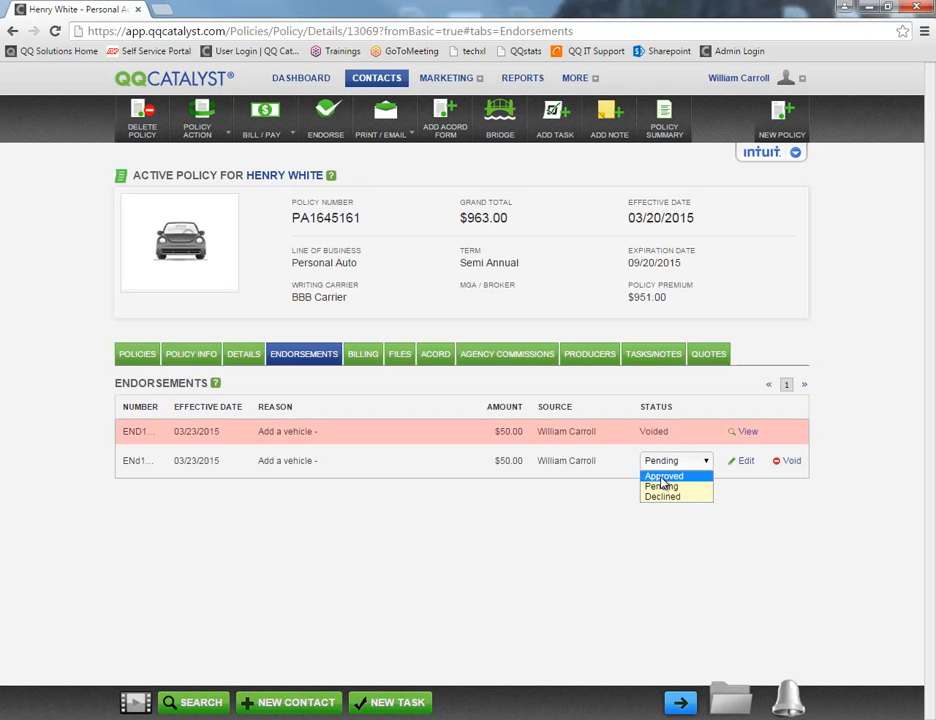
click(660, 478)
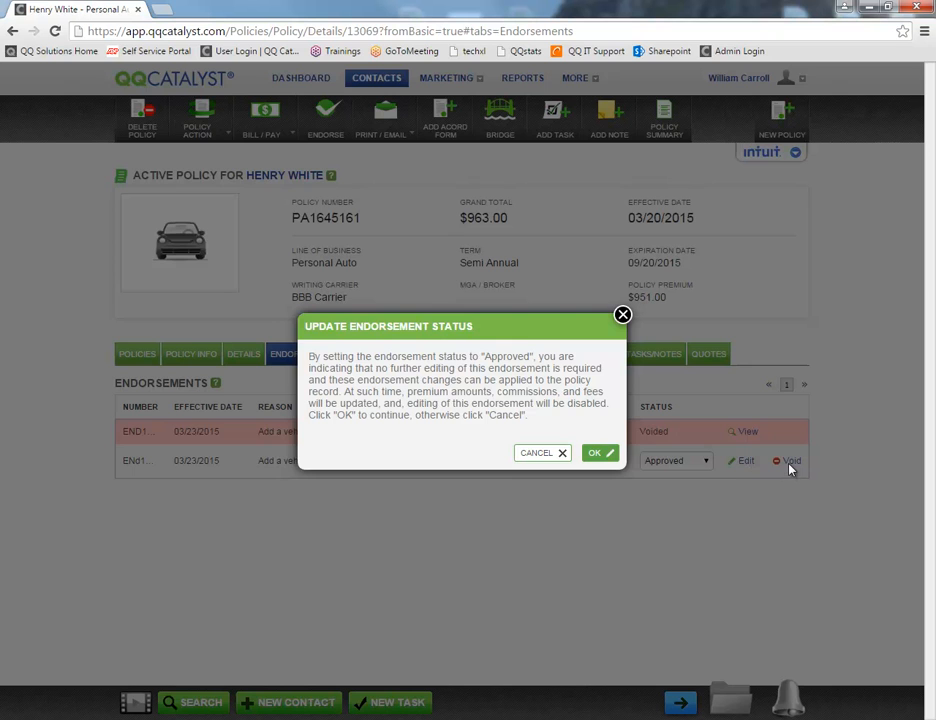
click(600, 453)
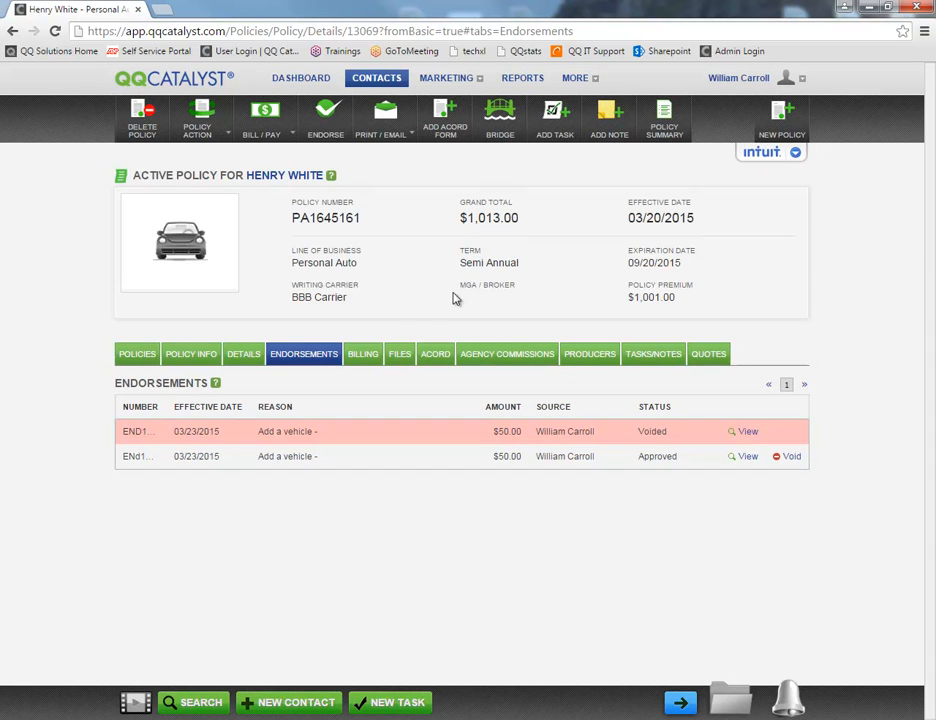
click(538, 362)
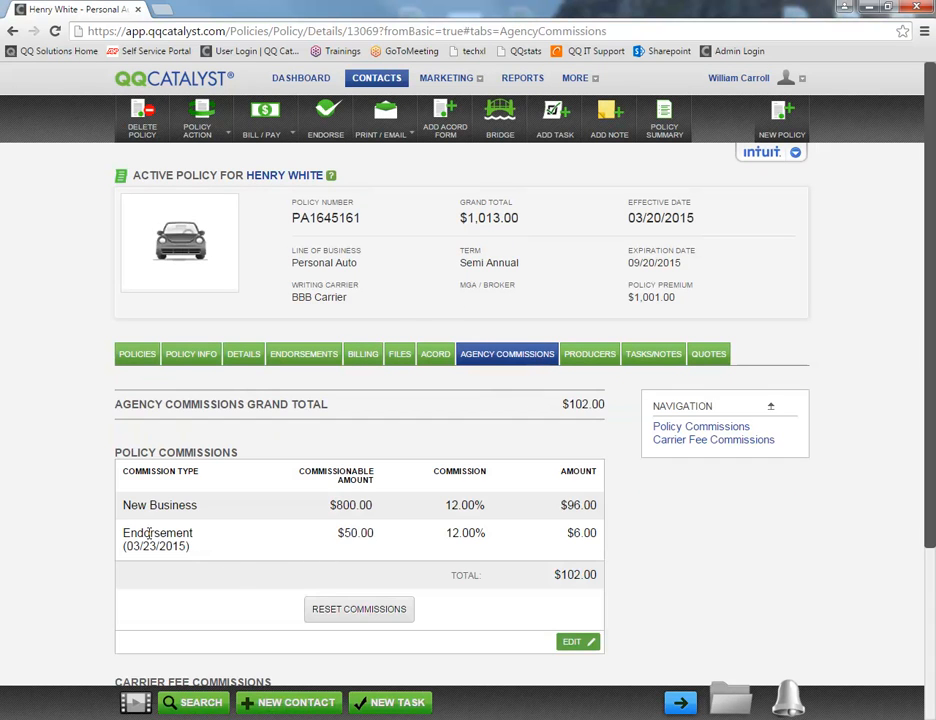
drag(124, 534, 203, 539)
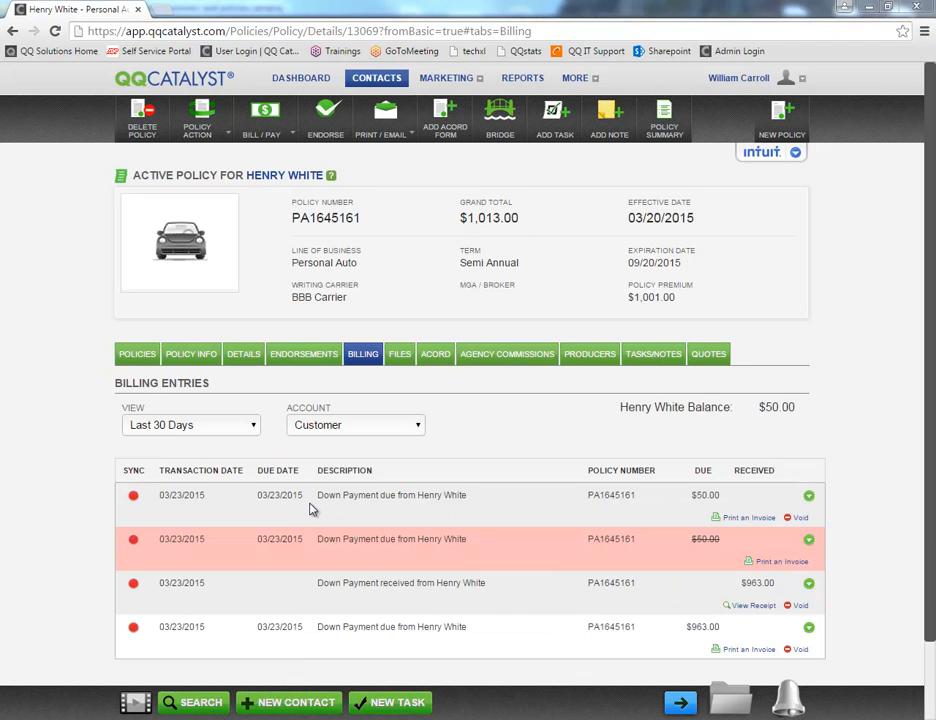
Check the endorsement's billing entry and add the note "important info" to the Personal Auto policy.
drag(319, 494, 724, 497)
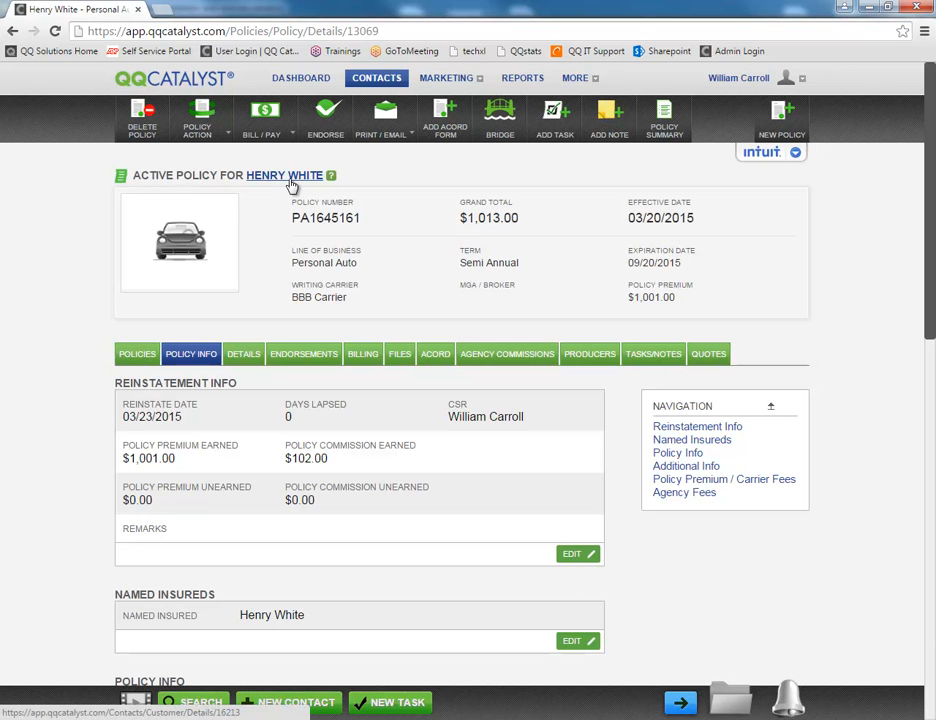
click(621, 127)
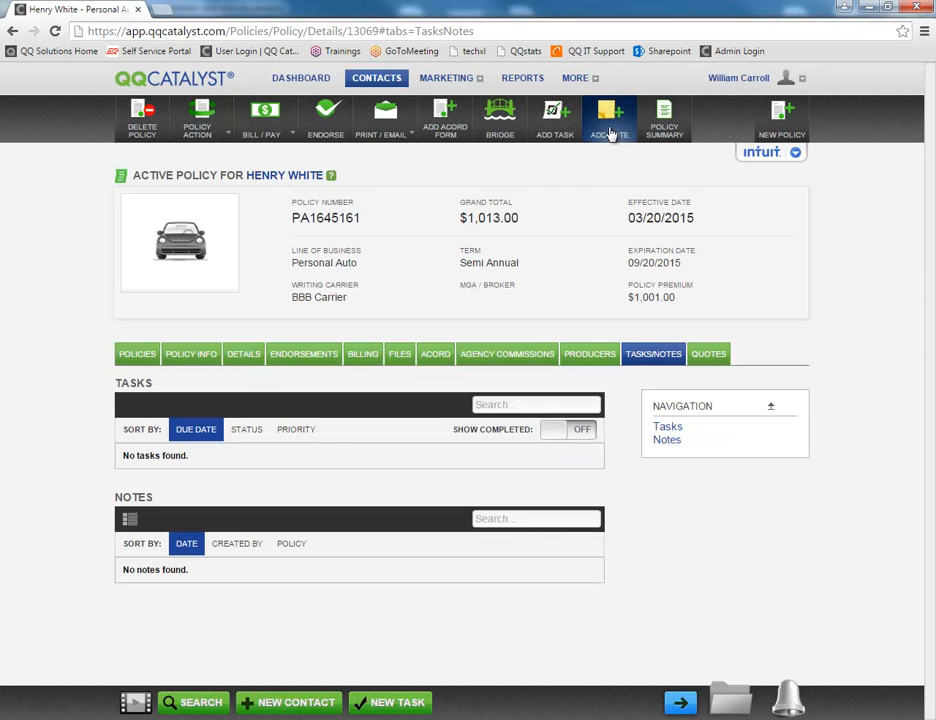
click(612, 133)
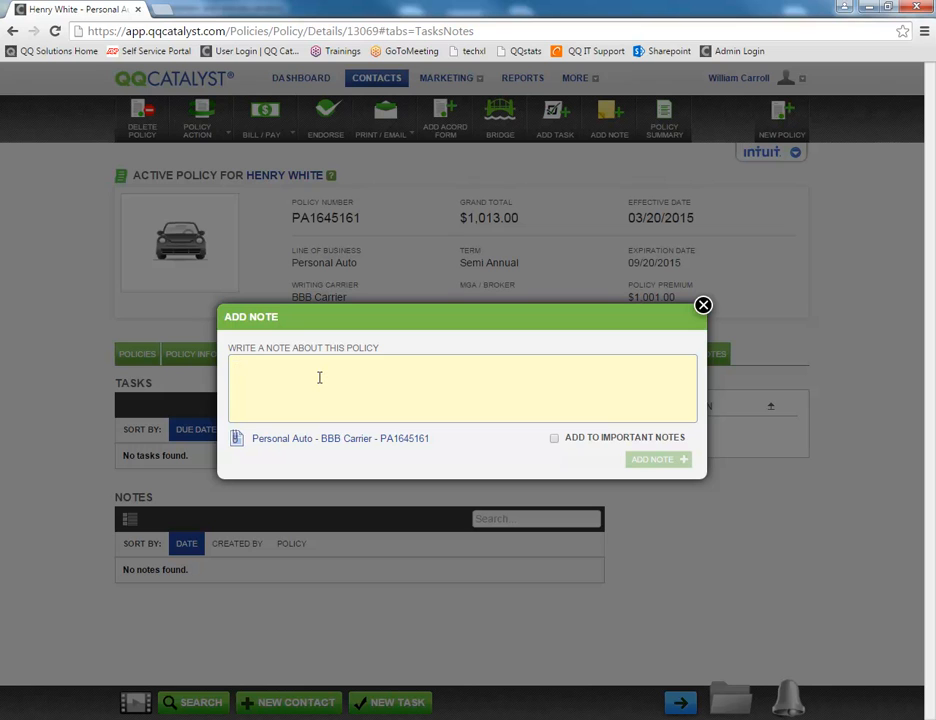
text(important info)
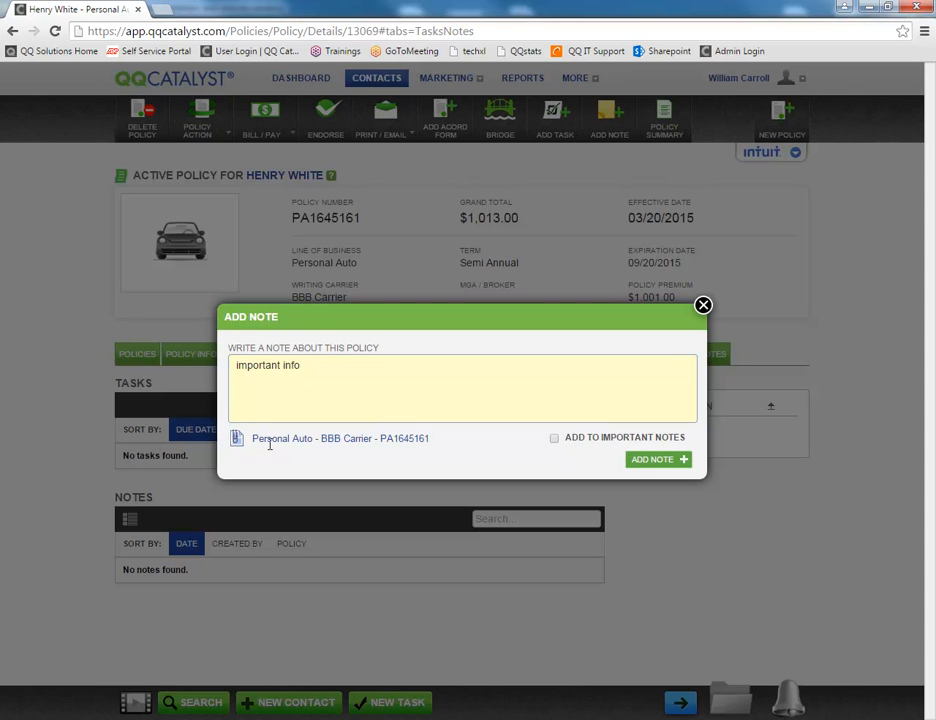
click(660, 460)
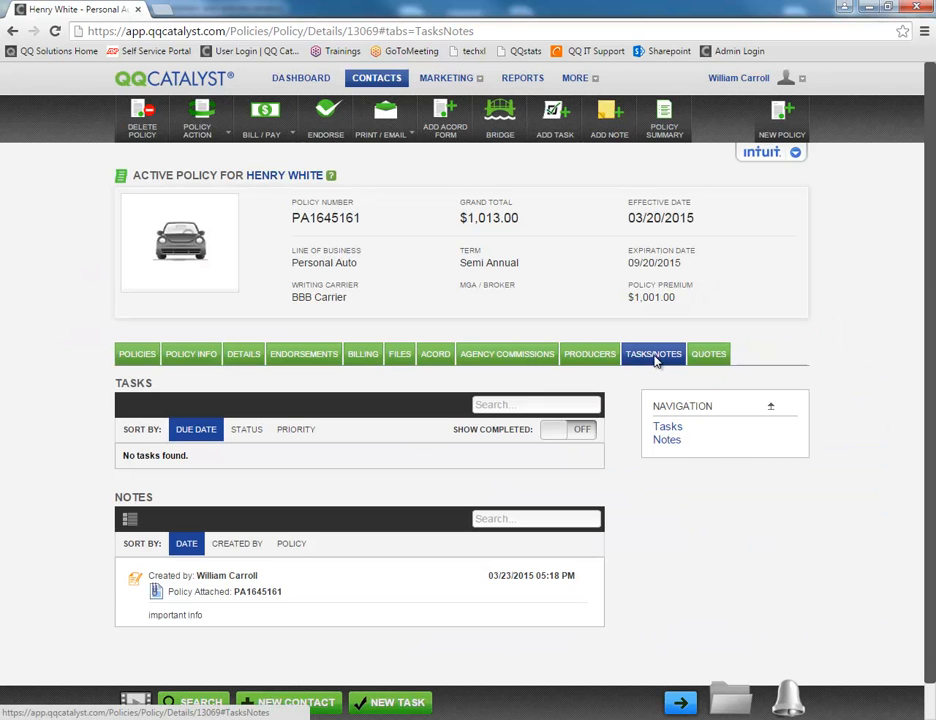
Add the "important info" note to the policy's important notes.
click(130, 590)
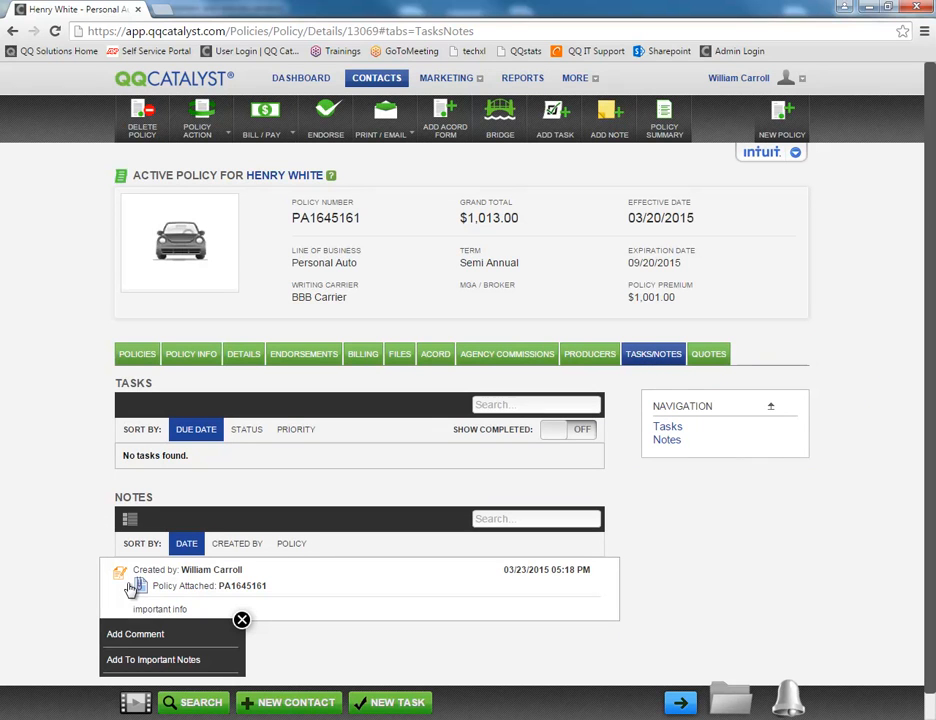
scroll(131, 591, down, 1)
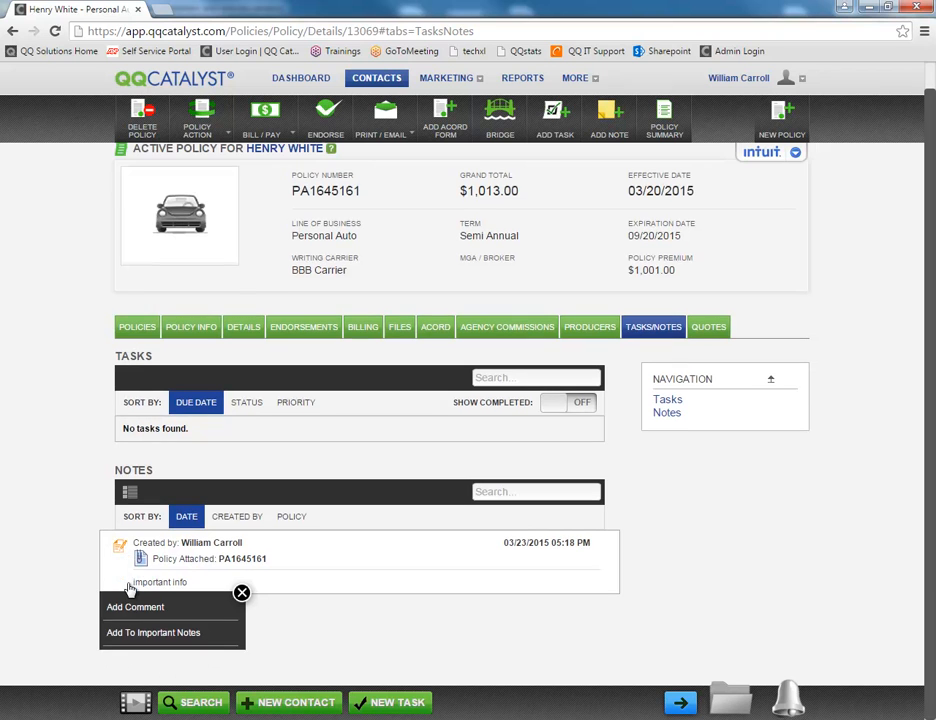
click(145, 637)
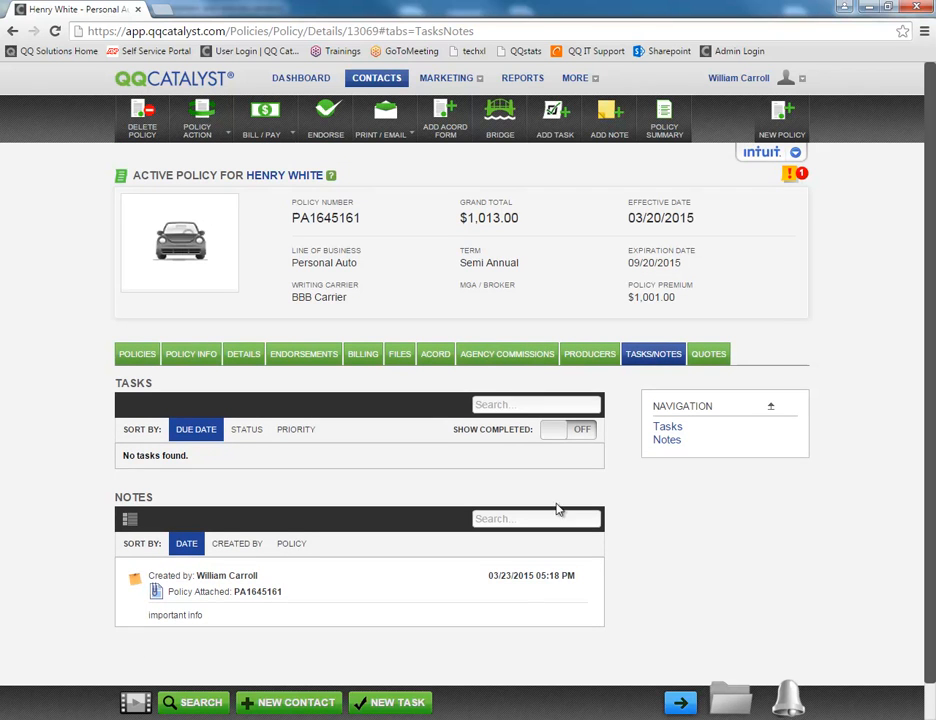
Open the policy's important notes alert and remove the "important info" note from Important Notes.
click(138, 360)
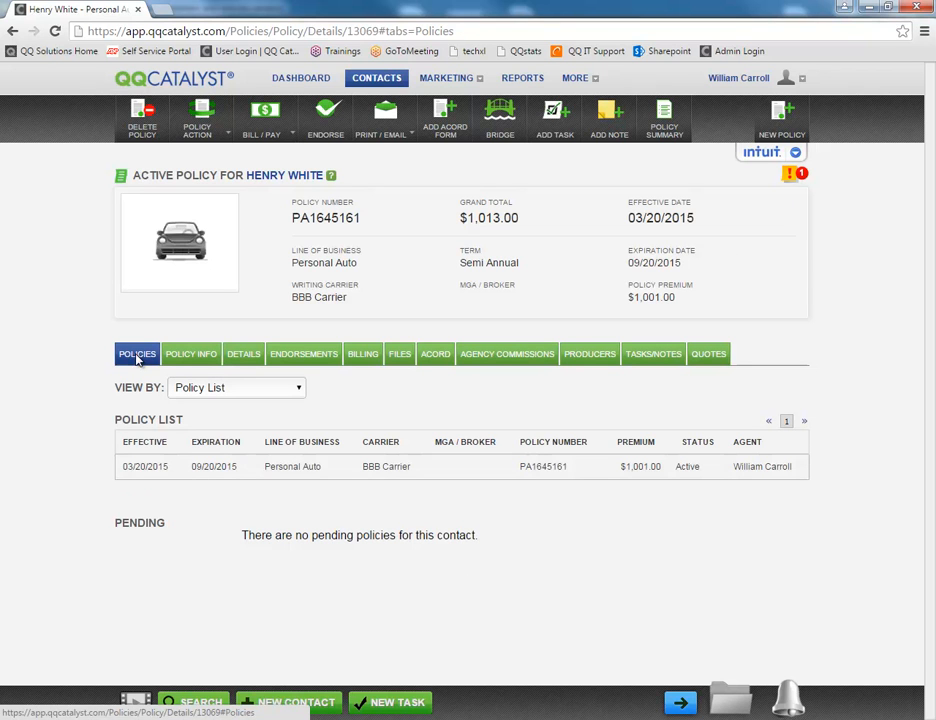
click(791, 176)
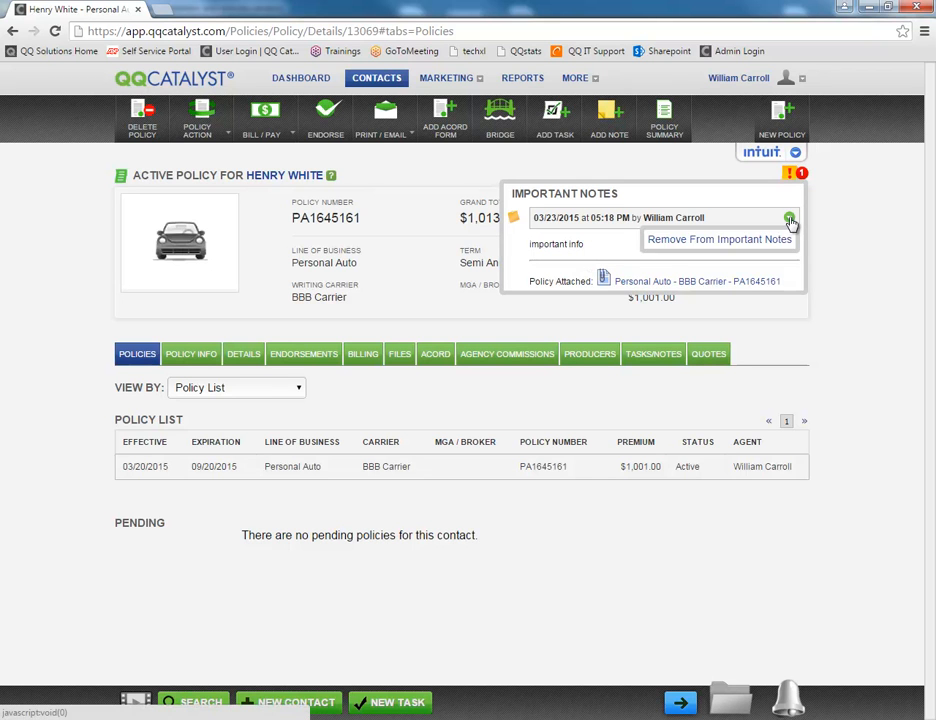
click(667, 246)
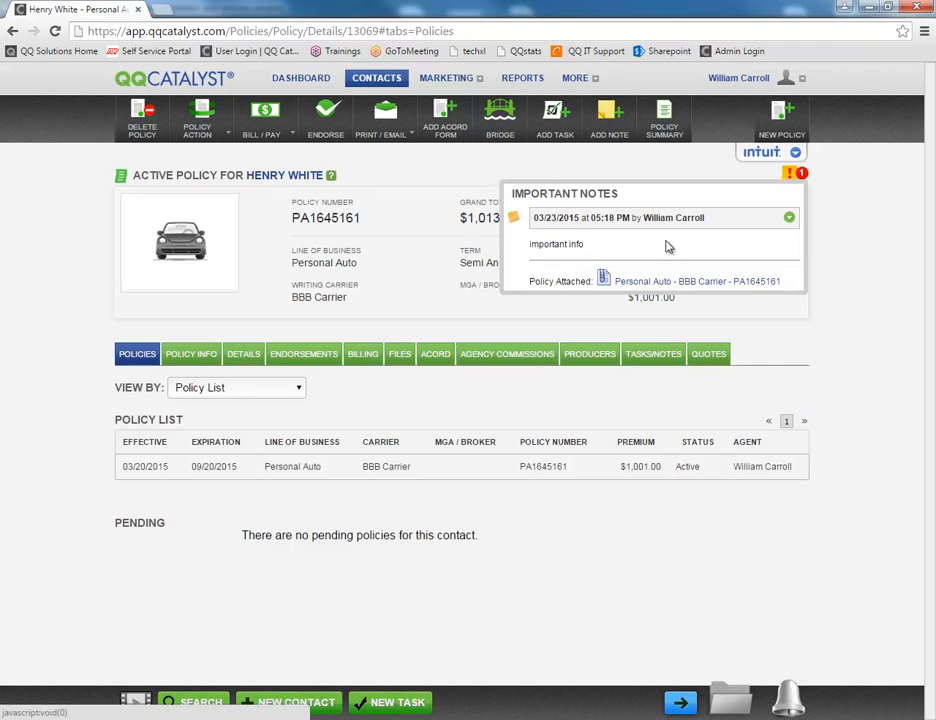
Go to the customer's record and check its tasks and notes and its activity log.
click(307, 183)
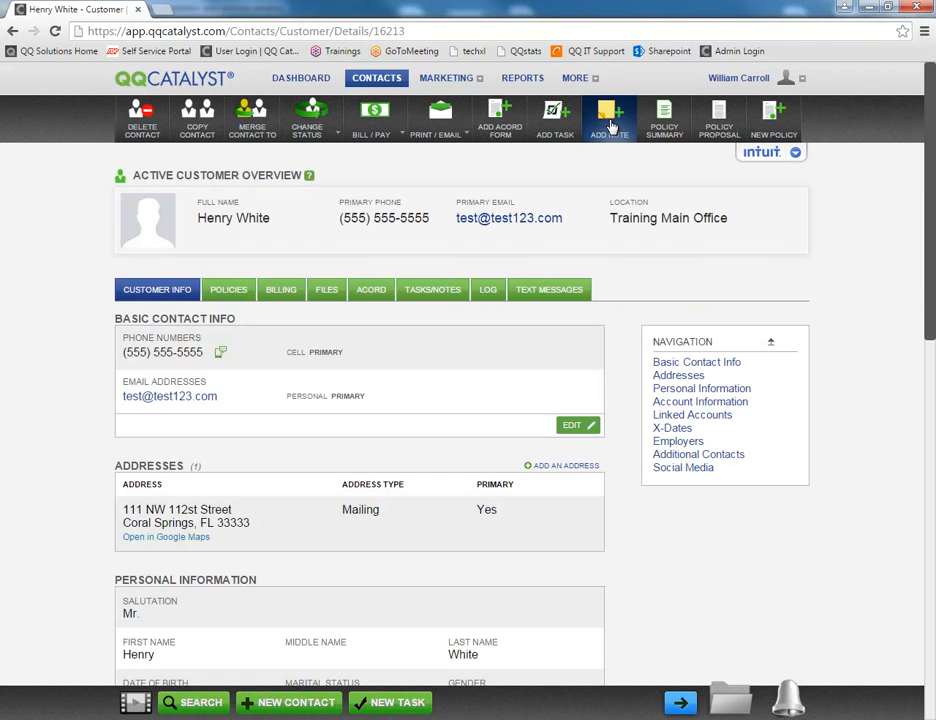
click(433, 292)
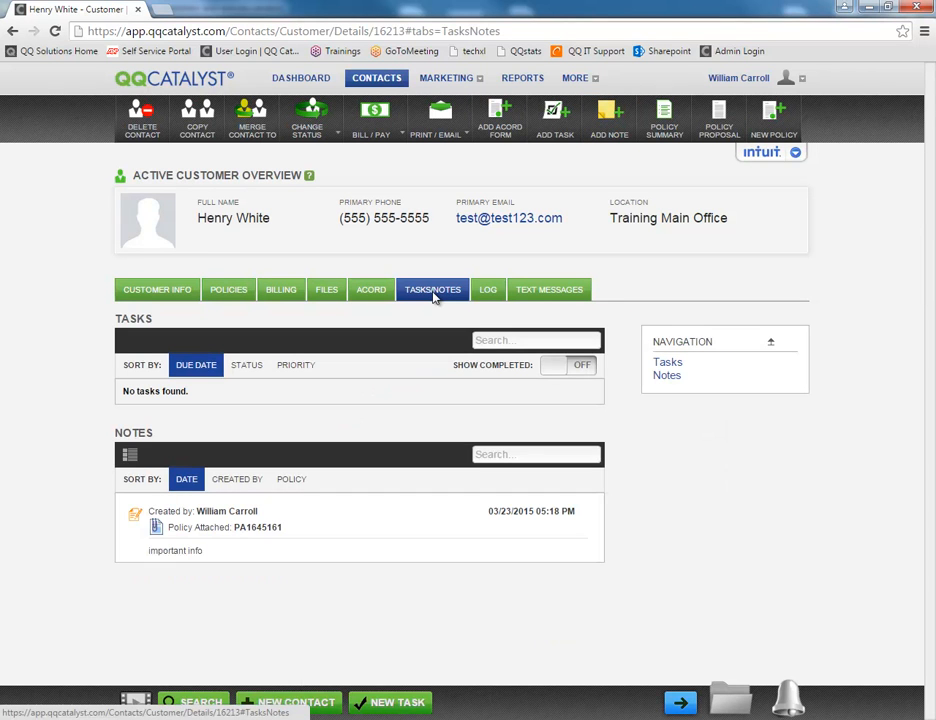
click(490, 292)
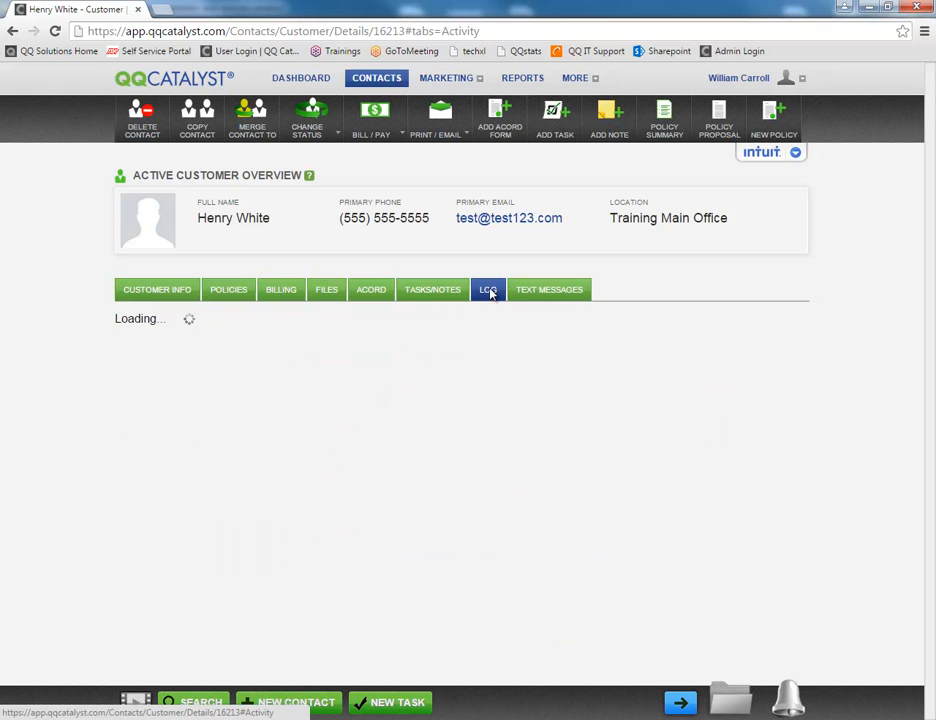
click(372, 348)
text(fdgjdfjdfjdrtfjdr)
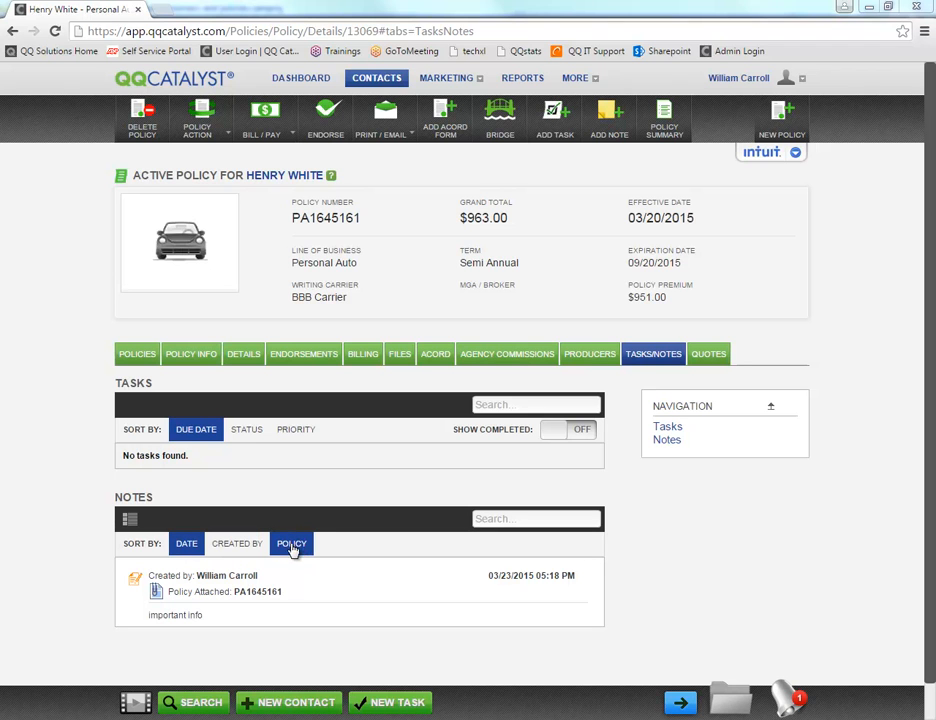
click(492, 519)
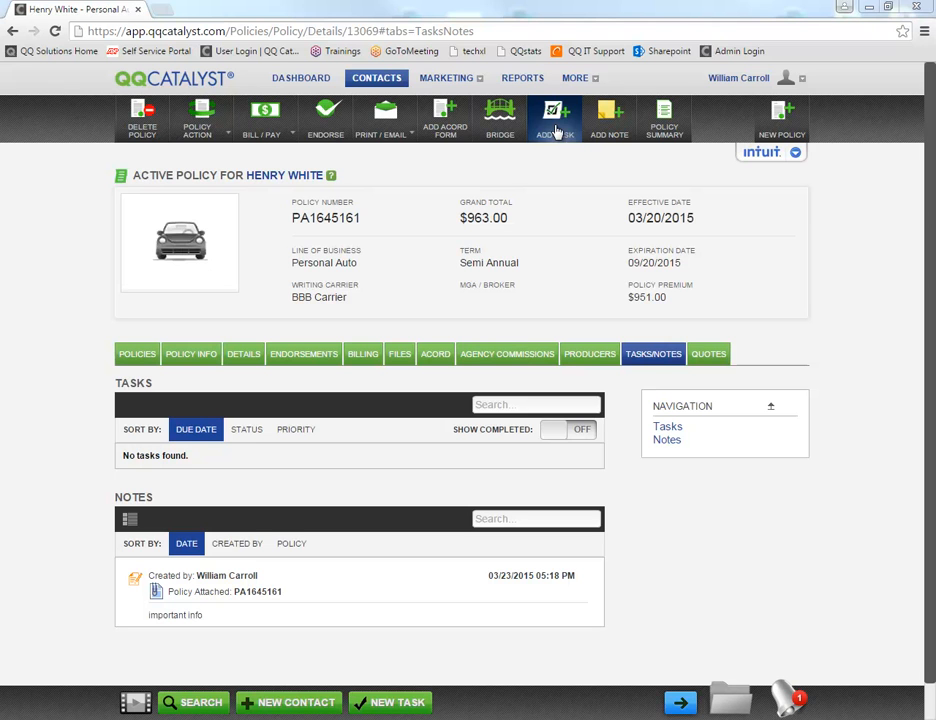
Start a new task for the policy with the subject Test and assign three additional employees to it.
click(398, 705)
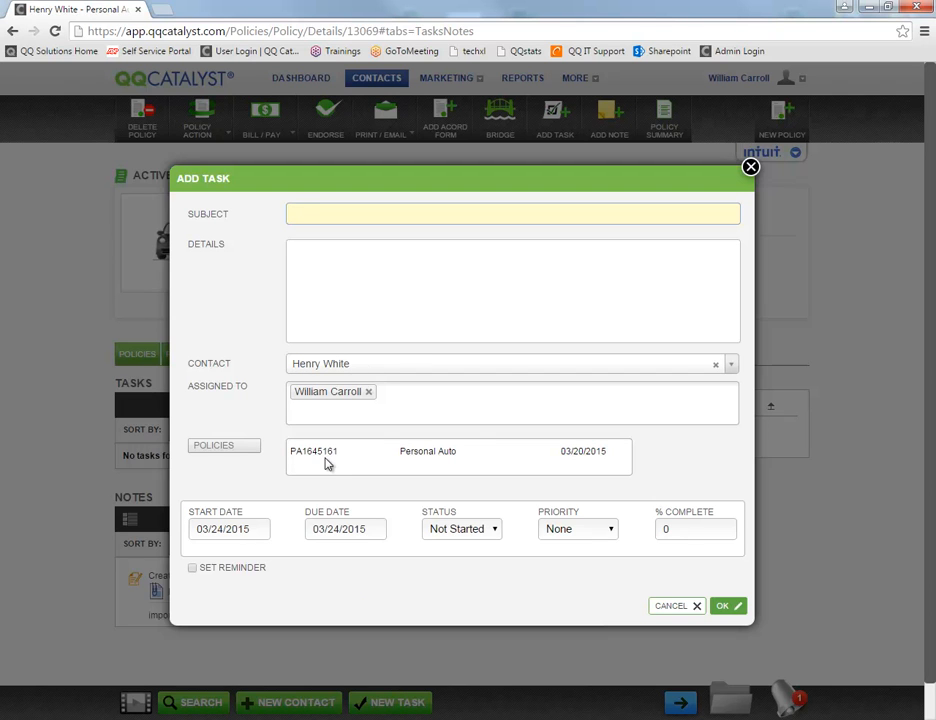
text(Test)
click(363, 274)
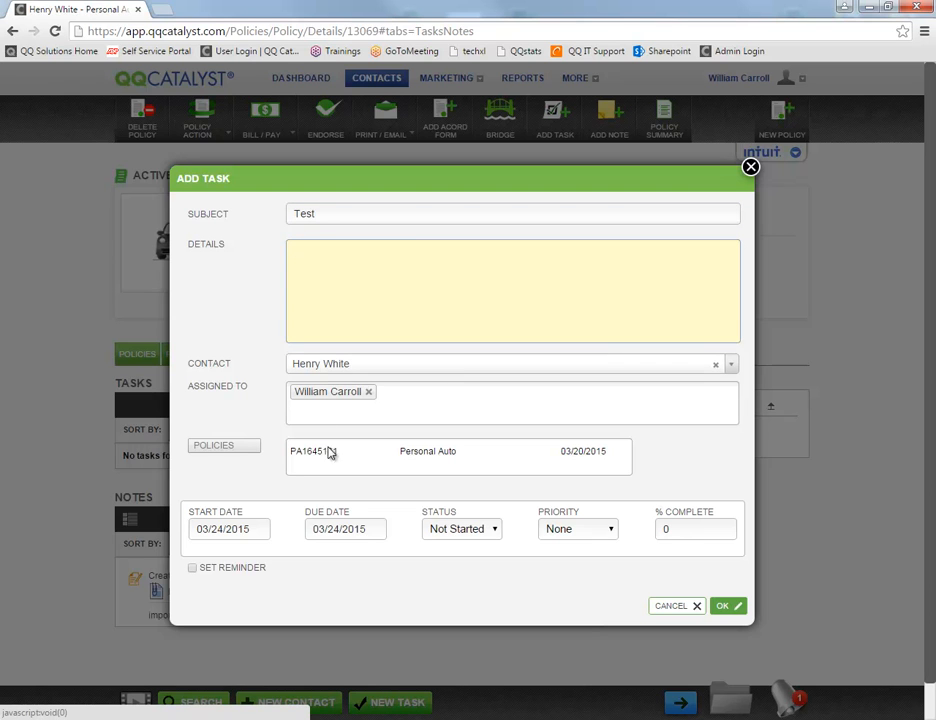
click(425, 409)
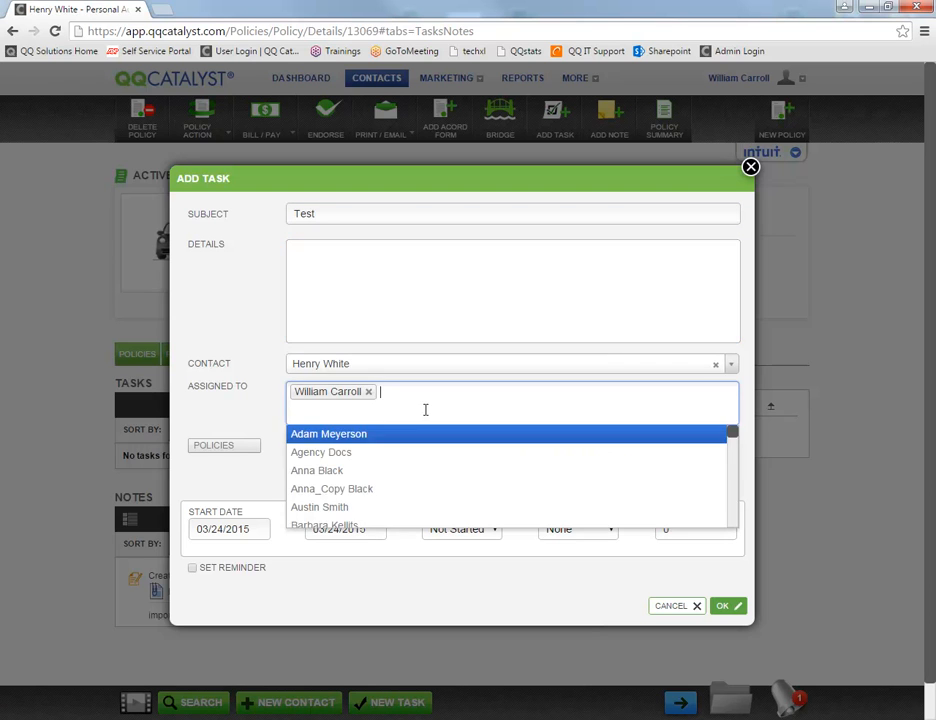
click(335, 444)
click(501, 417)
click(320, 472)
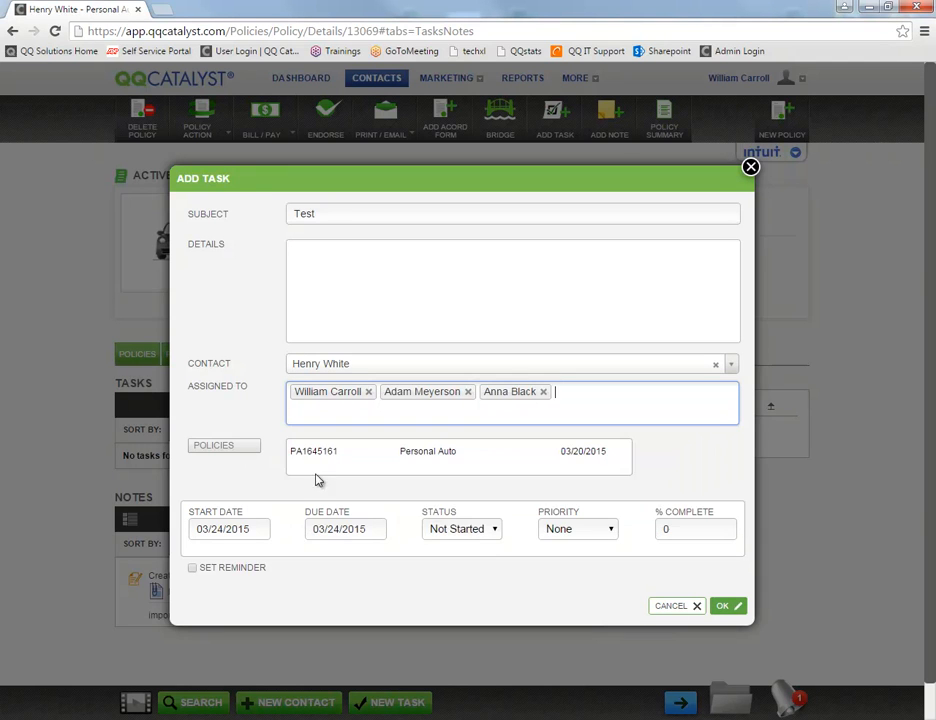
click(566, 403)
click(330, 507)
Keep the task's start and due dates at 03/24/2015 and turn on its reminder.
click(240, 530)
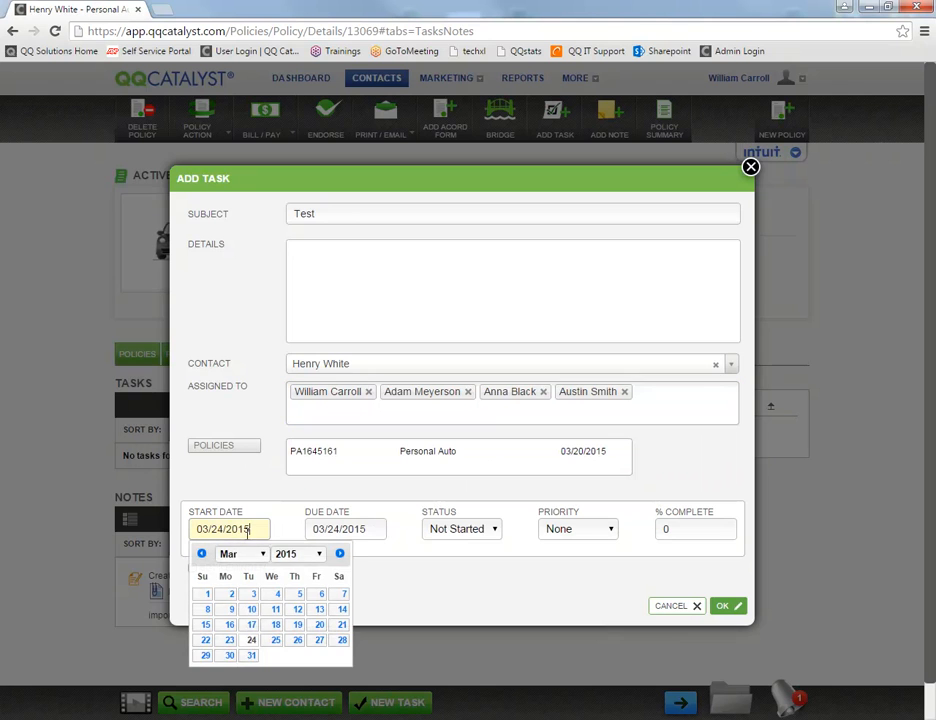
click(364, 530)
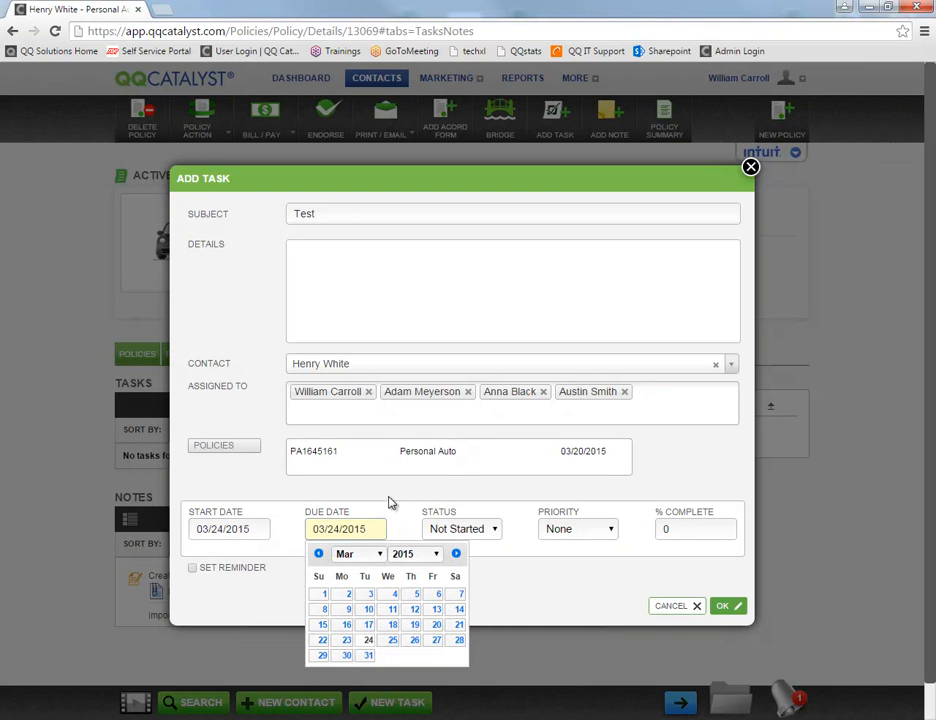
click(227, 580)
click(192, 569)
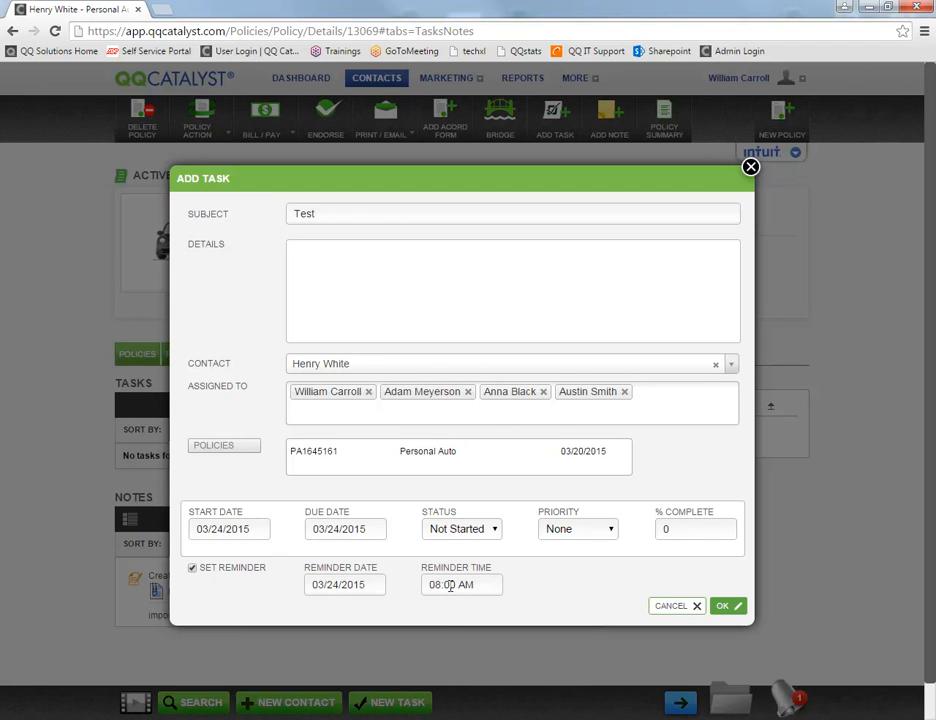
Try the In Progress status with 50 percent complete on the task, and raise the completion to 100 percent.
click(487, 530)
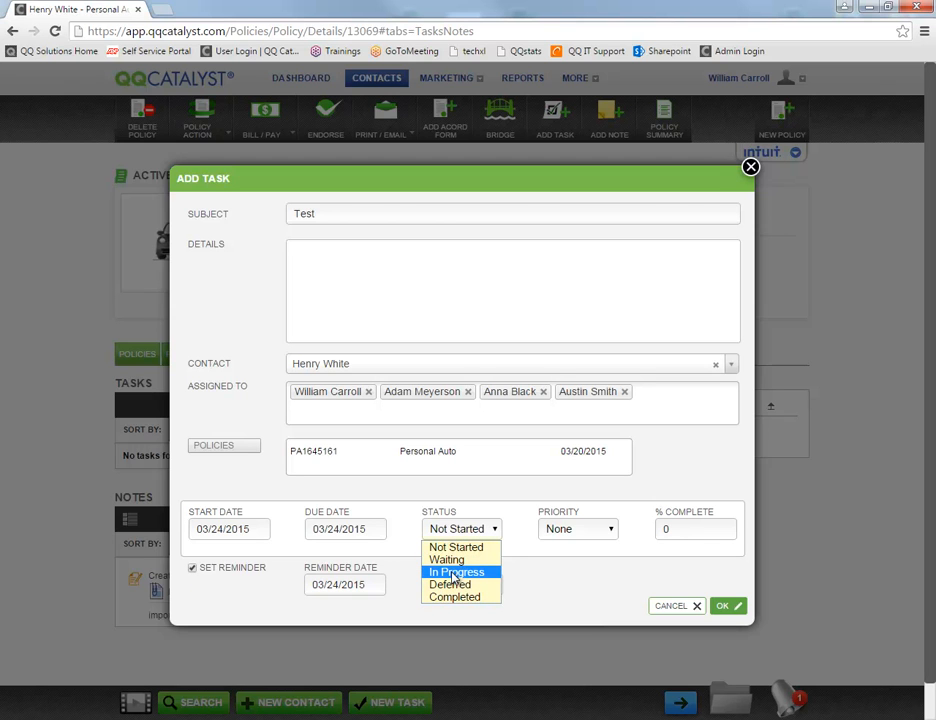
click(560, 574)
drag(722, 532, 522, 532)
text(5)
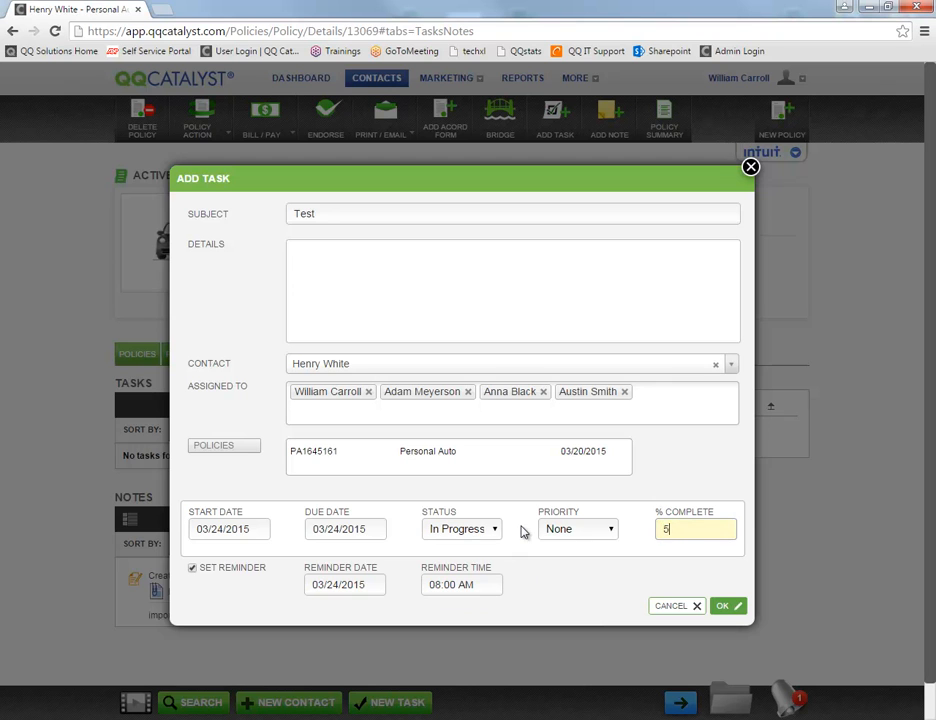
click(566, 573)
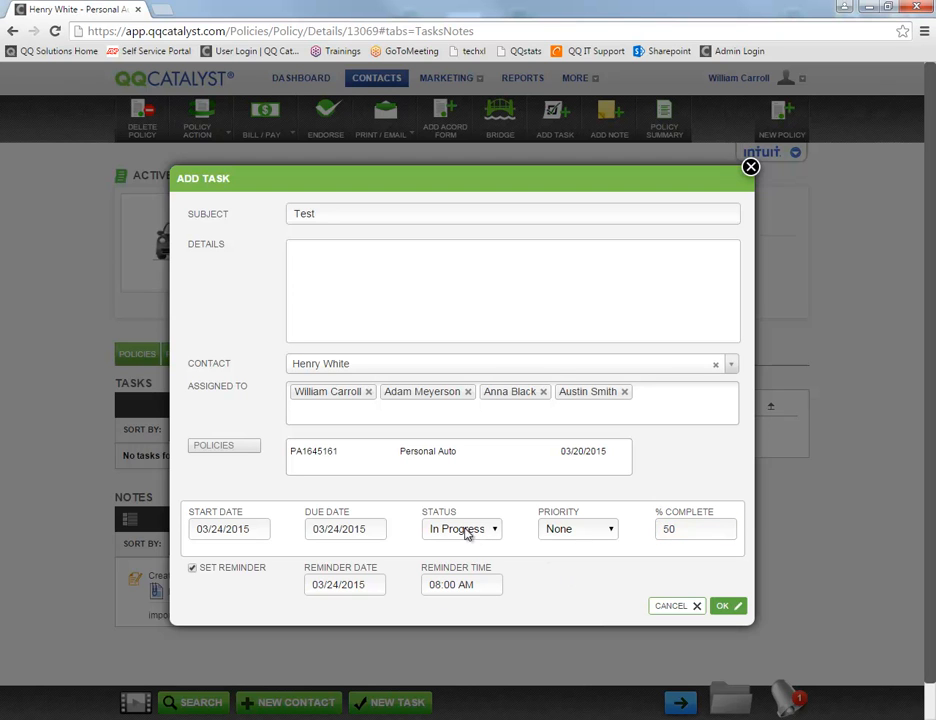
drag(725, 529, 547, 533)
text(100)
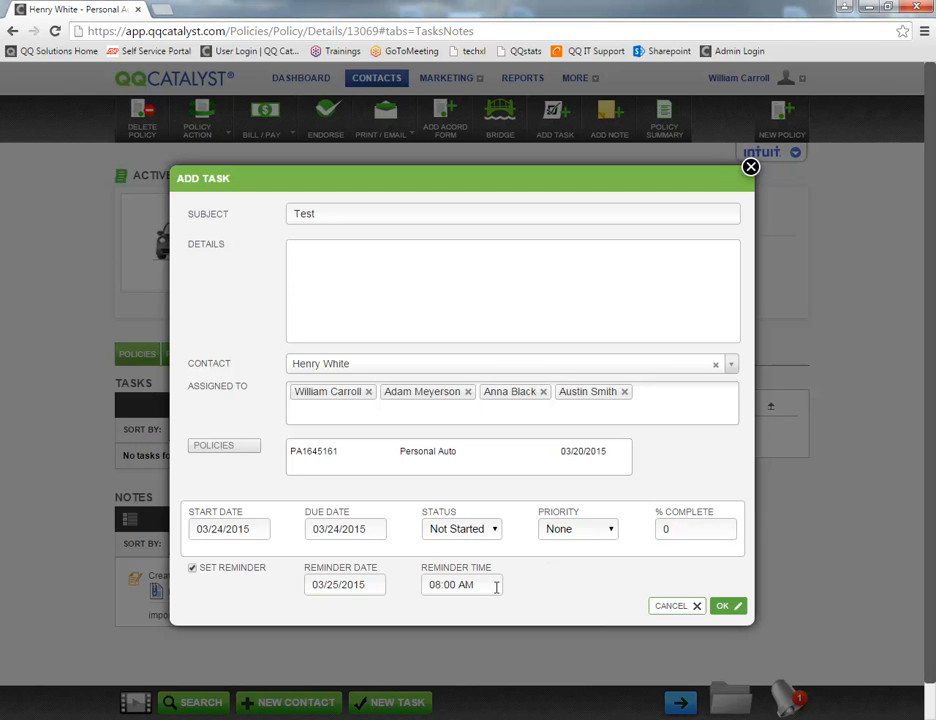
Save the new Test task with its reminder.
click(731, 610)
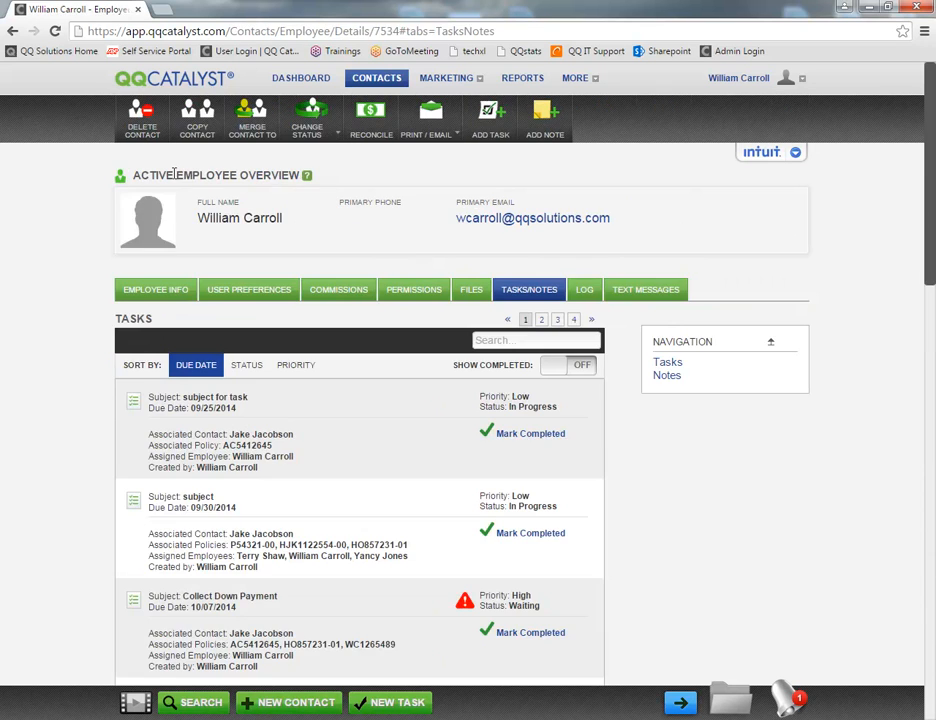
Review the assigned tasks on the employee's overview and in the dashboard's Tasks widget.
drag(173, 175, 238, 176)
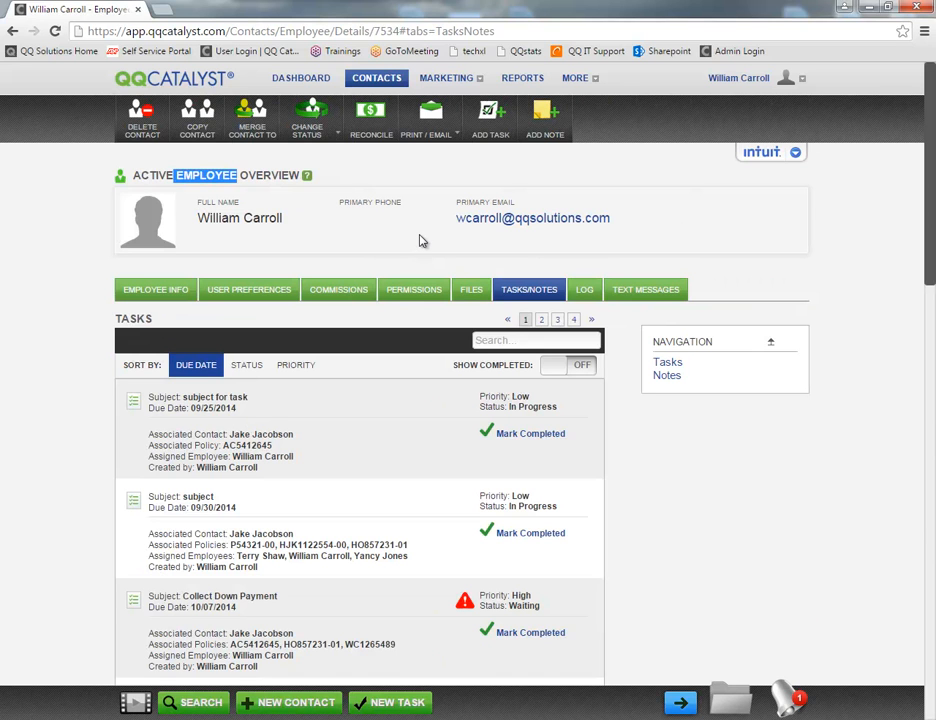
click(393, 261)
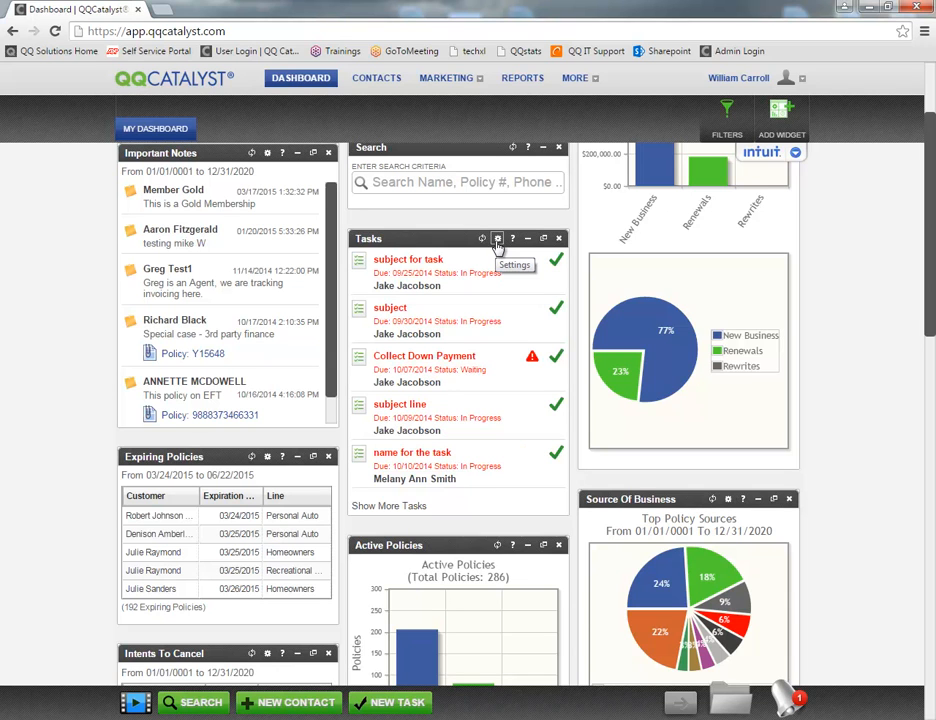
click(752, 82)
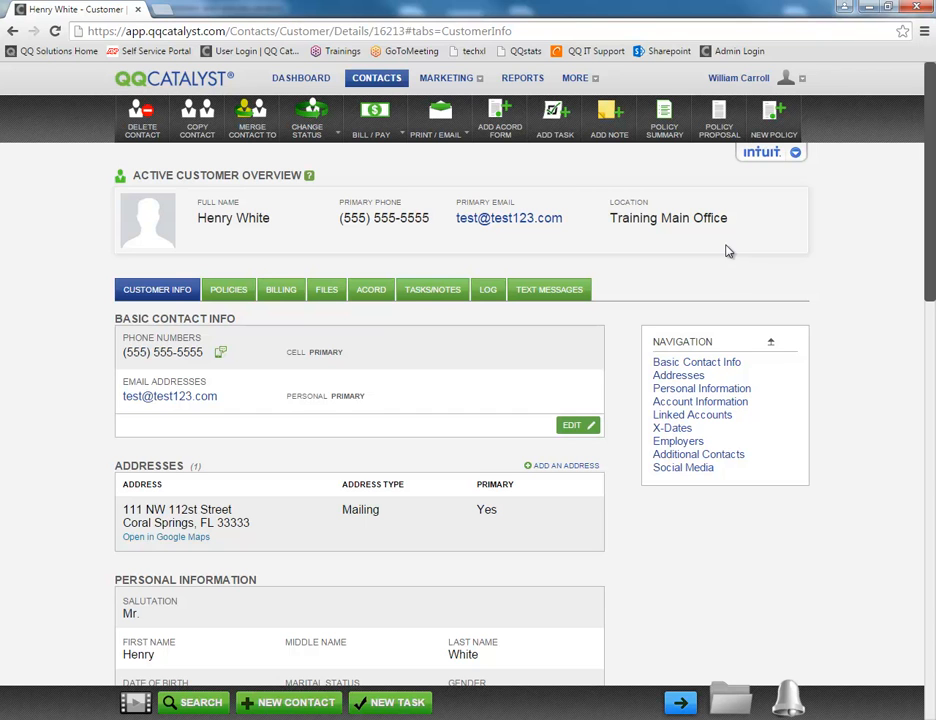
Open the support and training information and examine the Training Classes and On Demand Training links.
click(737, 88)
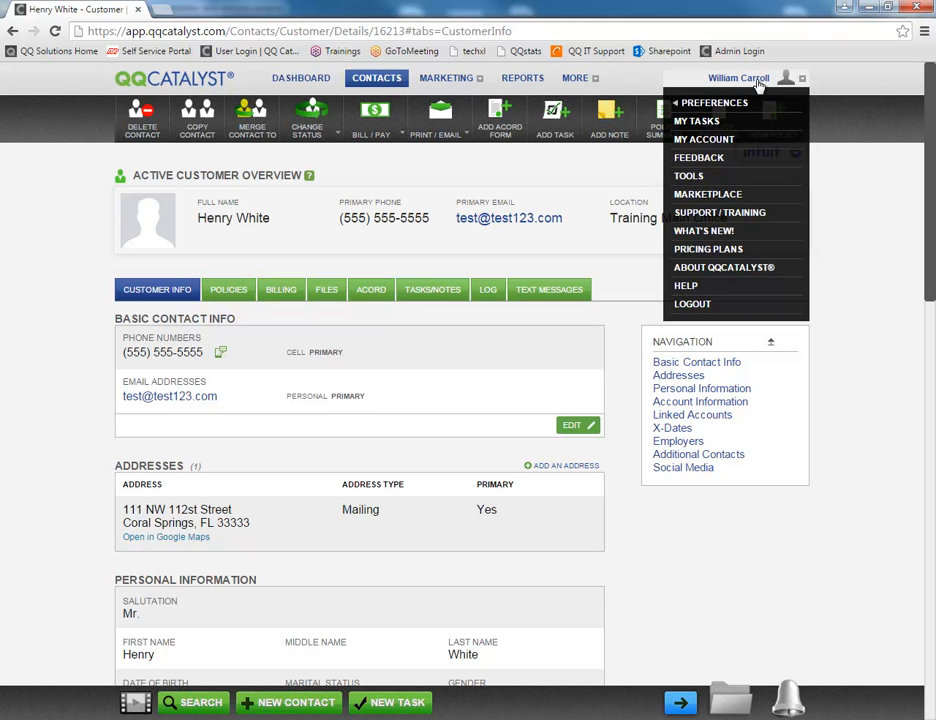
click(720, 213)
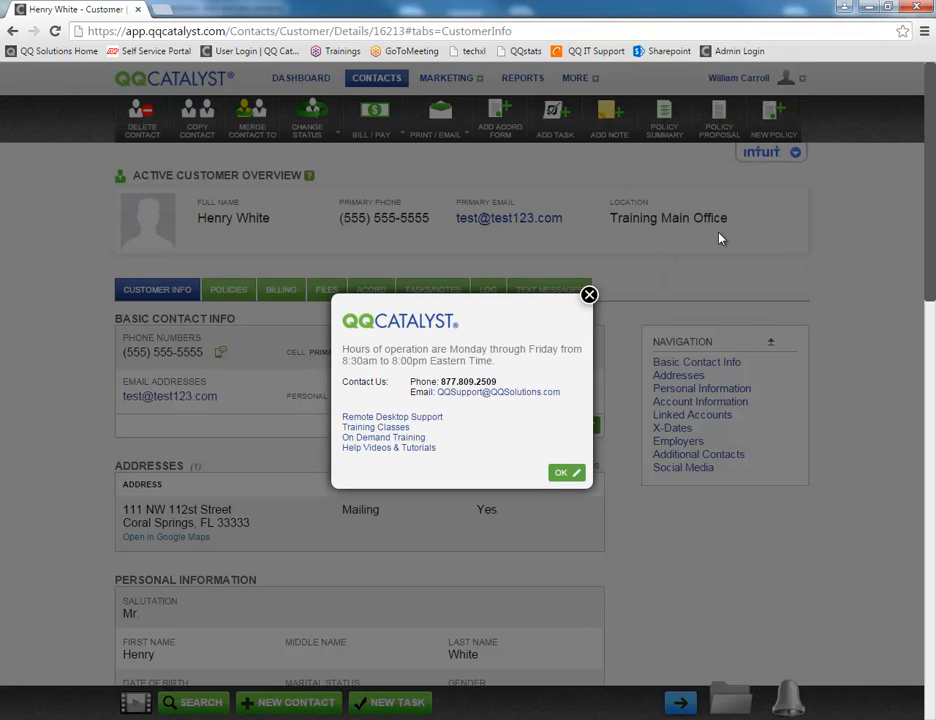
drag(344, 428, 412, 437)
click(412, 443)
triple_click(412, 443)
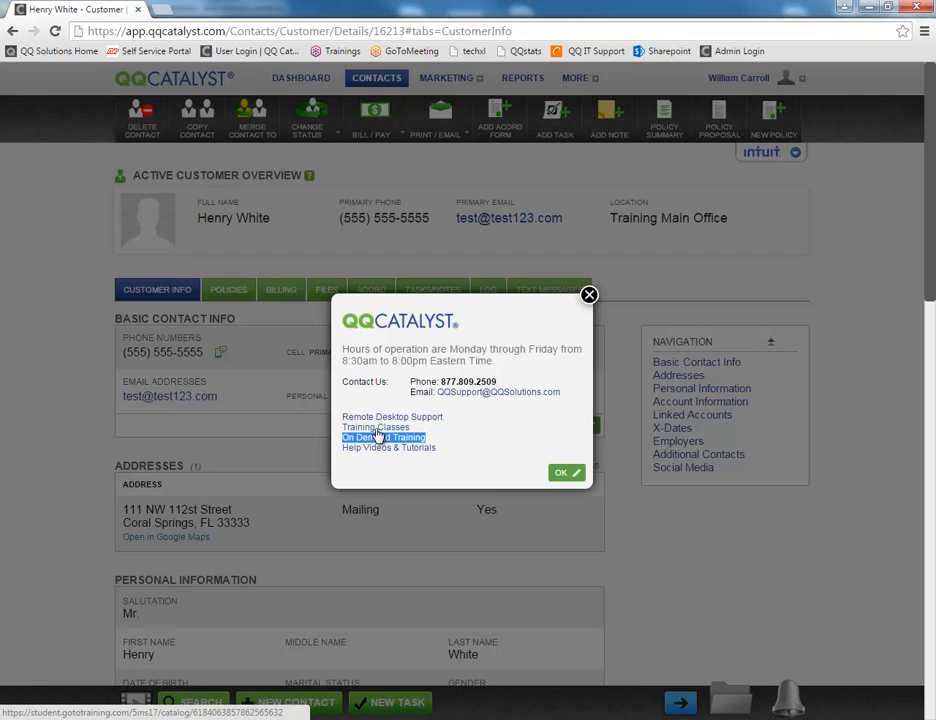